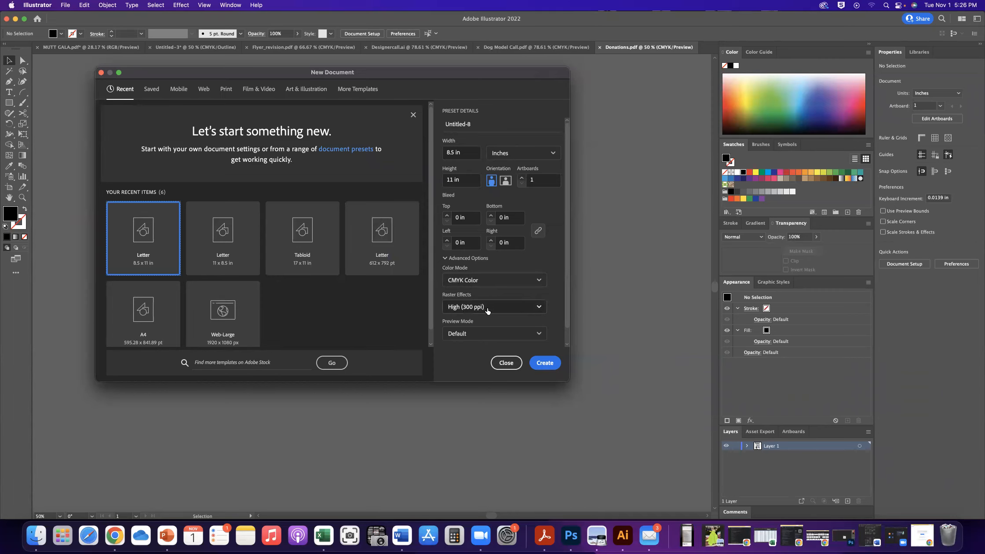
Step: Create an 8.5 x 11 in portrait document in CMYK at 300 ppi and choose the Essentials Classic workspace
left_click(546, 362)
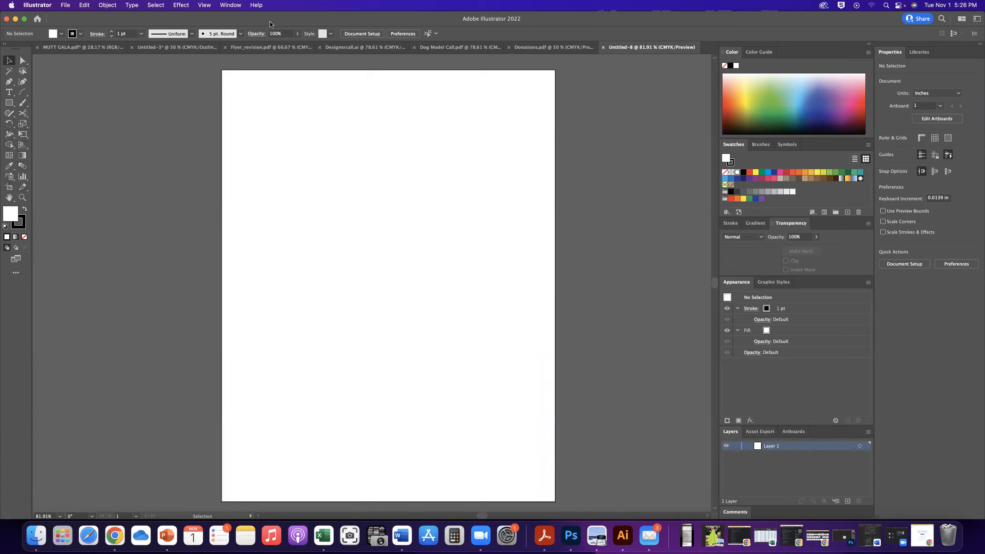
left_click(227, 5)
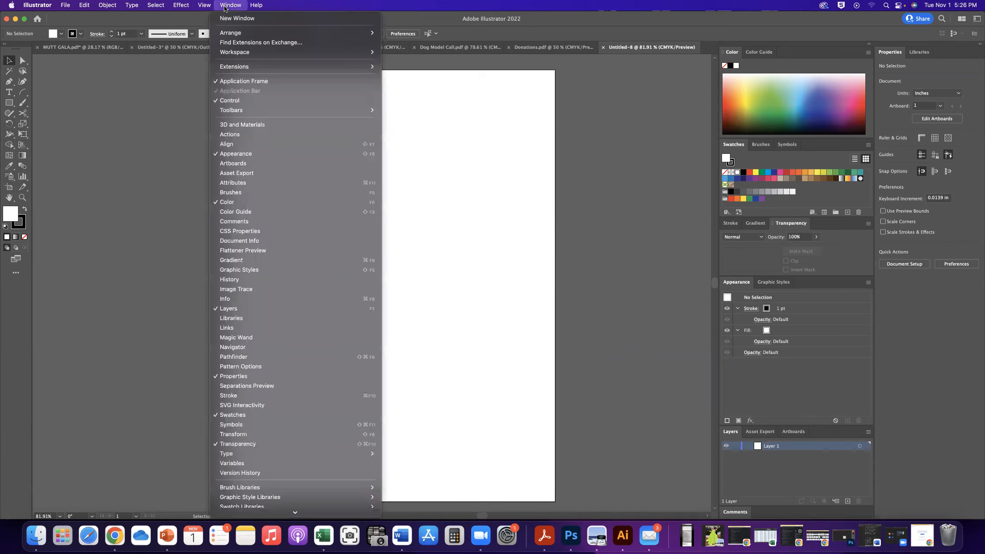
mouse_move(245, 54)
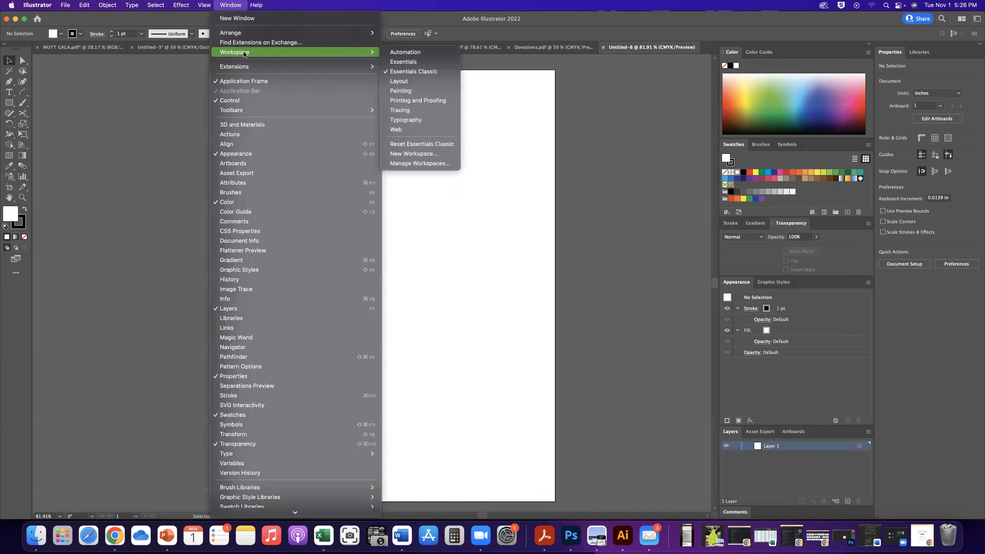
left_click(404, 72)
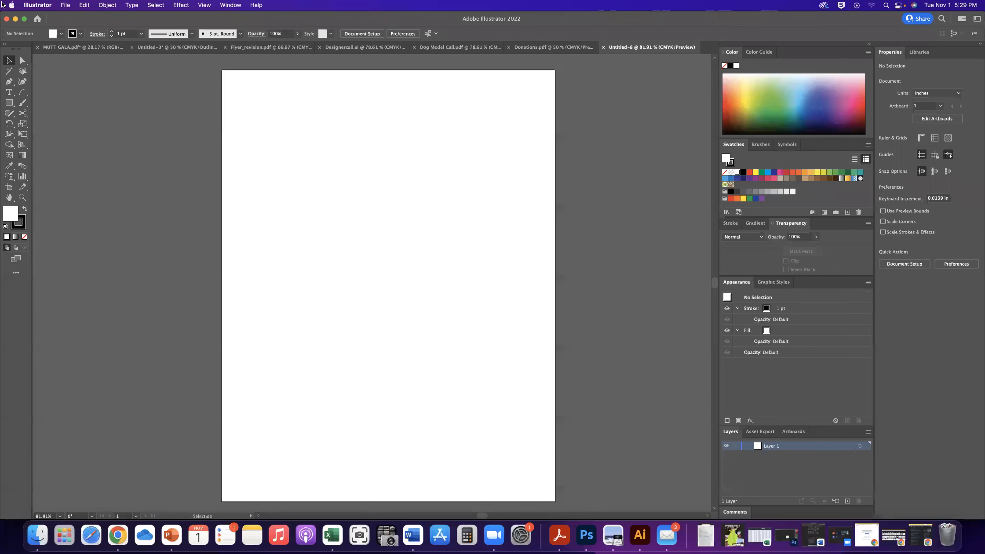
Step: Place the sketch photo IMG_3432.HEIC from the recent files on the artboard as a linked file
left_click(65, 6)
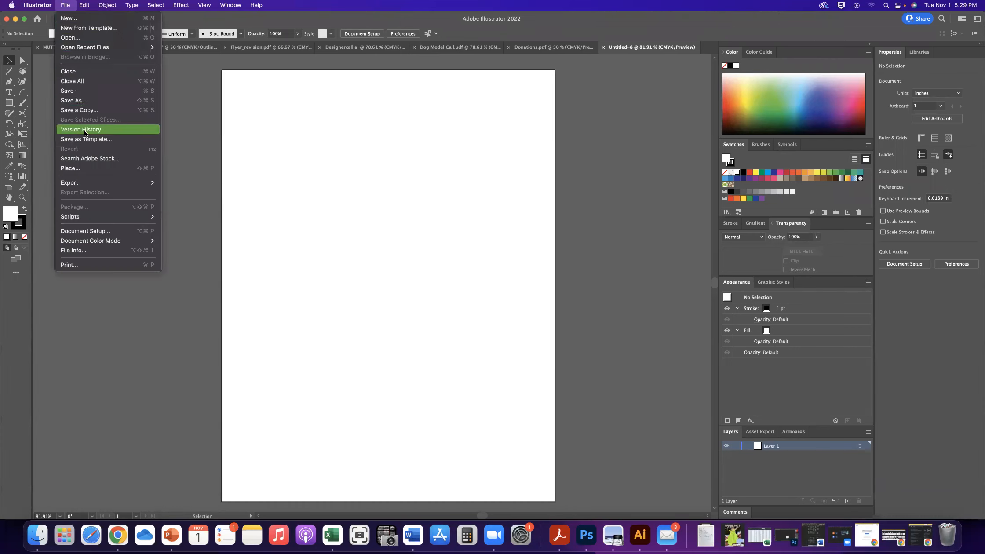
left_click(85, 132)
left_click(65, 6)
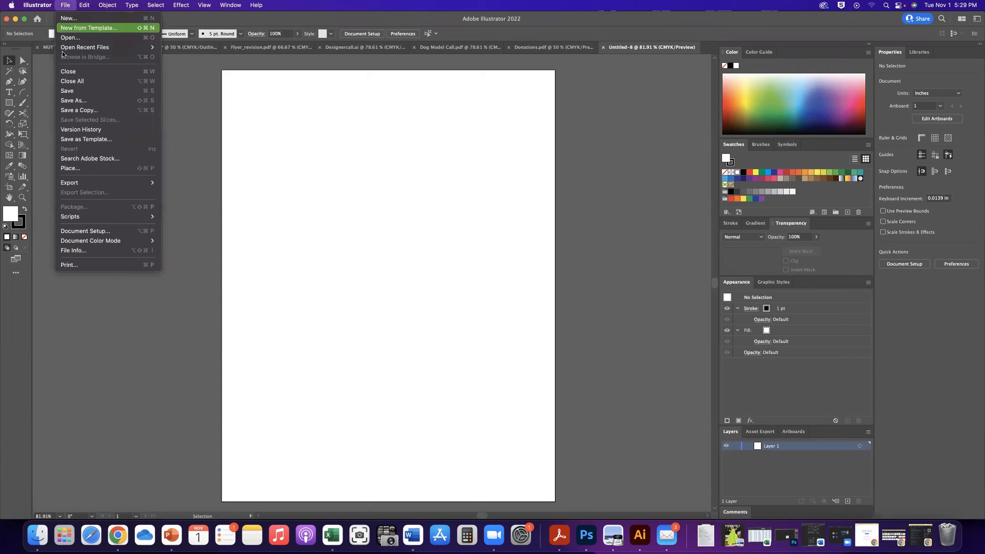
left_click(79, 166)
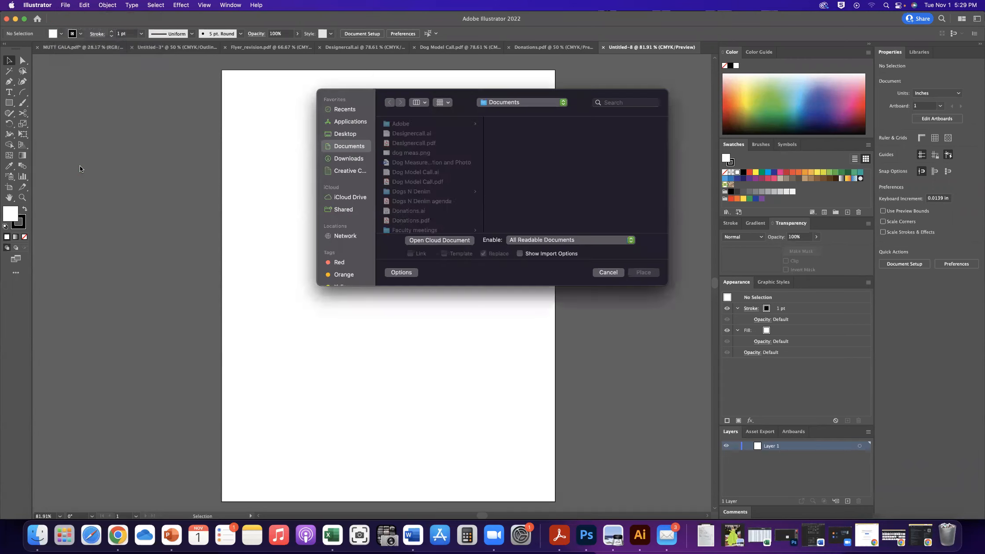
left_click(345, 110)
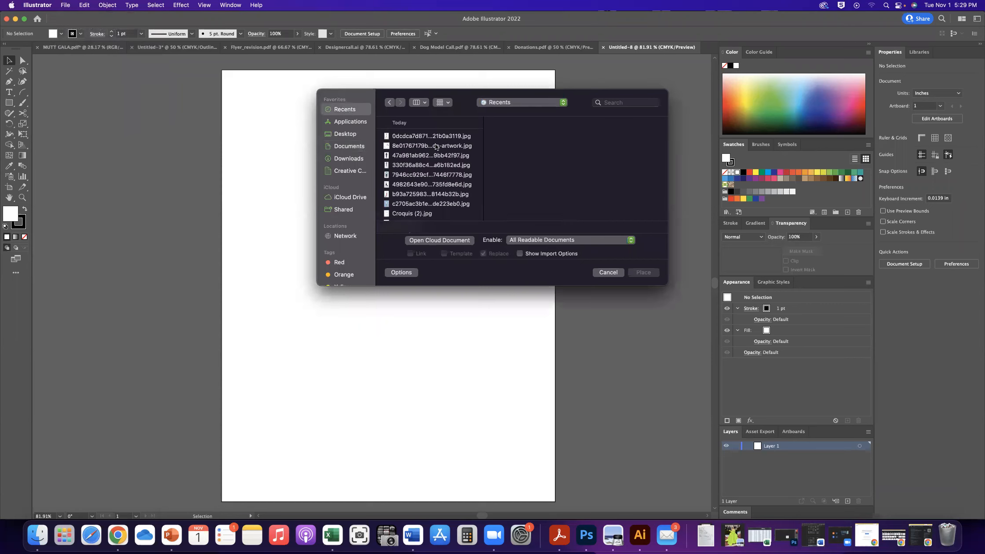
left_click(436, 147)
key("Up")
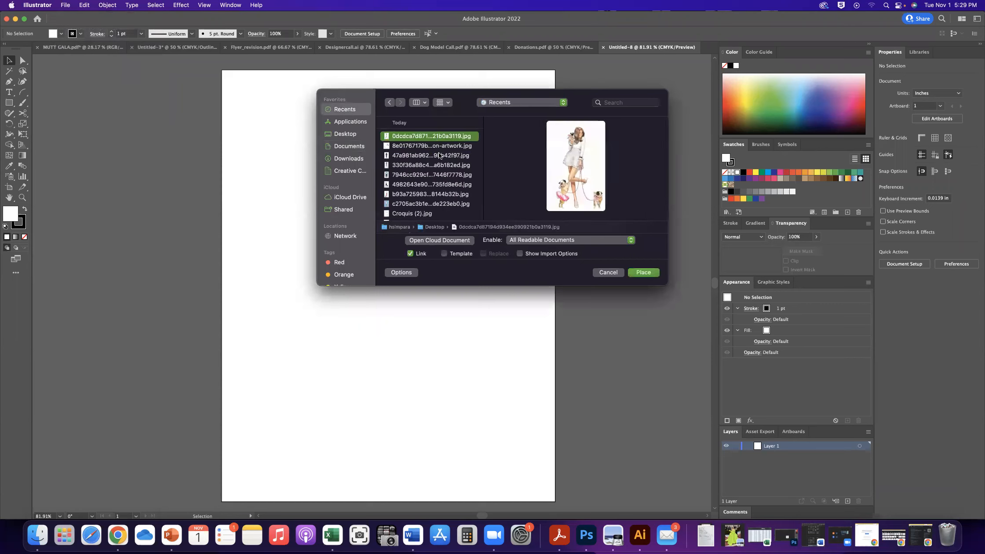
scroll(438, 200, "down", 10)
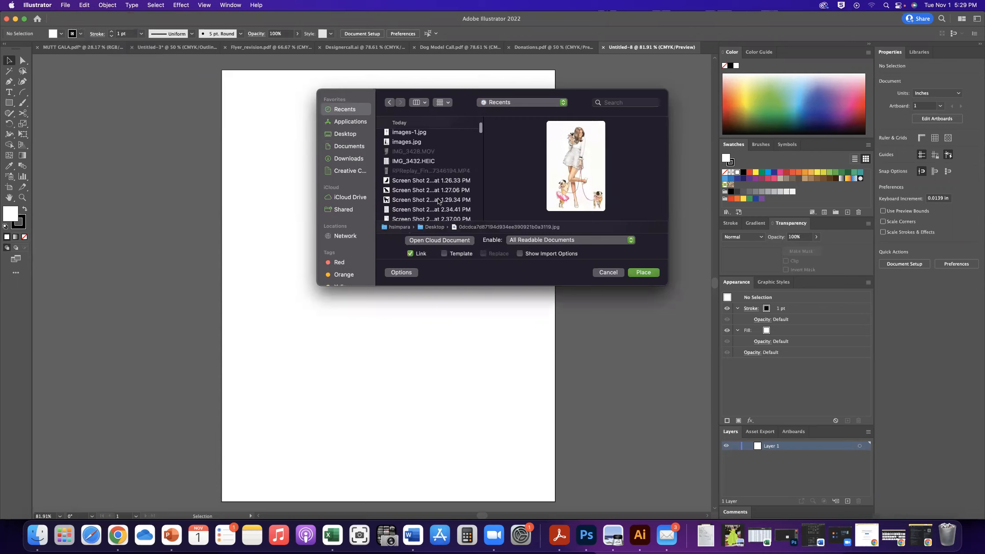
left_click(425, 193)
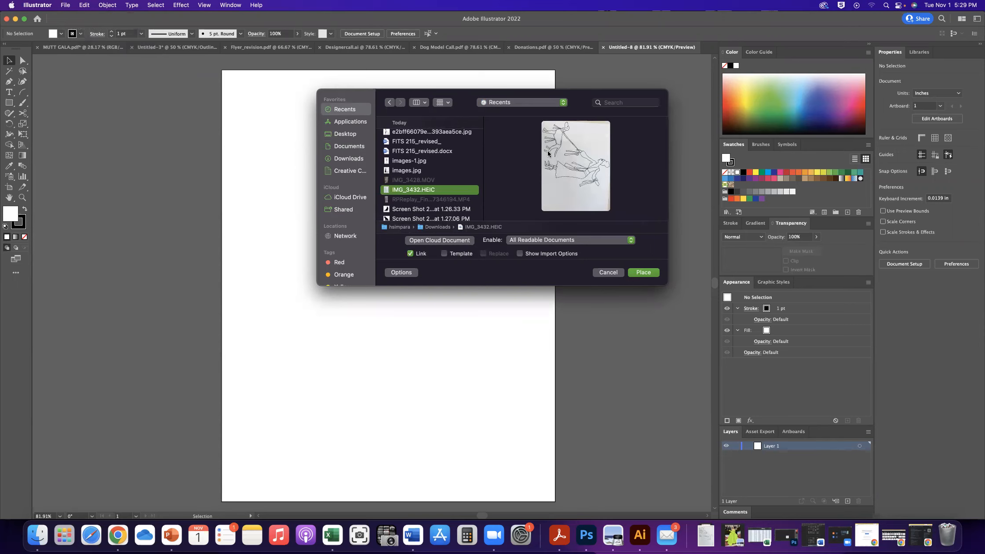
left_click(643, 272)
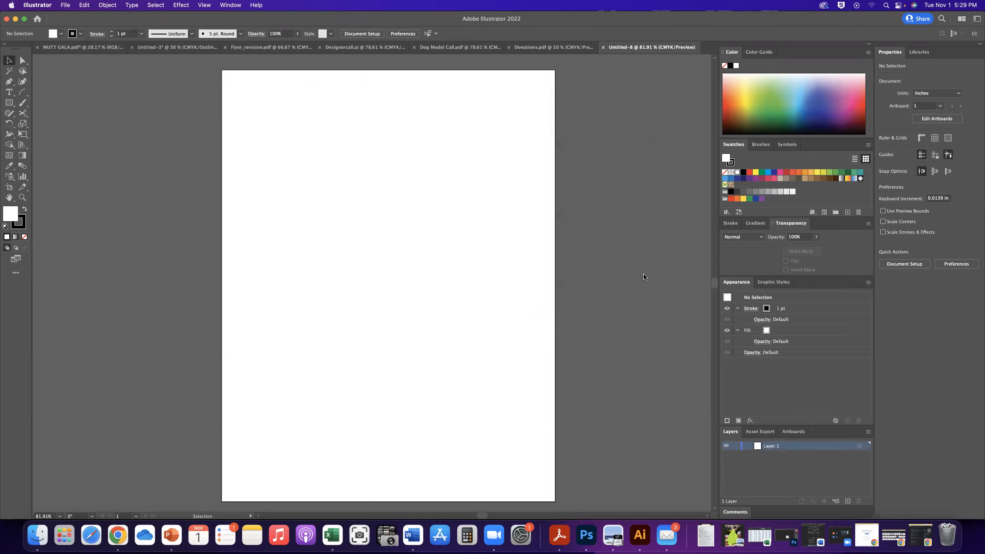
left_click(306, 165)
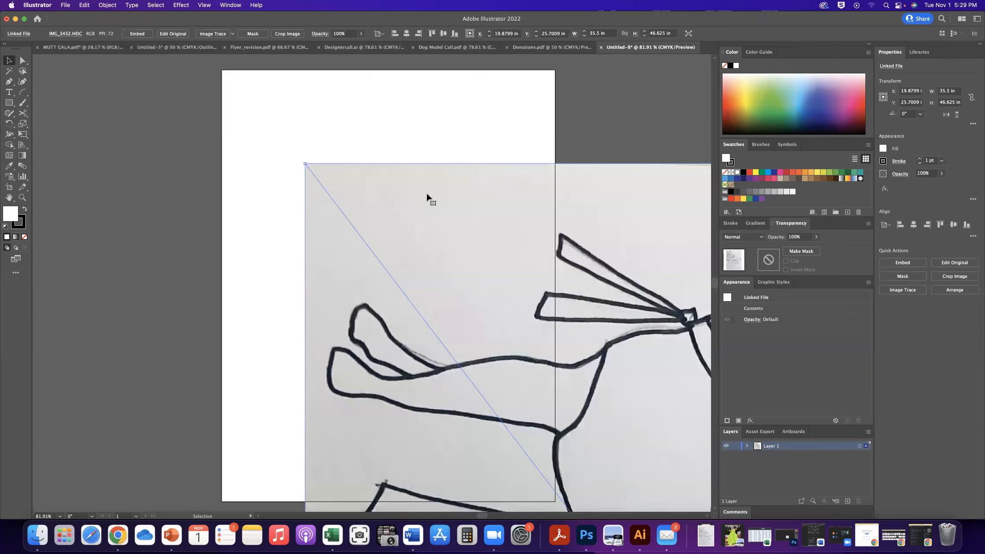
Step: Try to scale the placed sketch down freehand from its upper-left corner to about 5.93 x 22.19 in, repositioning it on the artboard
left_click_drag(401, 212, 327, 128)
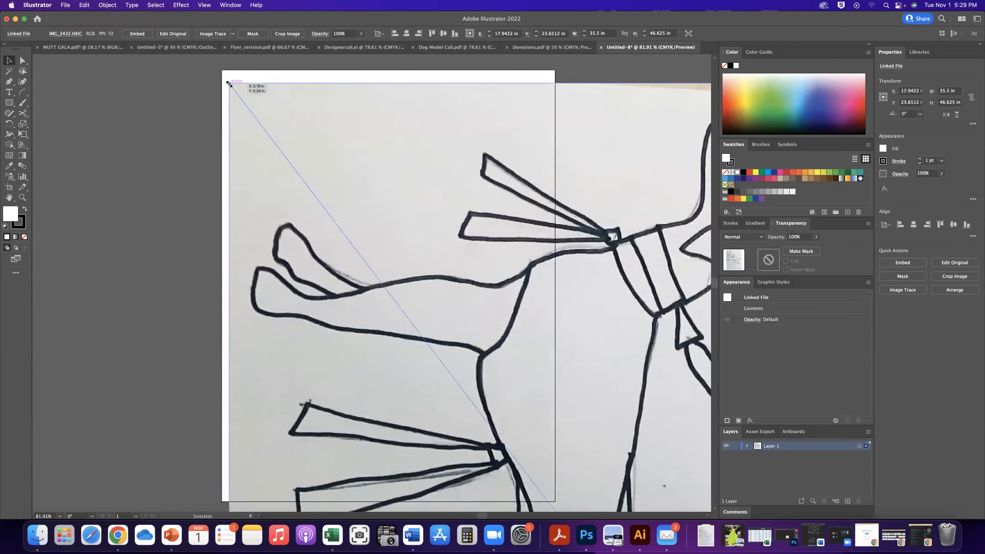
left_click_drag(229, 83, 490, 288)
left_click_drag(528, 340, 257, 124)
left_click_drag(221, 70, 458, 337)
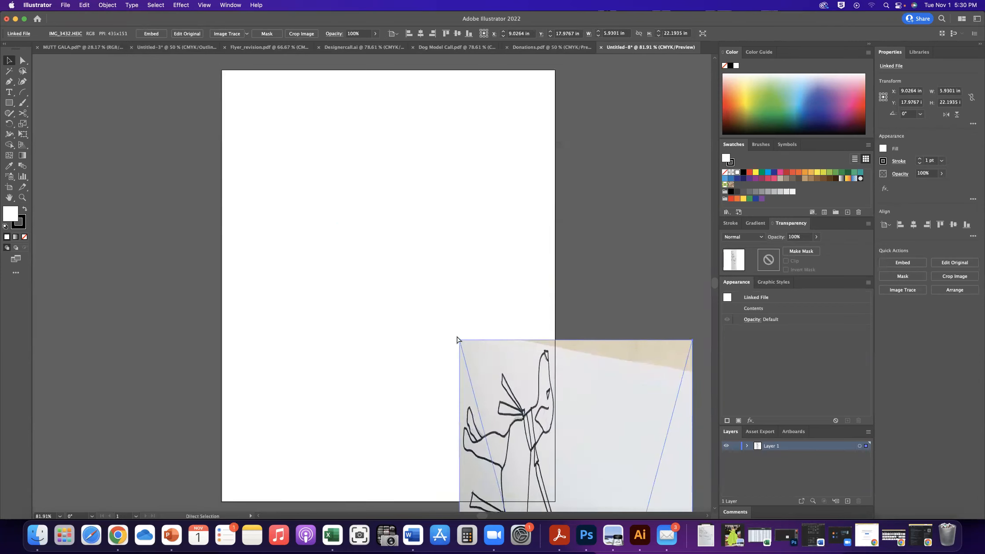
Step: Undo the latest scaling and moves of the placed sketch
key("super+z")
key("super+z")
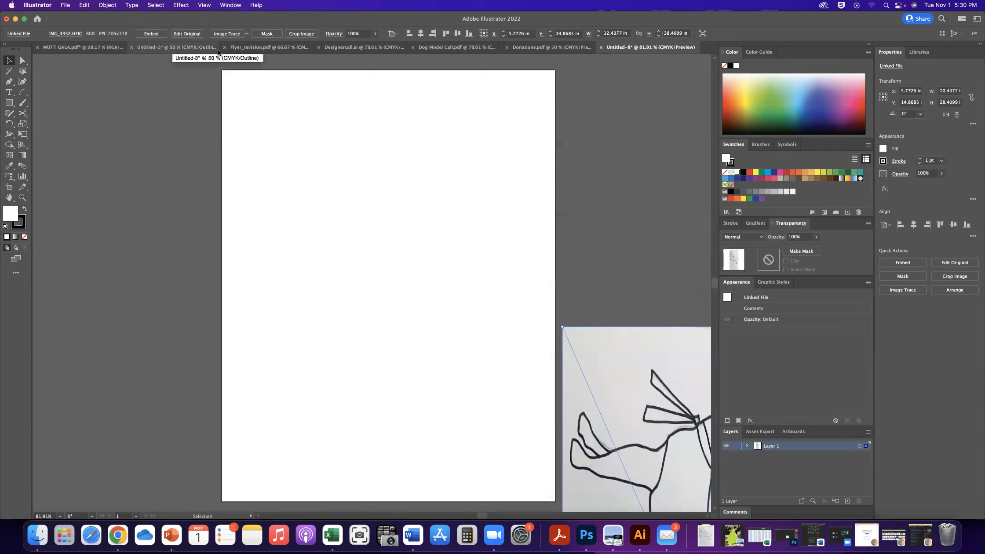
left_click_drag(589, 372, 274, 142)
key("super+z")
key("super+z")
key("super+z")
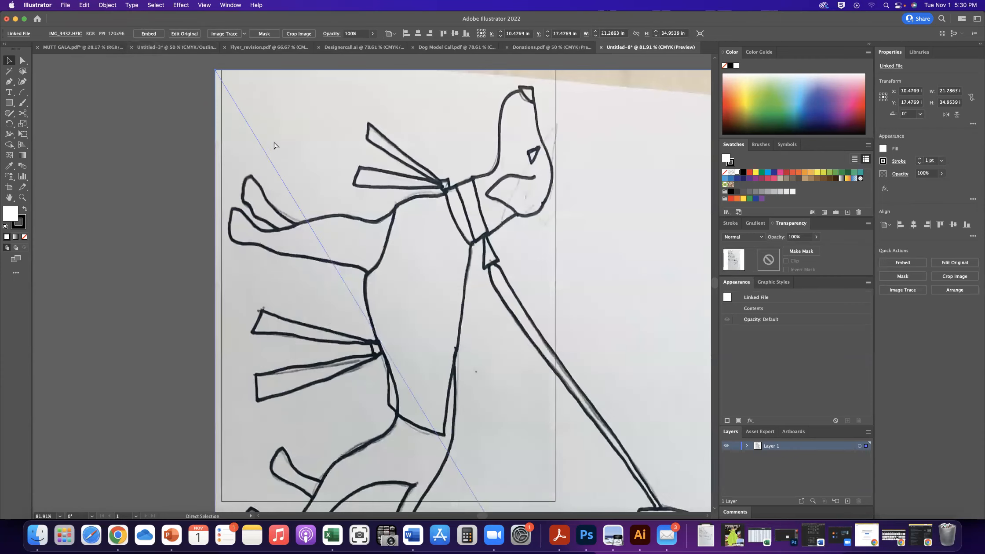
Step: Move the sketch up past the artboard's upper-left corner and scale it down to about 11.72 x 19.24 in
left_click_drag(524, 288, 297, 341)
left_click_drag(345, 398, 193, 103)
left_click_drag(159, 64, 299, 278)
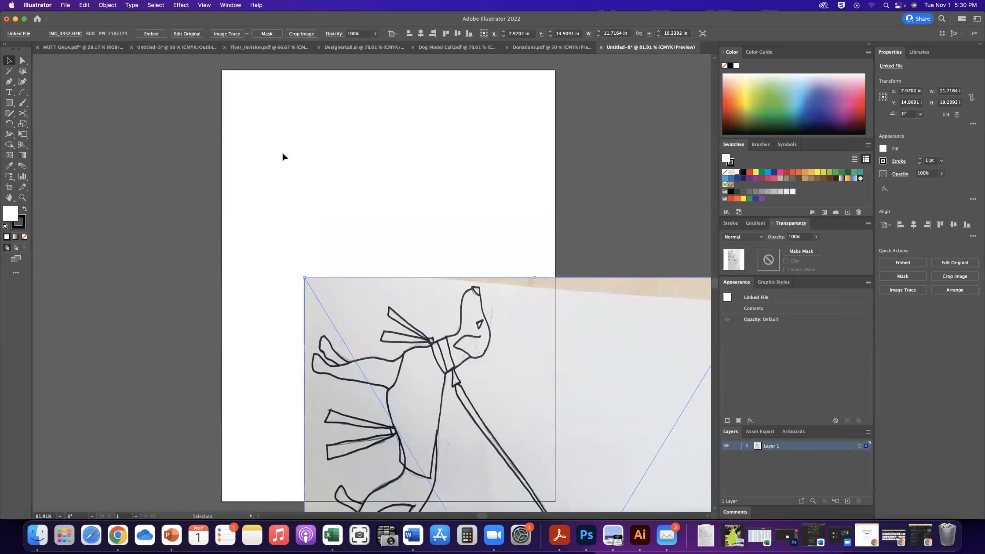
Step: Delete the distorted sketch image from the document
key("super+minus")
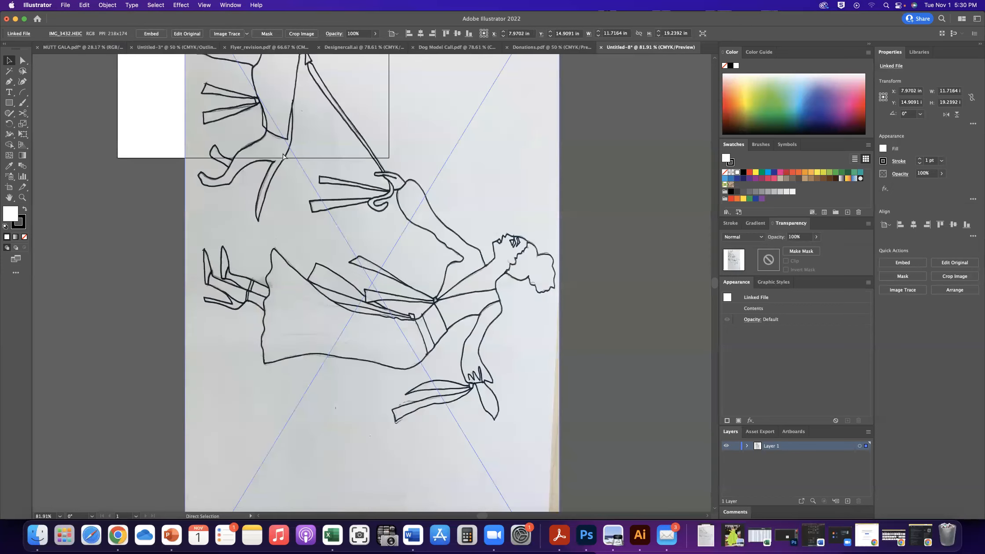
key("super+minus")
key("super+minus")
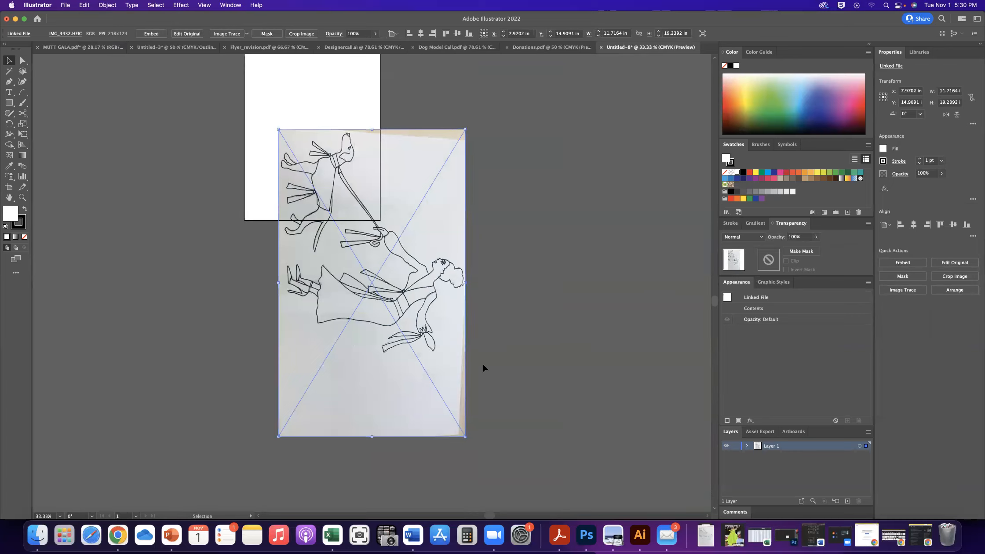
scroll(508, 390, "up", 1)
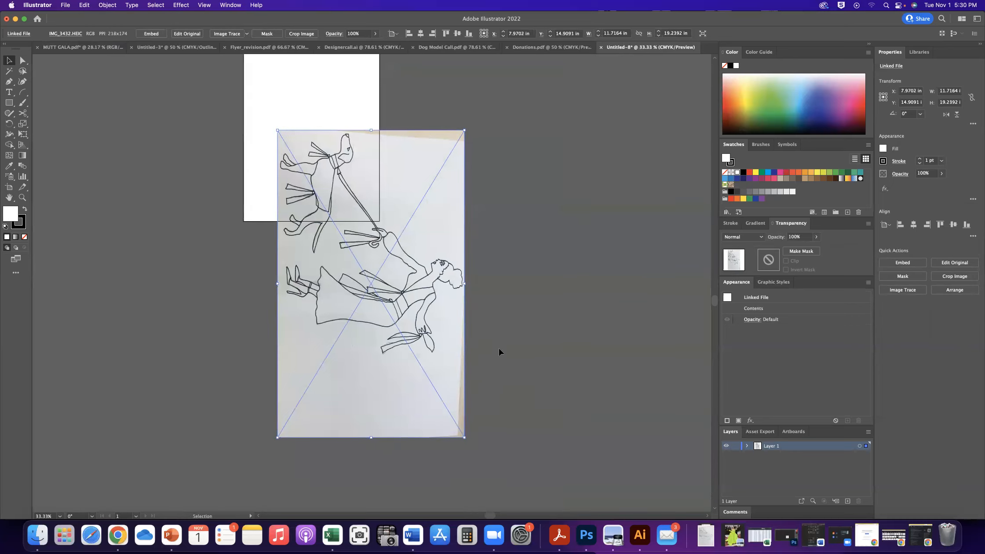
key("Delete")
scroll(497, 346, "right", 1)
Step: Place a fresh linked copy of IMG_3432.HEIC from the recent files over the artboard's lower part
left_click(65, 5)
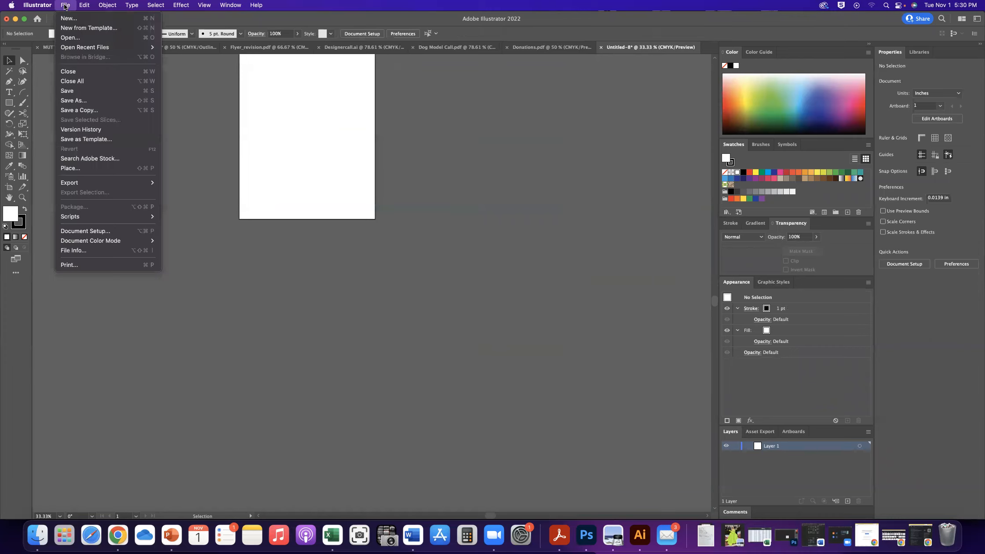
left_click(91, 168)
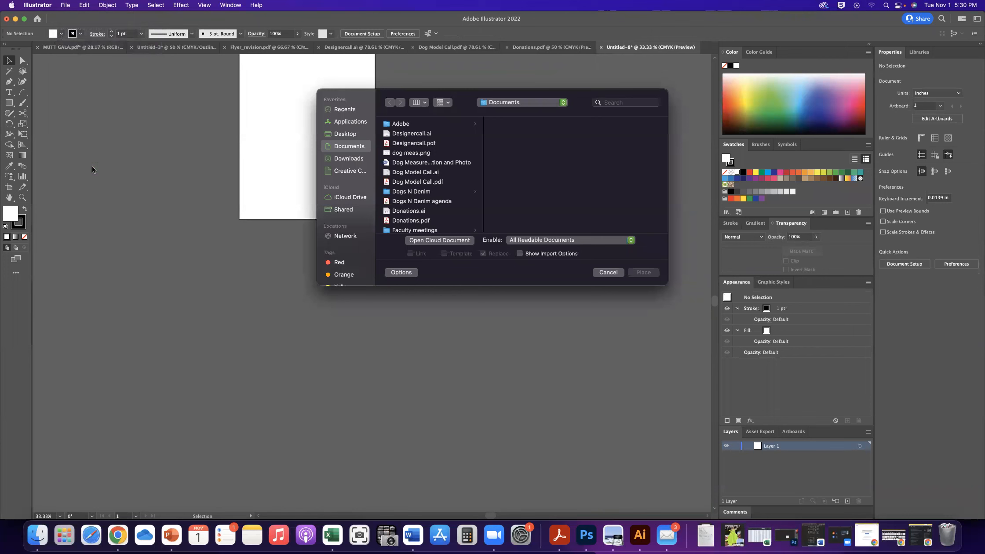
scroll(430, 200, "down", 2)
scroll(430, 199, "down", 10)
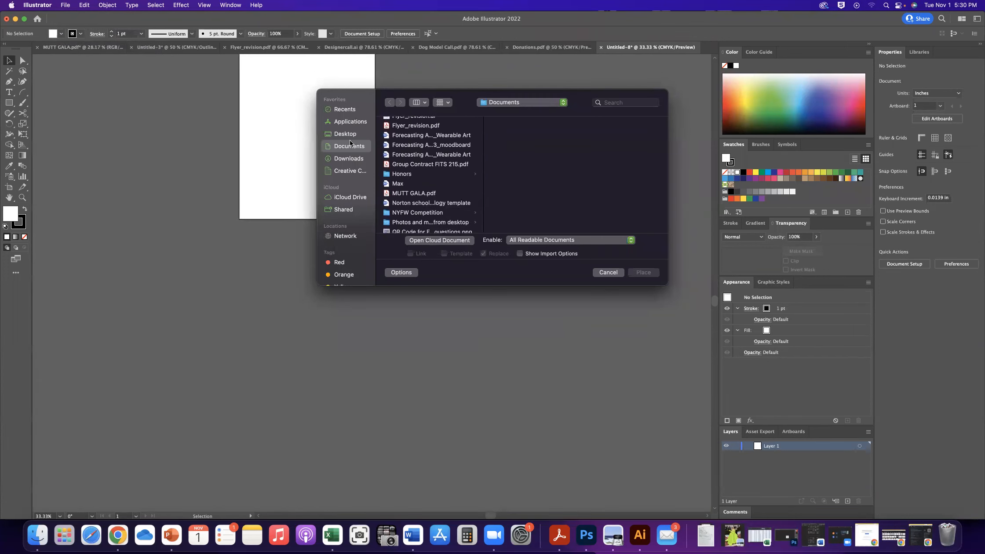
left_click(346, 110)
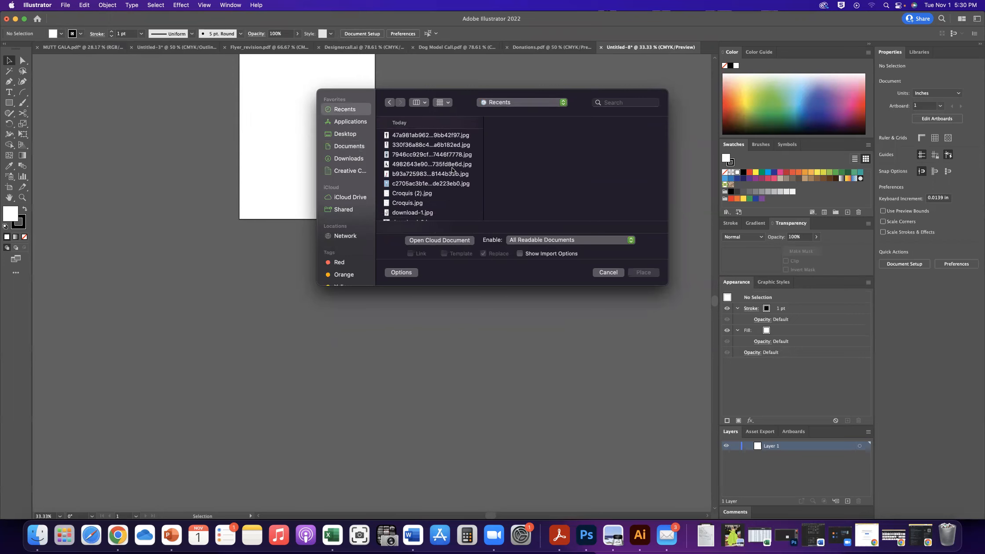
scroll(453, 170, "down", 5)
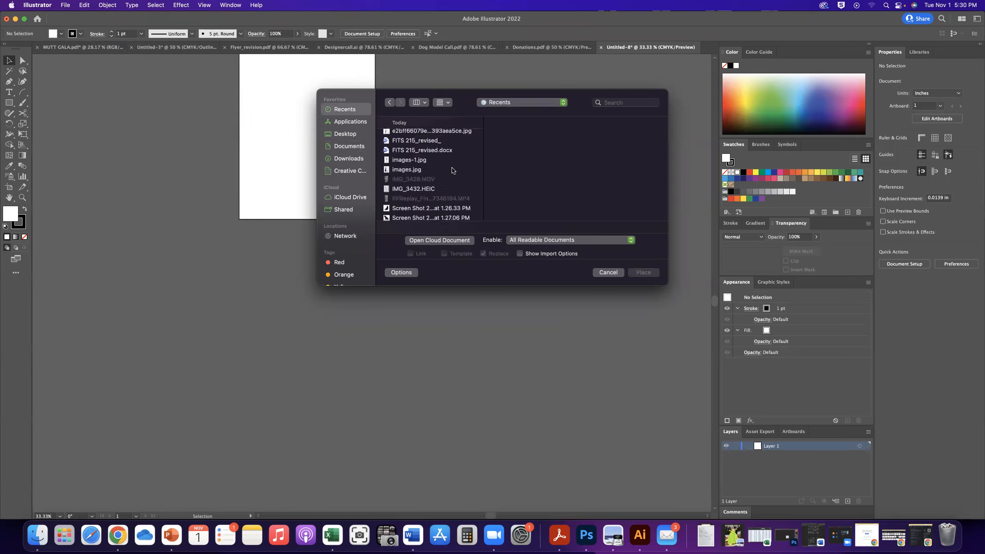
left_click(451, 173)
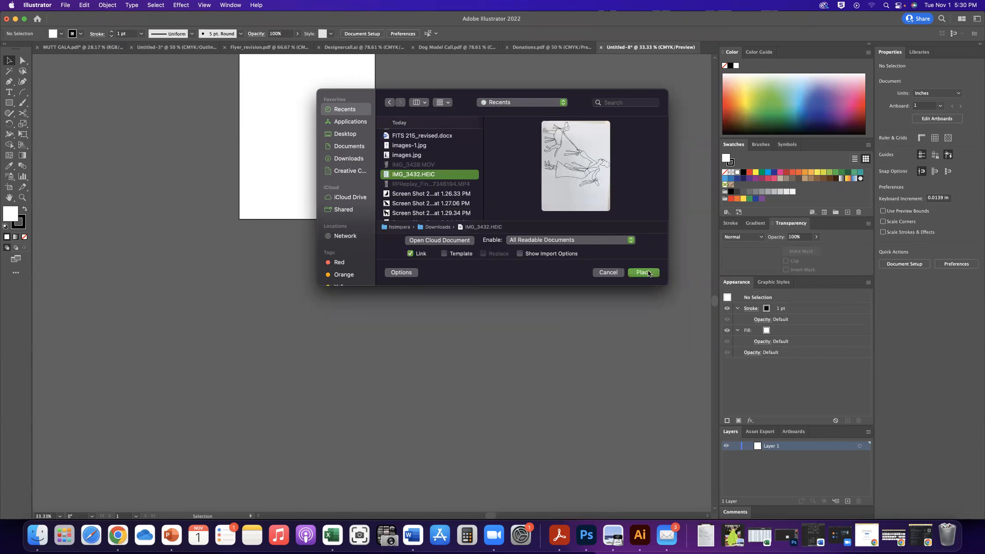
left_click(644, 272)
left_click(264, 175)
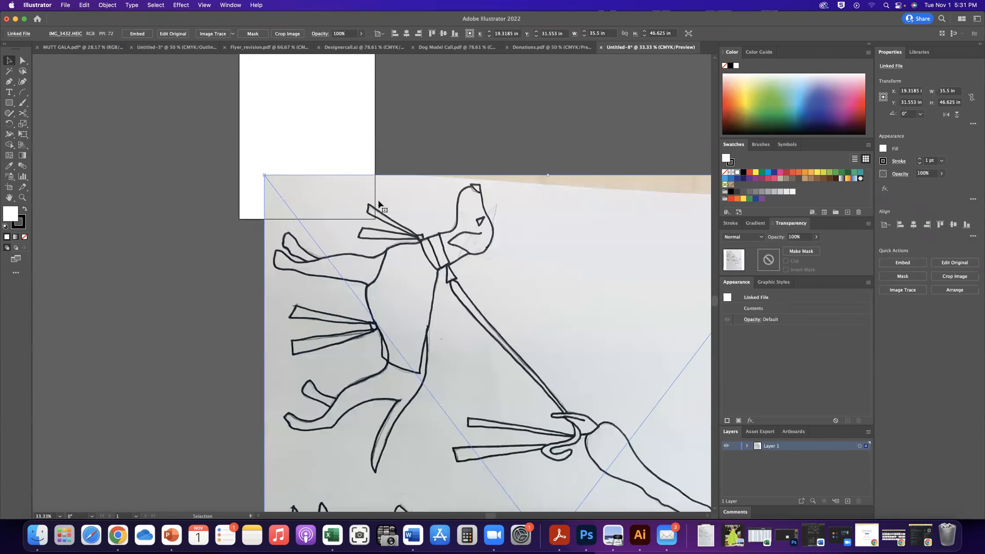
Step: Scale the sketch down proportionally to about 10.25 x 13.46 in and move it over the artboard
key("super+minus")
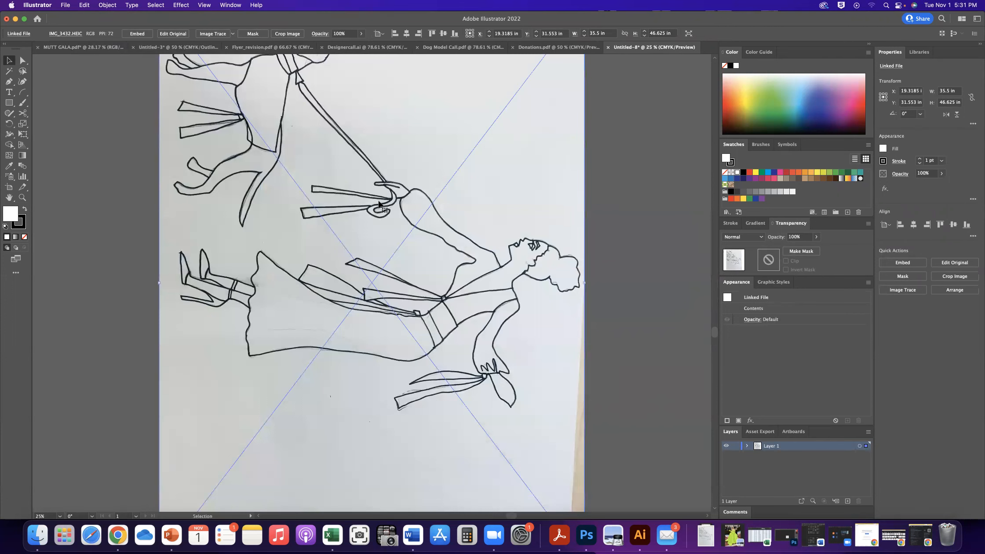
key("super+minus")
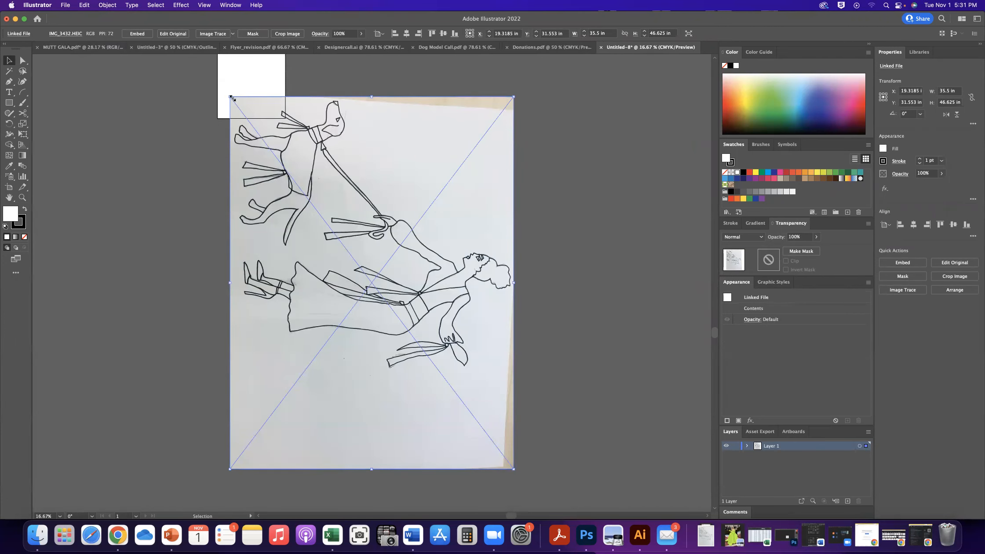
left_click_drag(232, 99, 263, 75)
scroll(335, 146, "up", 3)
left_click_drag(295, 165, 251, 116)
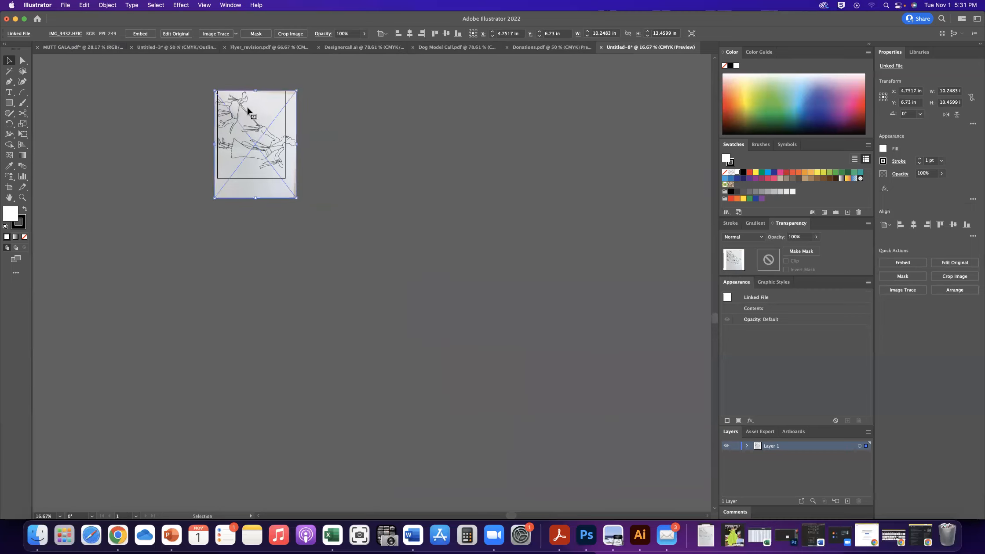
Step: Scale the sketch proportionally to about 8.75 x 11.5 in and align it with the artboard's upper-left corner
key("super+equal")
key("super+equal")
key("super+equal")
key("super+equal")
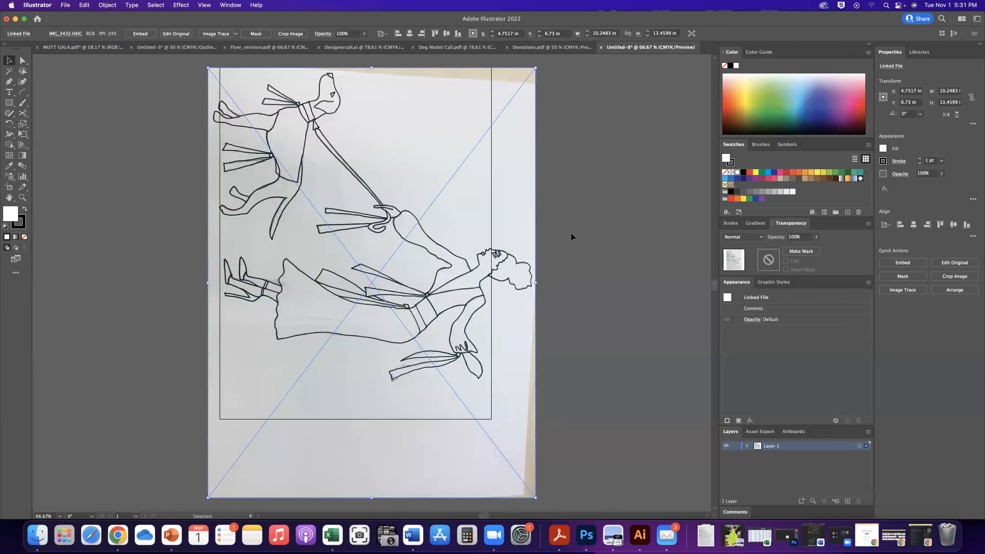
left_click(583, 244)
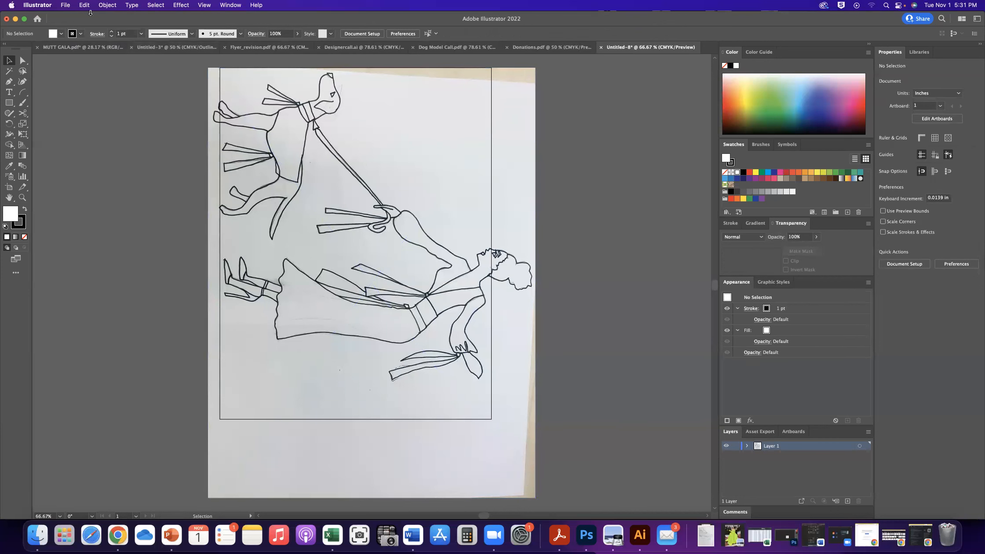
left_click(246, 160)
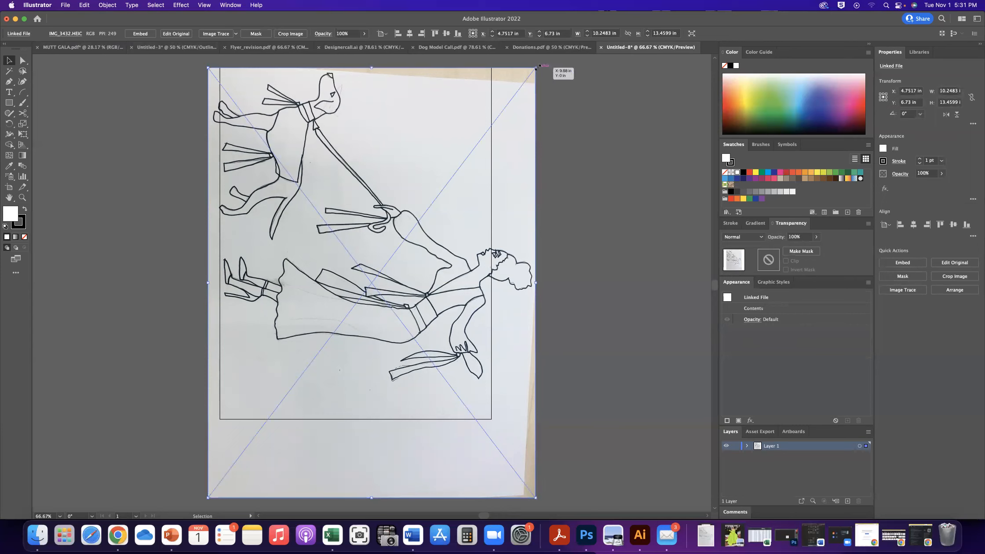
left_click_drag(537, 67, 481, 116)
left_click_drag(447, 159, 457, 97)
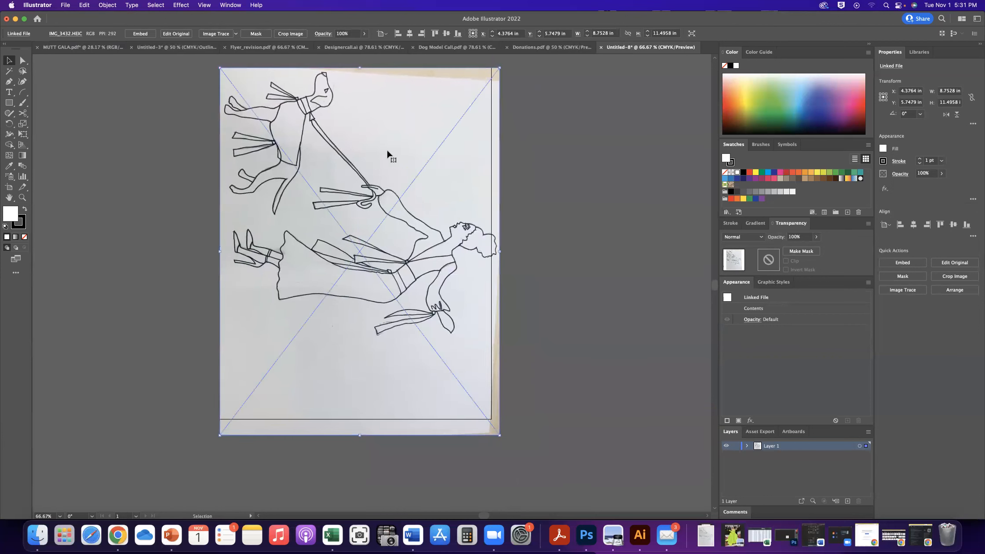
Step: Trace the placed sketch image and expand it into vector paths, continuing despite the large image size
left_click(106, 5)
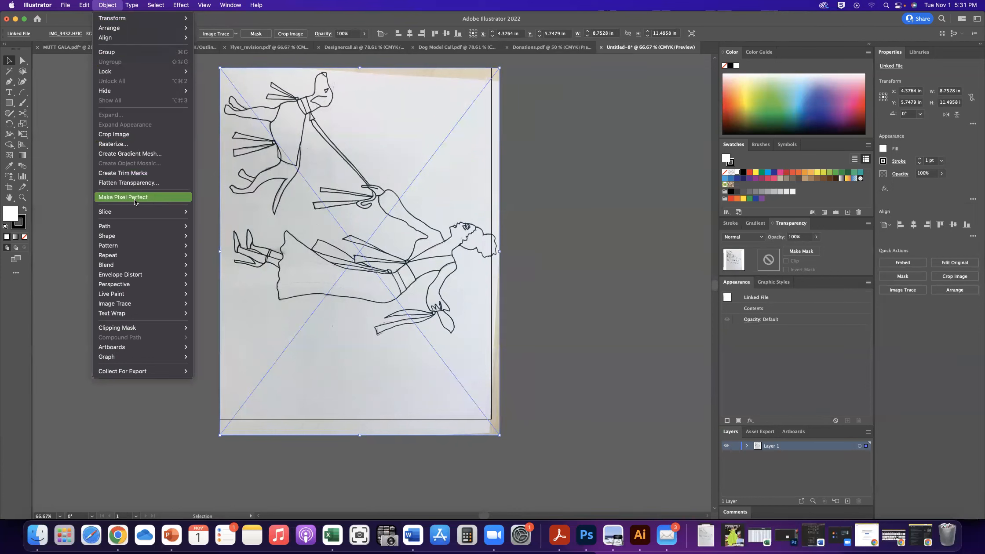
mouse_move(157, 304)
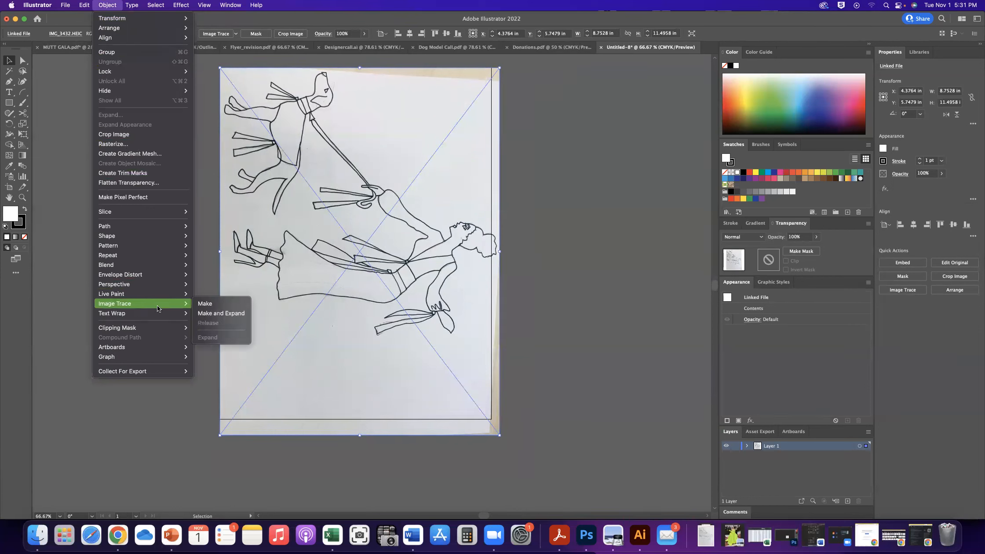
left_click(209, 315)
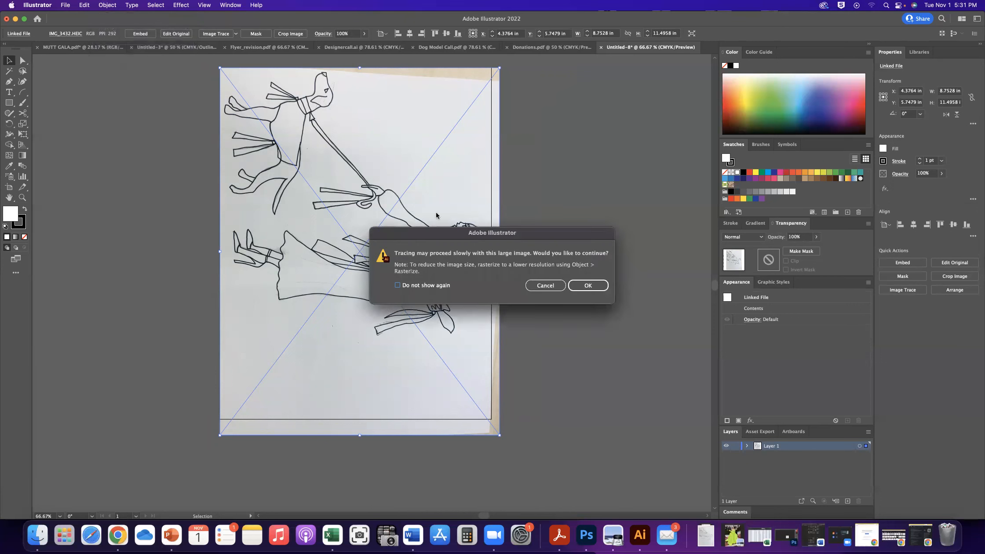
left_click(552, 292)
left_click(588, 285)
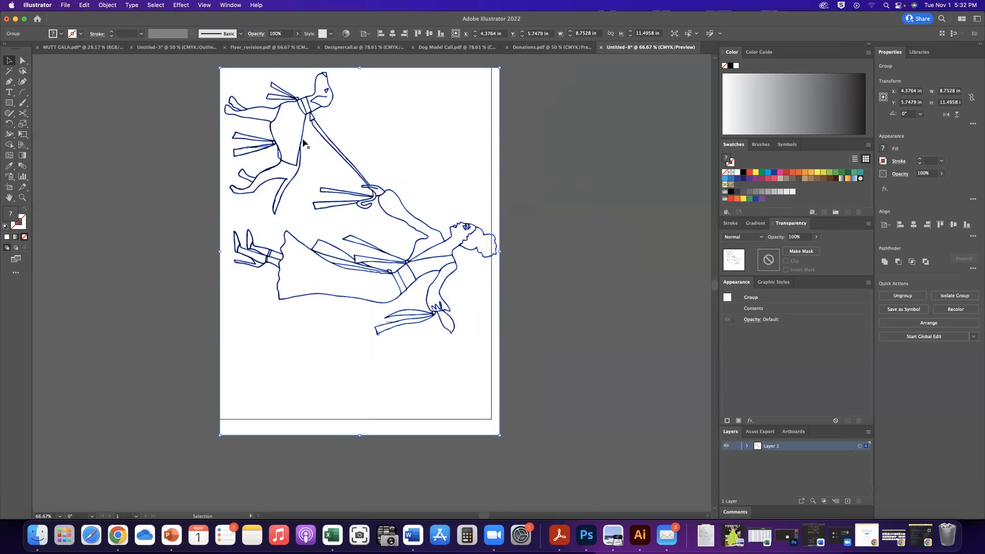
Step: Ungroup the traced artwork, move its white background shape off to the side and delete it
left_click(108, 6)
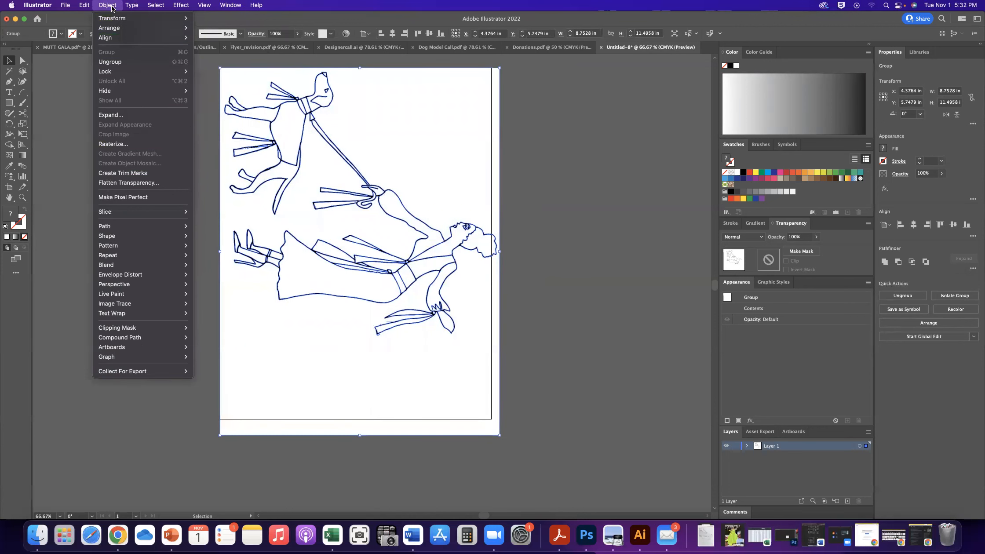
left_click(113, 61)
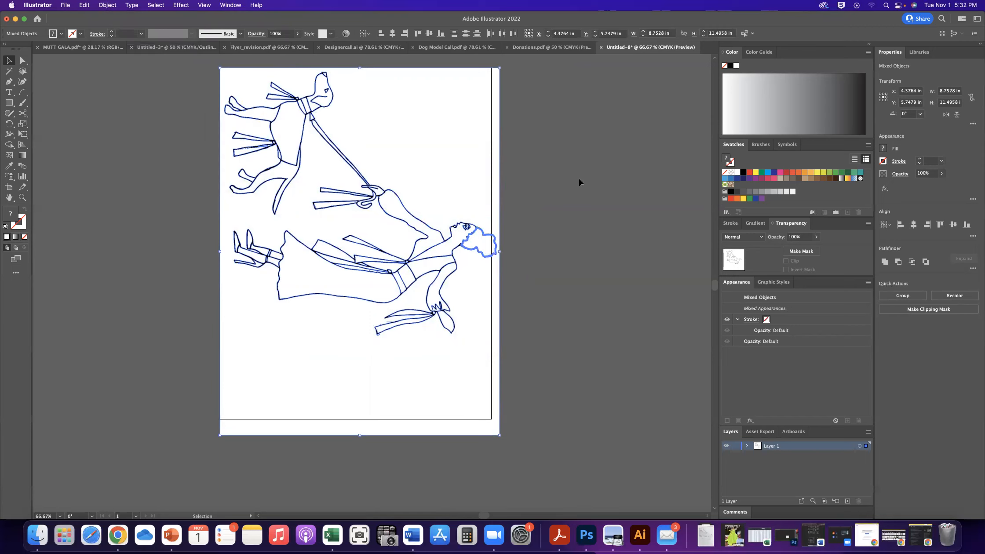
left_click(597, 176)
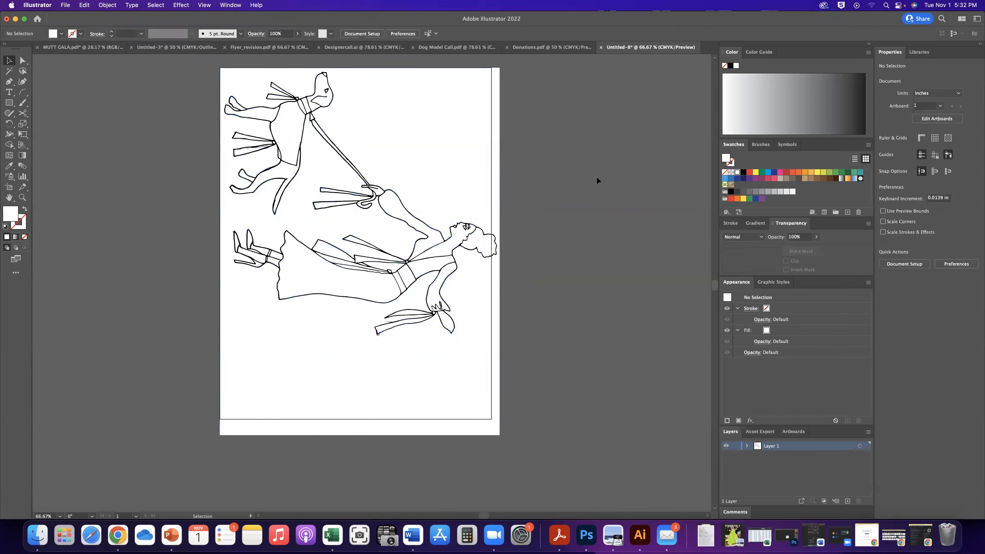
left_click(449, 153)
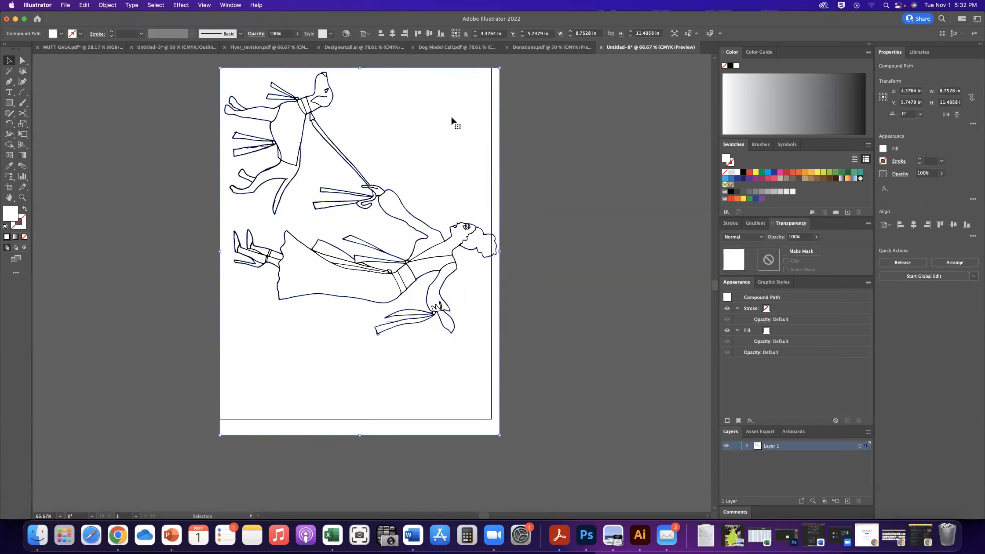
left_click_drag(442, 128, 650, 146)
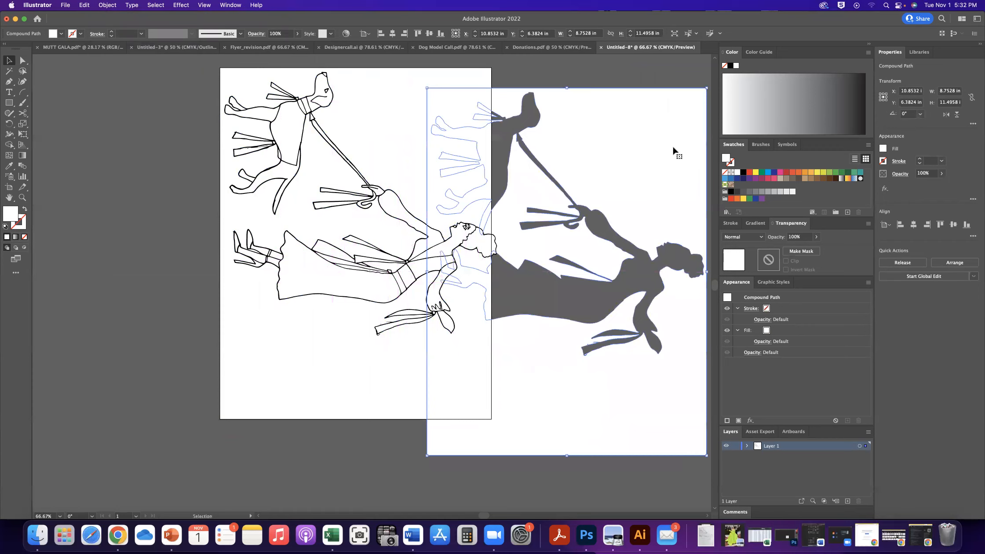
key("Delete")
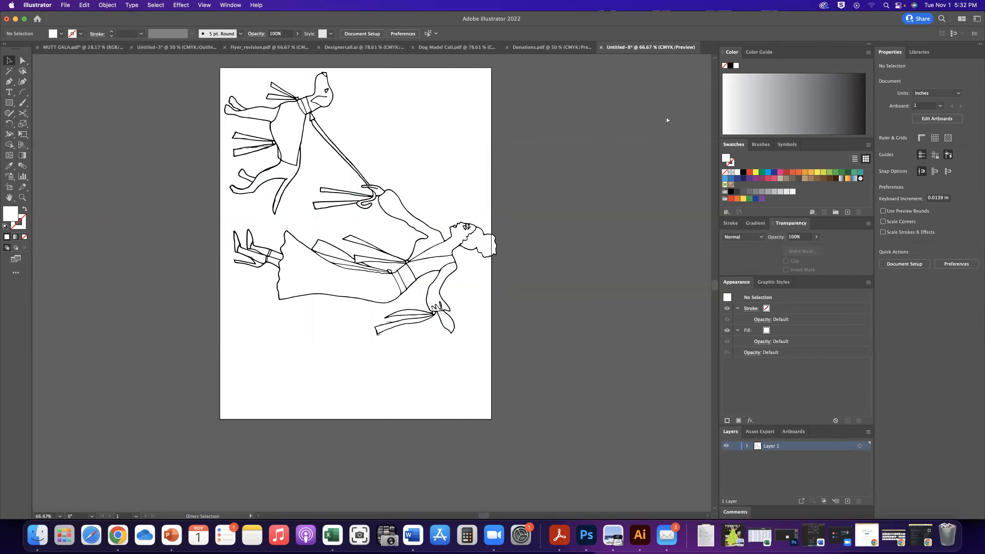
Step: Undo the background's deletion and move and the ungrouping of the traced artwork
key("super+z")
key("super+z")
key("super+z")
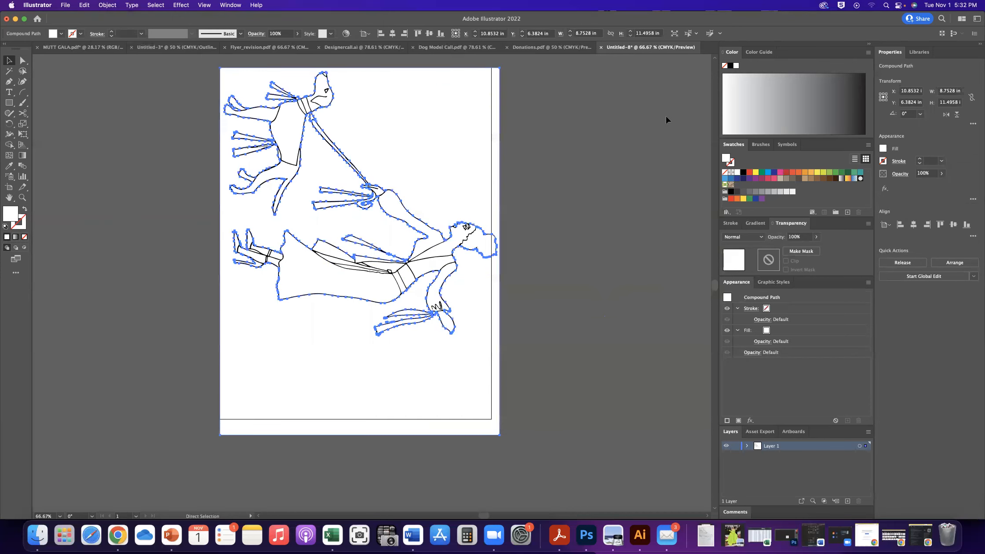
left_click(152, 155)
left_click(383, 143)
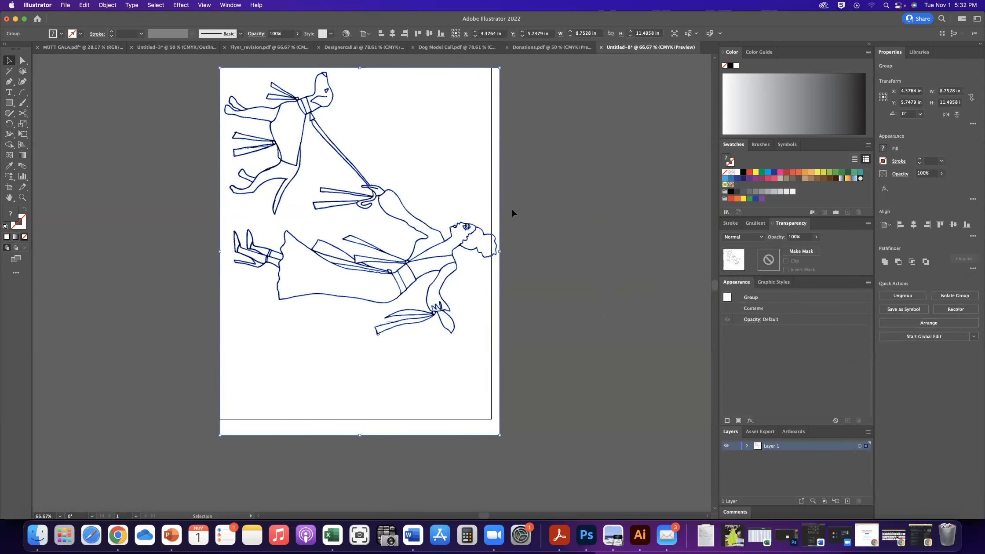
left_click(599, 185)
Step: Rotate the whole traced artwork group by 90° so the woman and dog stand upright
left_click(403, 145)
left_click(106, 5)
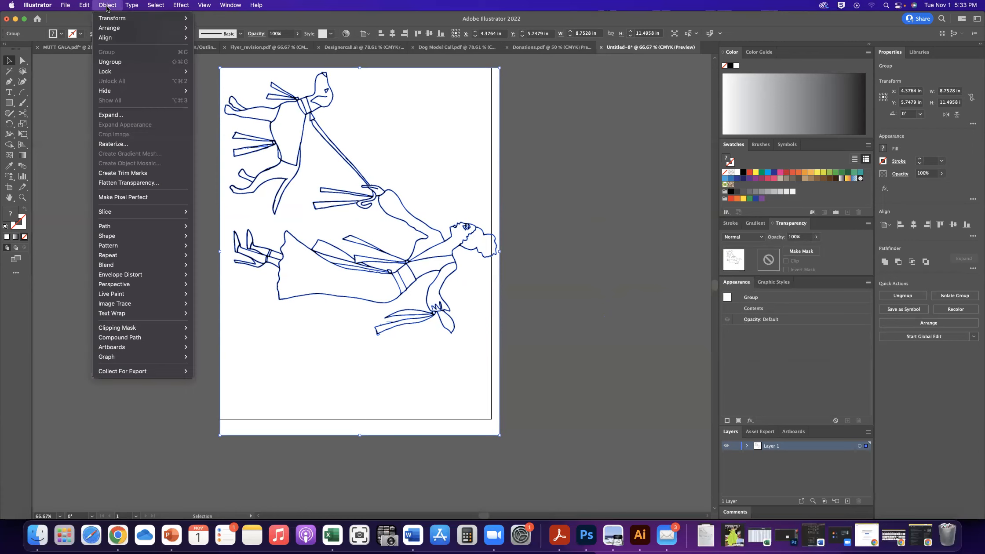
mouse_move(107, 20)
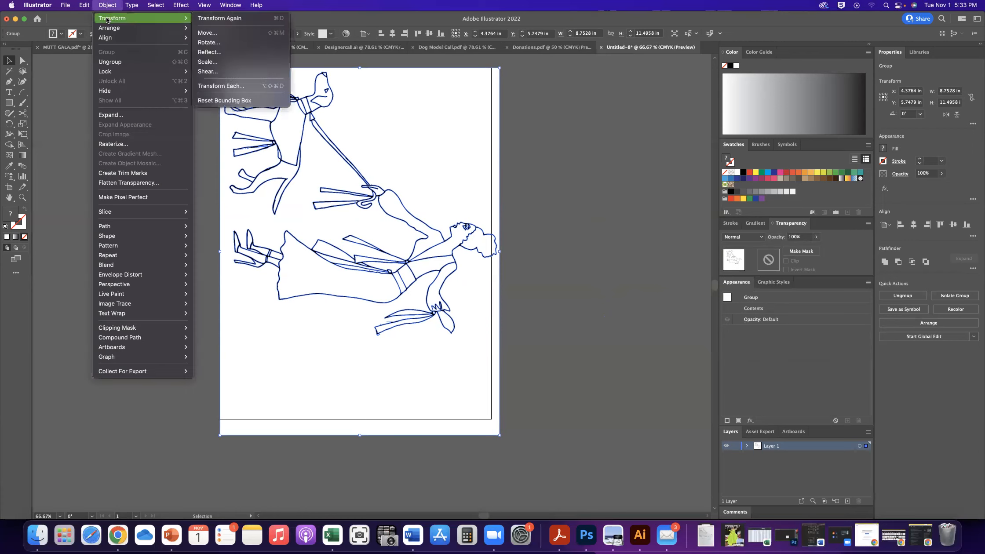
left_click(200, 43)
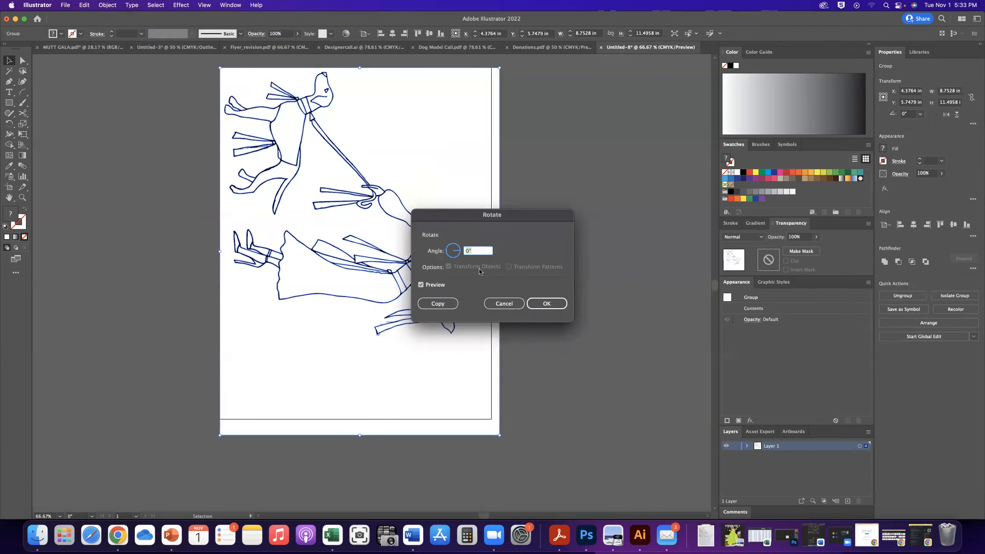
left_click_drag(468, 214, 585, 130)
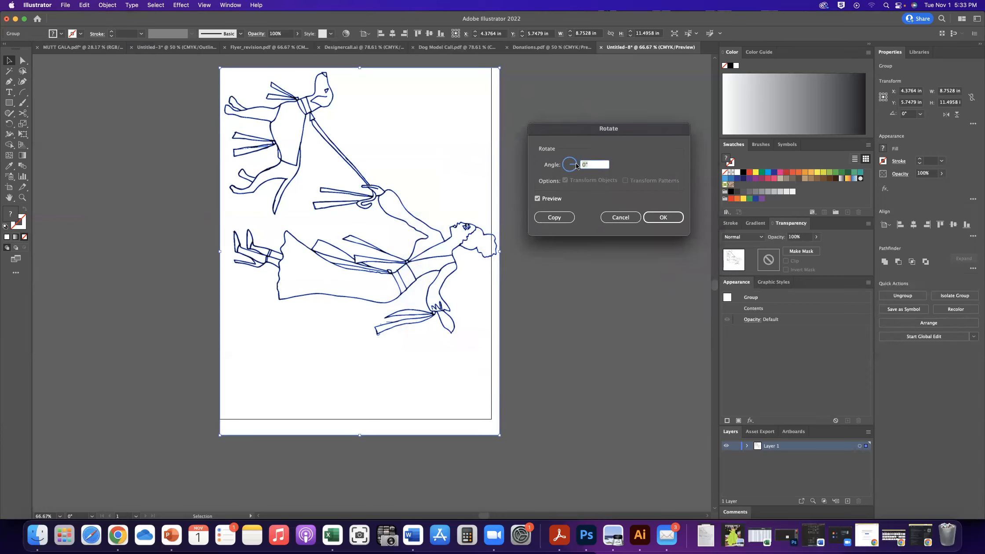
type("90")
left_click(663, 217)
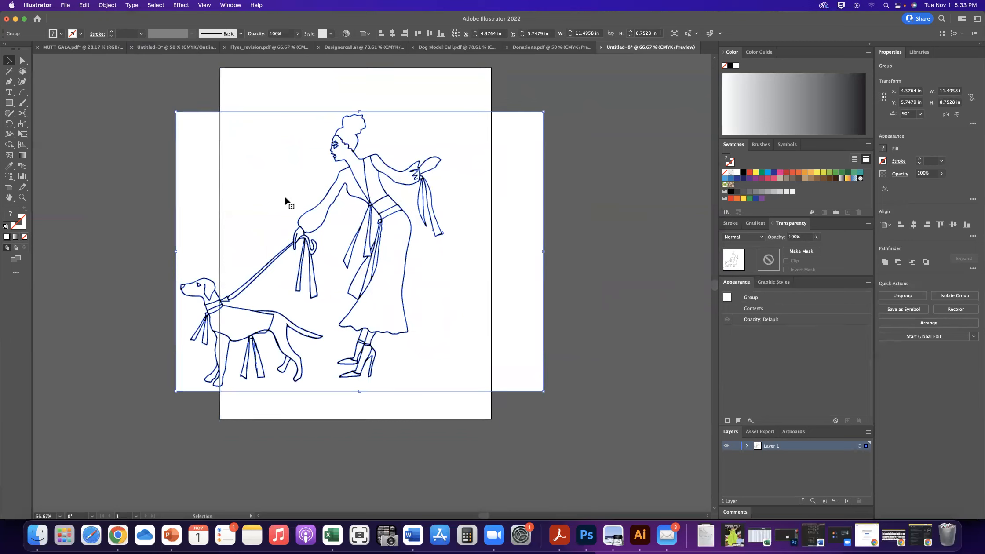
Step: Ungroup the rotated artwork, pull its white background shape aside and delete it
left_click(105, 6)
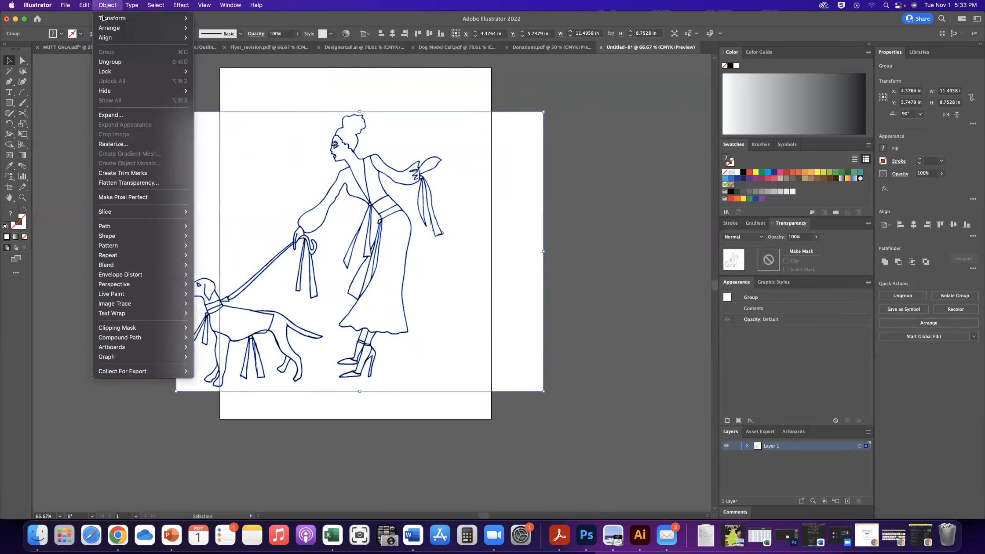
left_click(108, 61)
key("super+8")
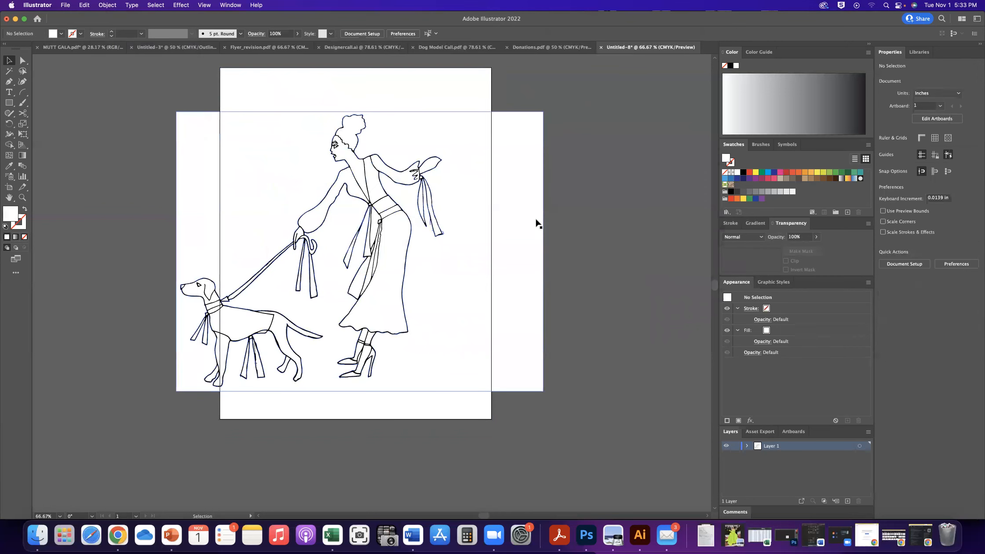
left_click_drag(519, 219, 657, 221)
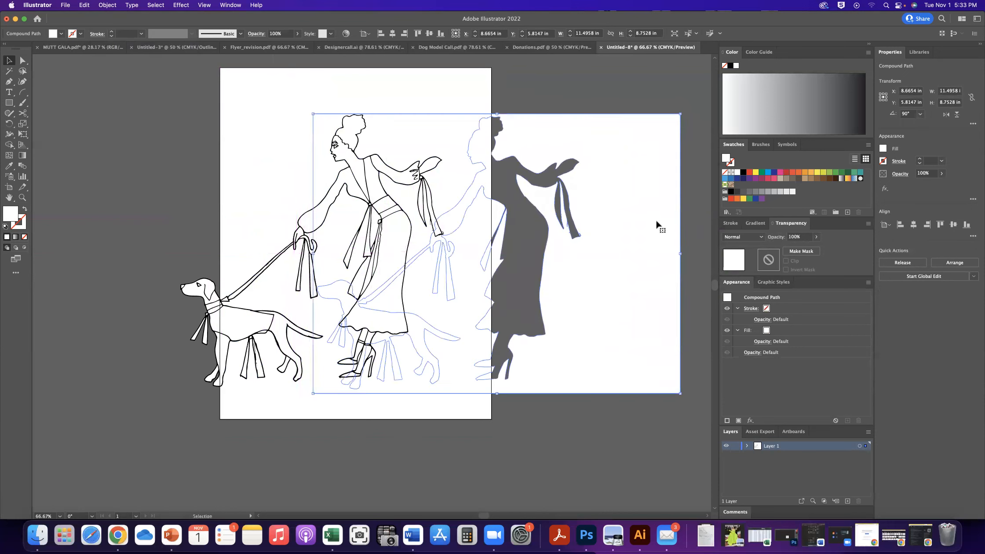
key("Delete")
scroll(466, 310, "down", 1)
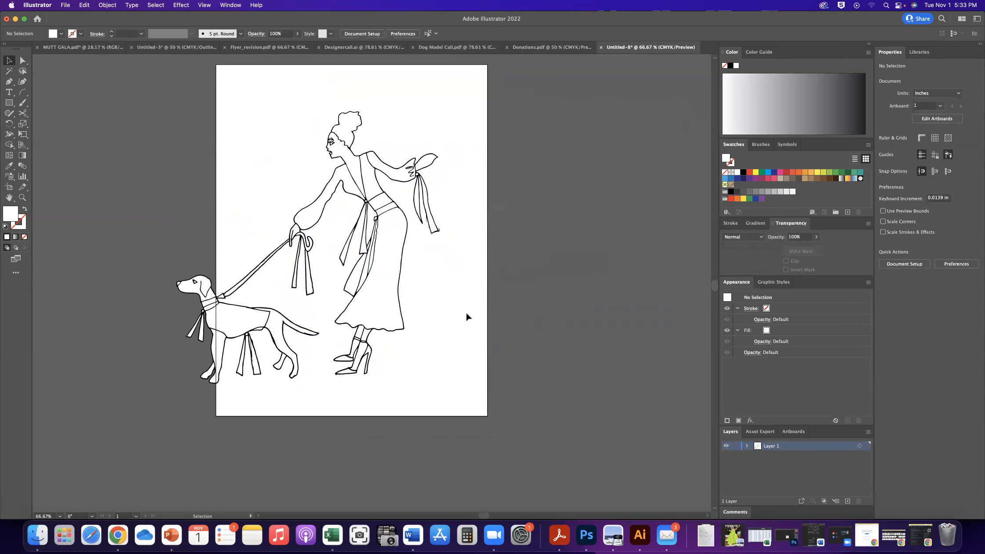
Step: Fill the woman's skirt with red and then with the orange swatch, and deselect it
left_click(383, 313)
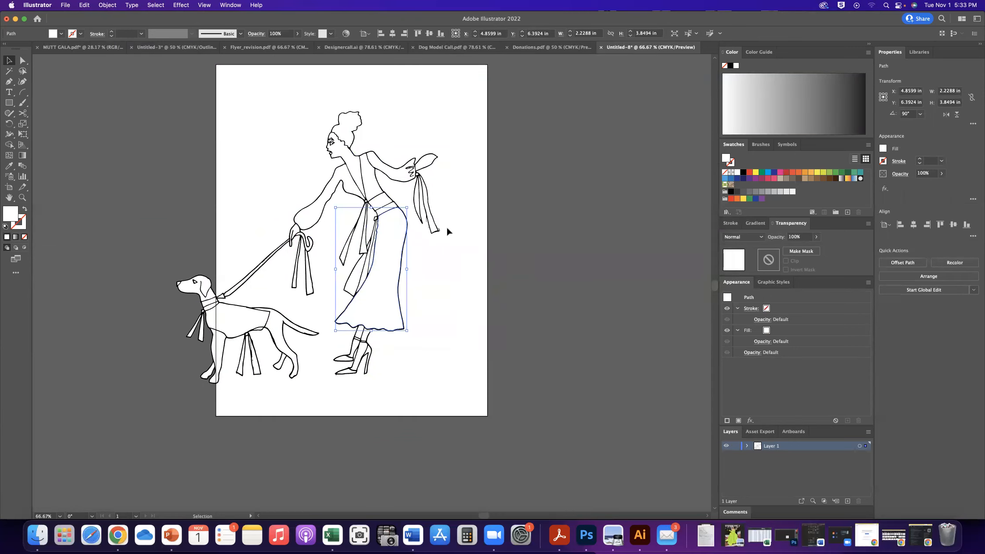
left_click(769, 174)
left_click(788, 173)
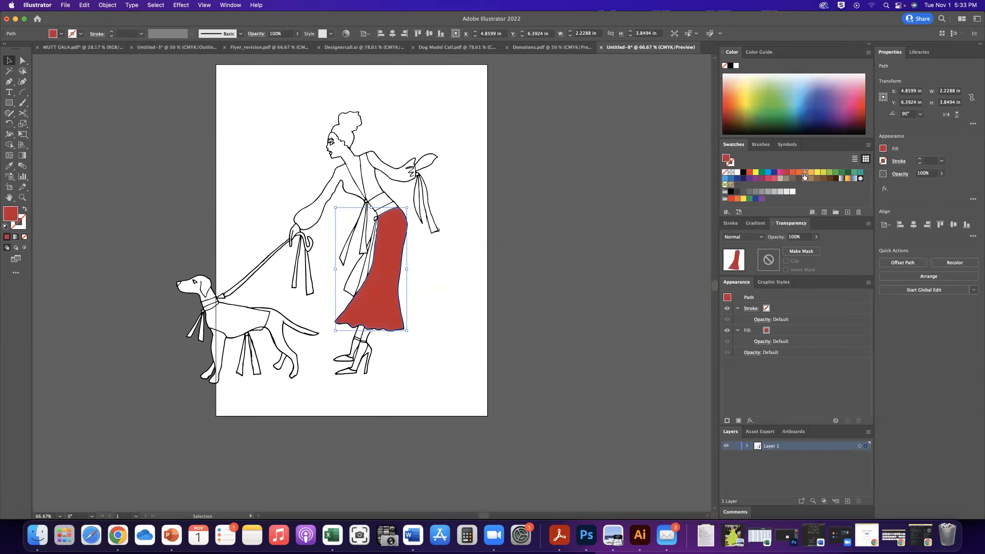
left_click(805, 173)
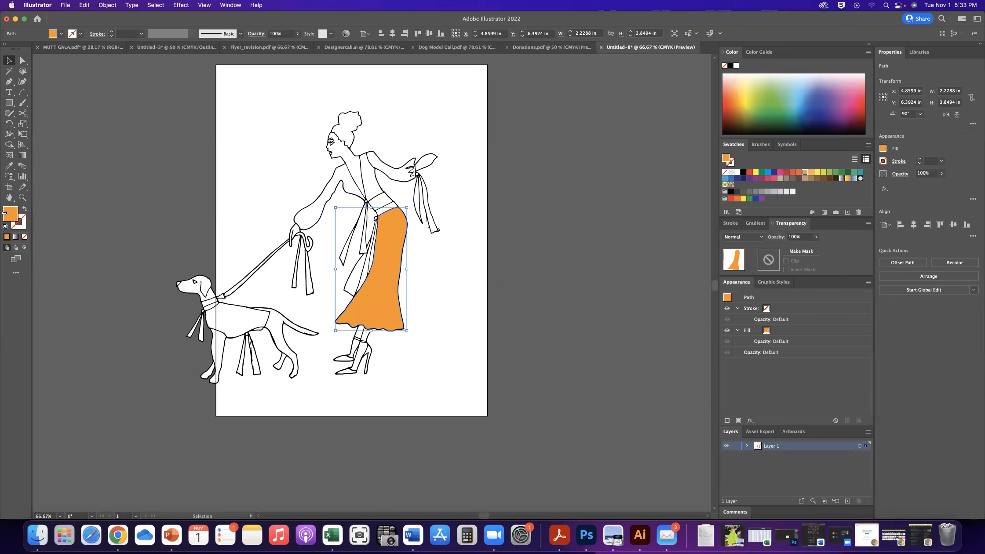
left_click(61, 219)
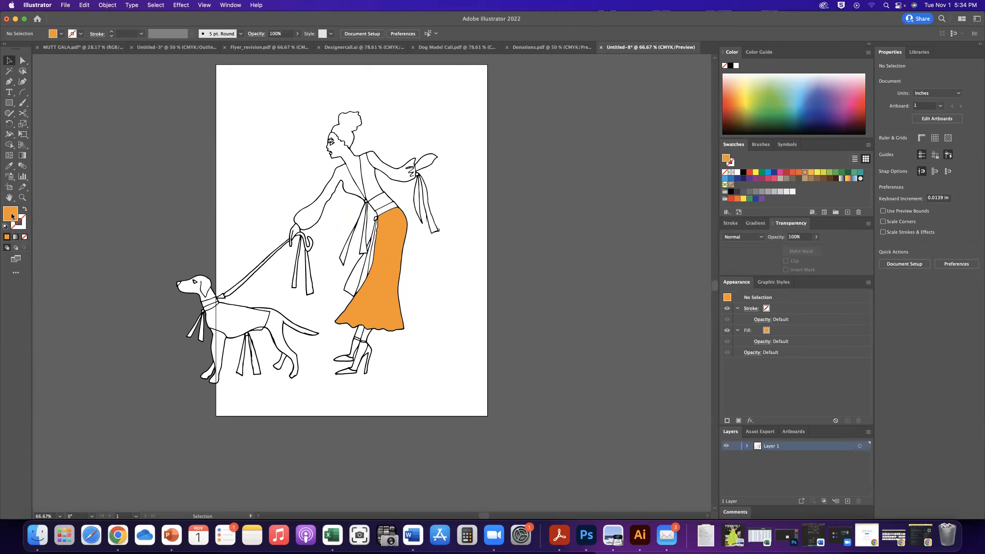
Step: Set the fill colour to turquoise 1EF4DA in the Color Picker with nothing selected
double_click(11, 216)
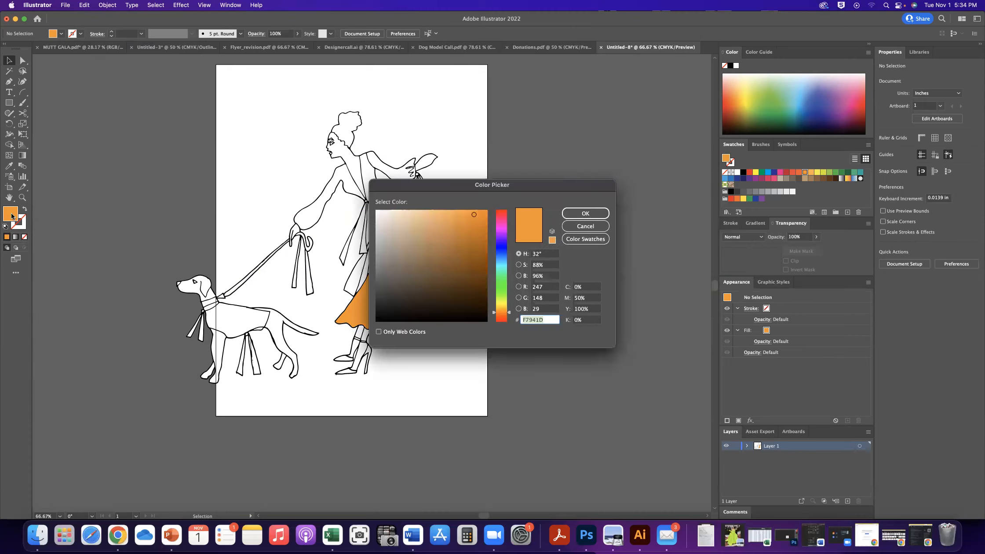
left_click_drag(470, 187, 581, 114)
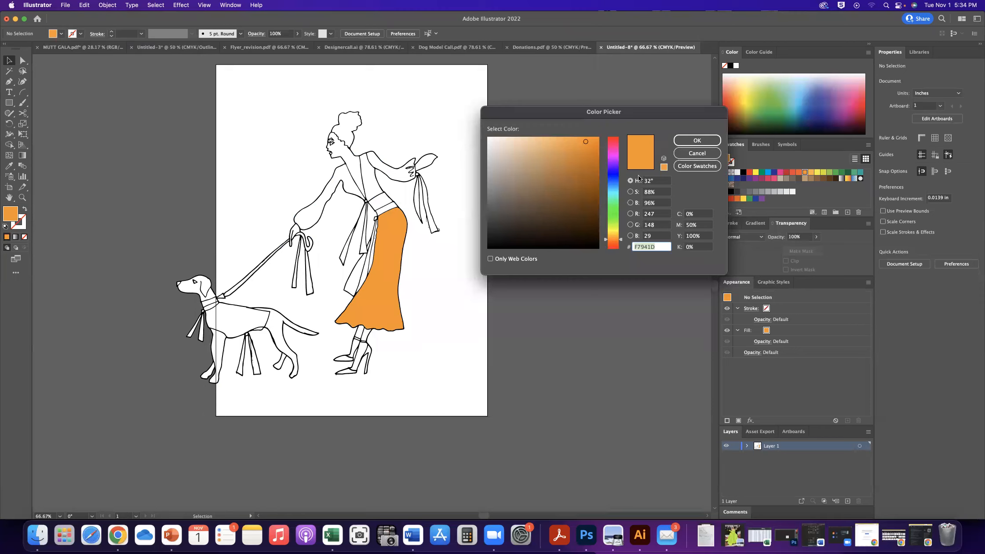
left_click_drag(613, 204, 613, 196)
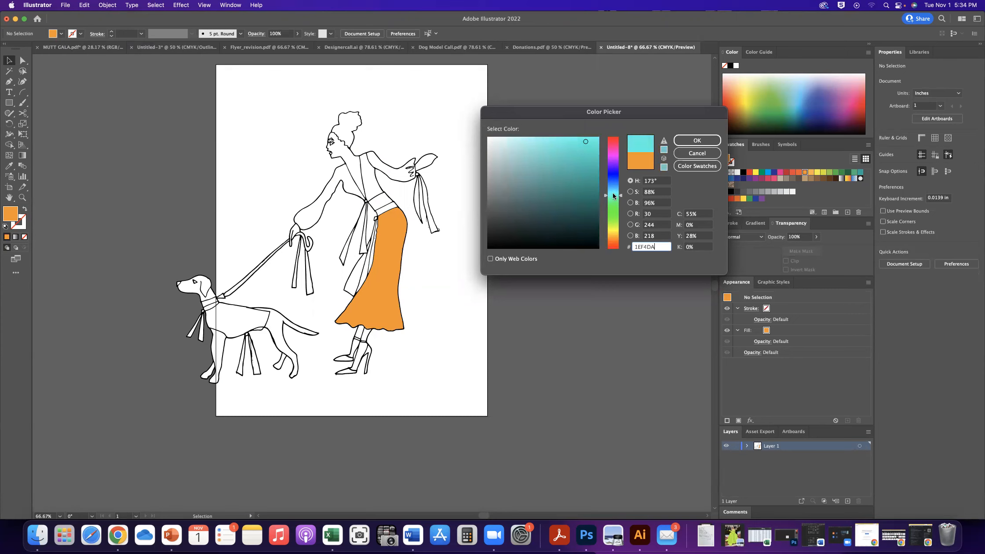
left_click(698, 140)
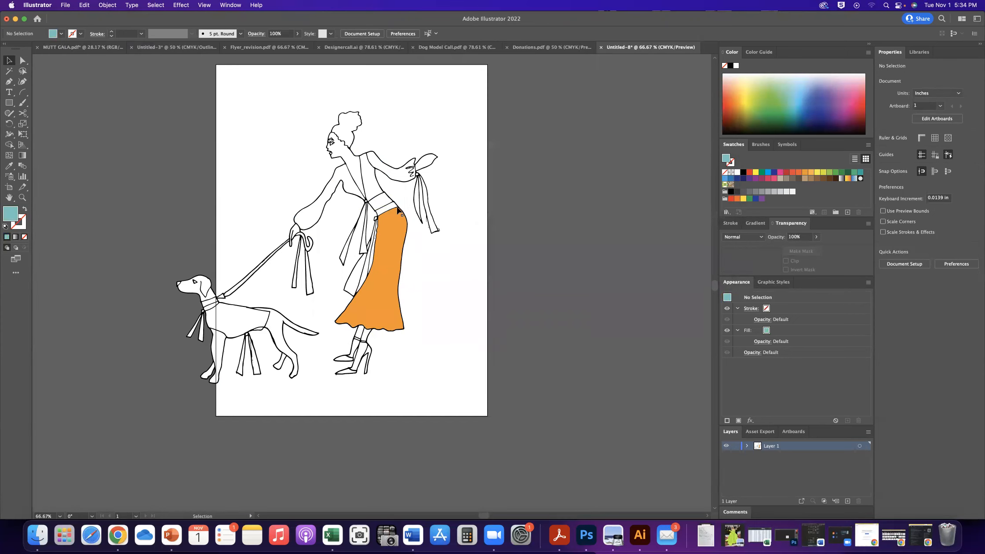
Step: Recolour the woman's skirt with teal 21BFA4 using the Color Picker
left_click(388, 268)
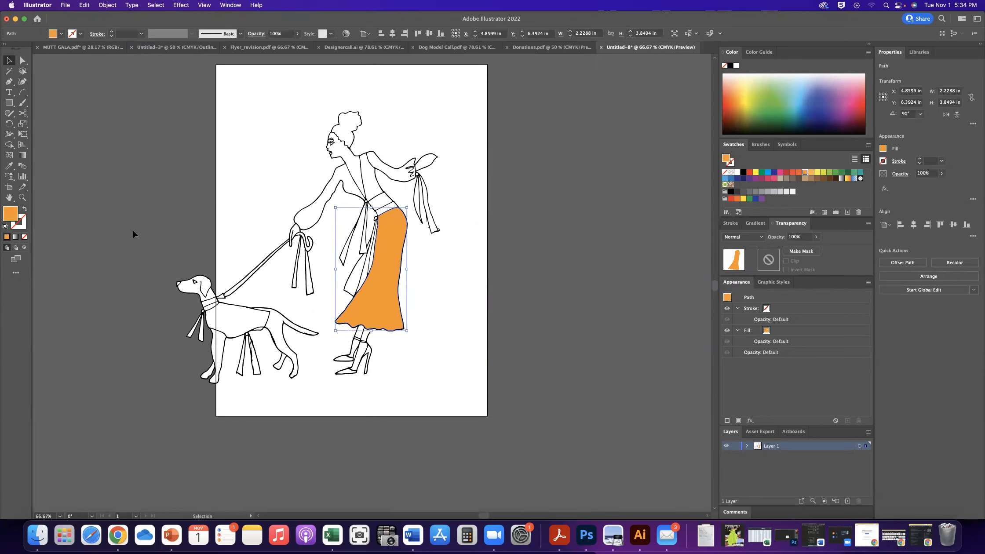
double_click(14, 217)
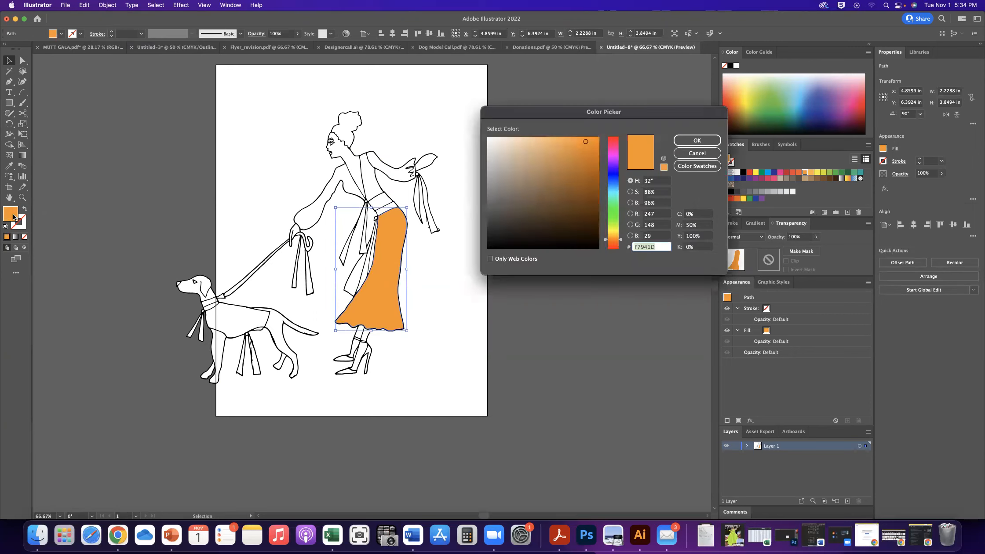
left_click_drag(614, 200, 615, 196)
left_click(580, 165)
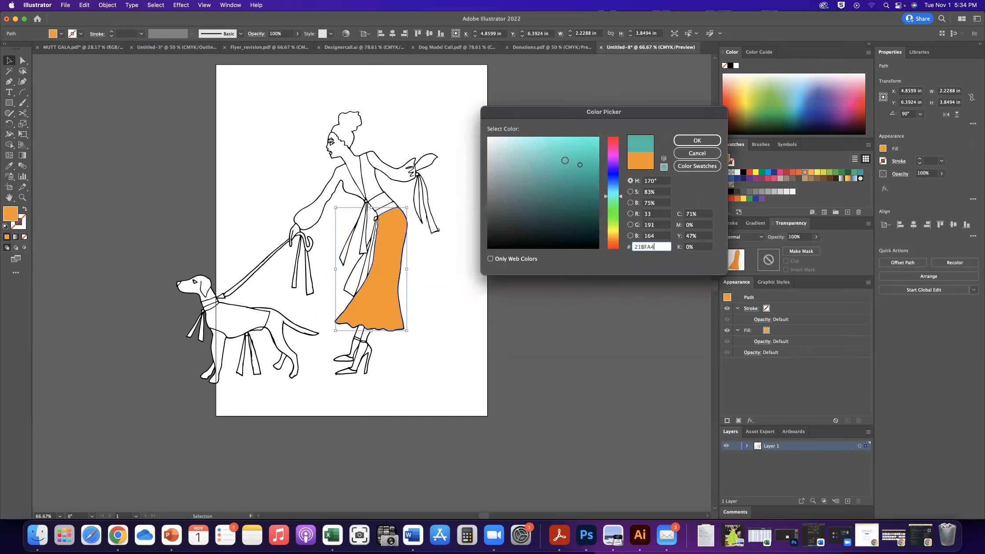
left_click(688, 141)
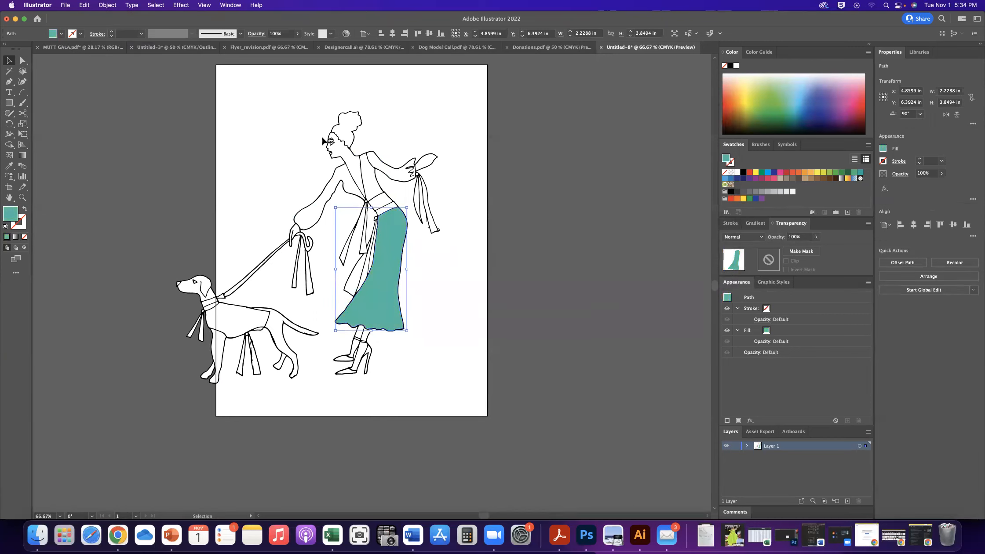
Step: Select the woman's sleeves, waistband and ribbon ties and match them to the skirt's teal with the Eyedropper
left_click(343, 174, "shift")
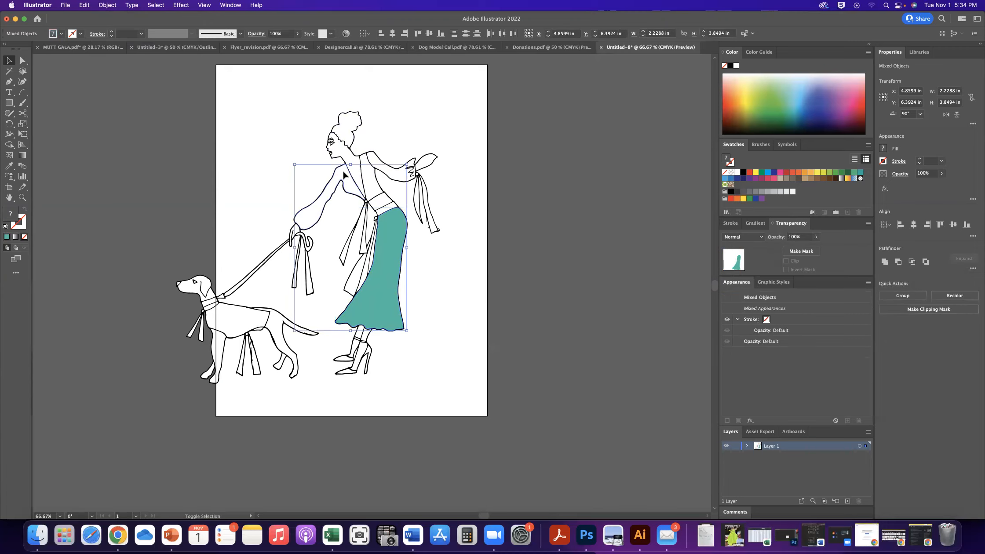
left_click(393, 172, "shift")
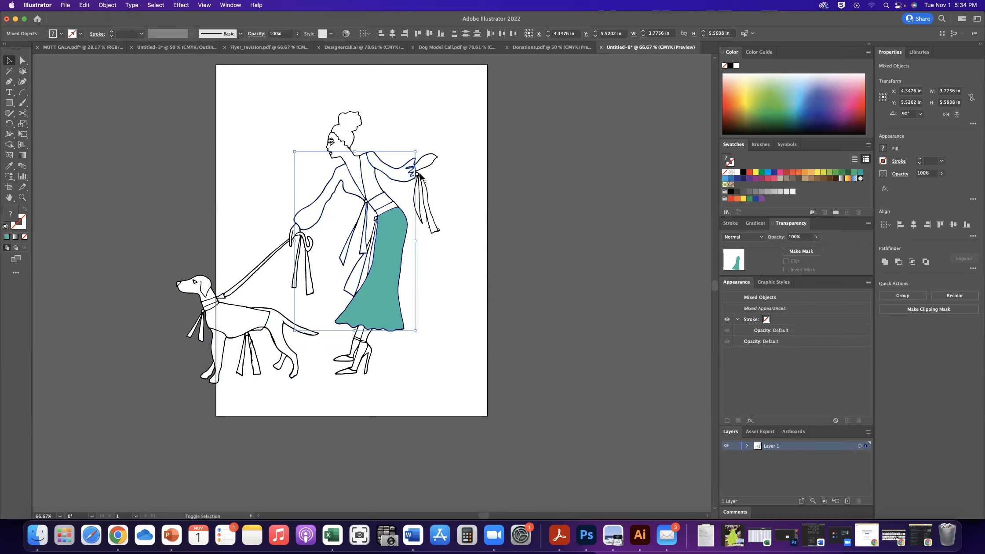
left_click(419, 198, "shift")
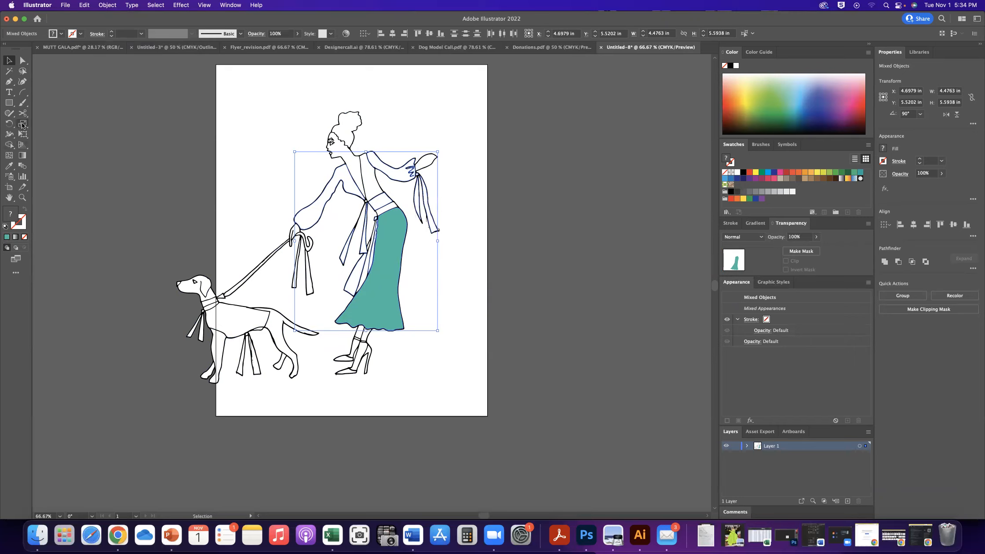
left_click(9, 165)
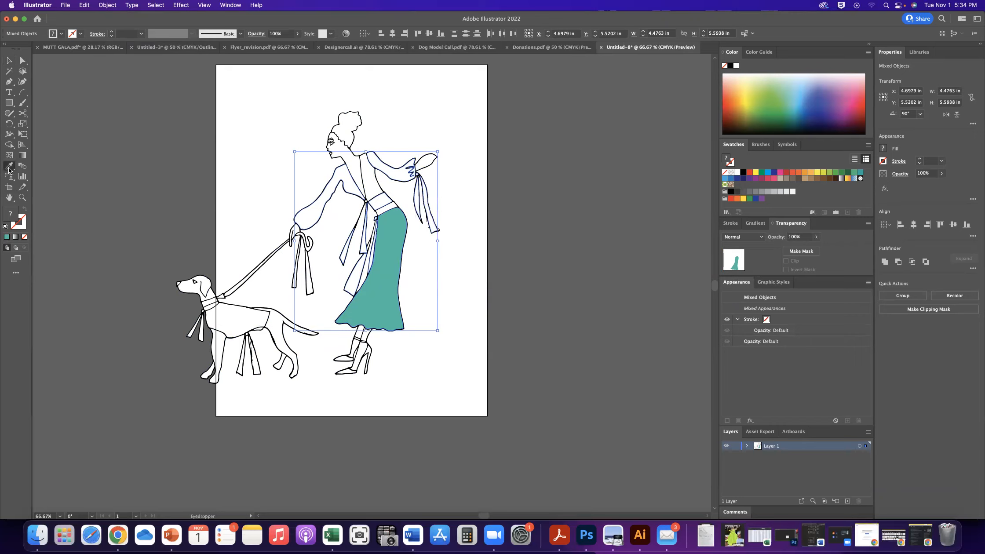
left_click(393, 238)
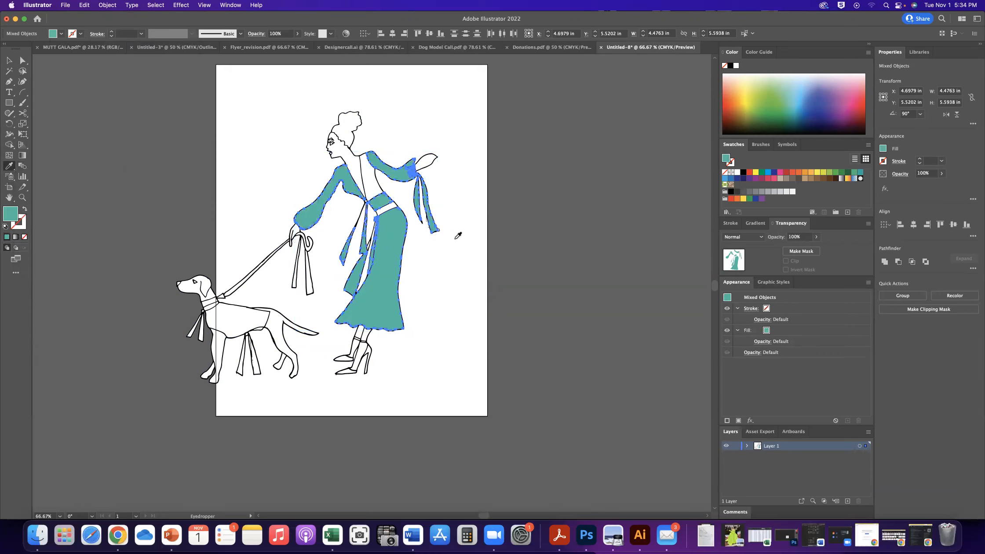
left_click(9, 61)
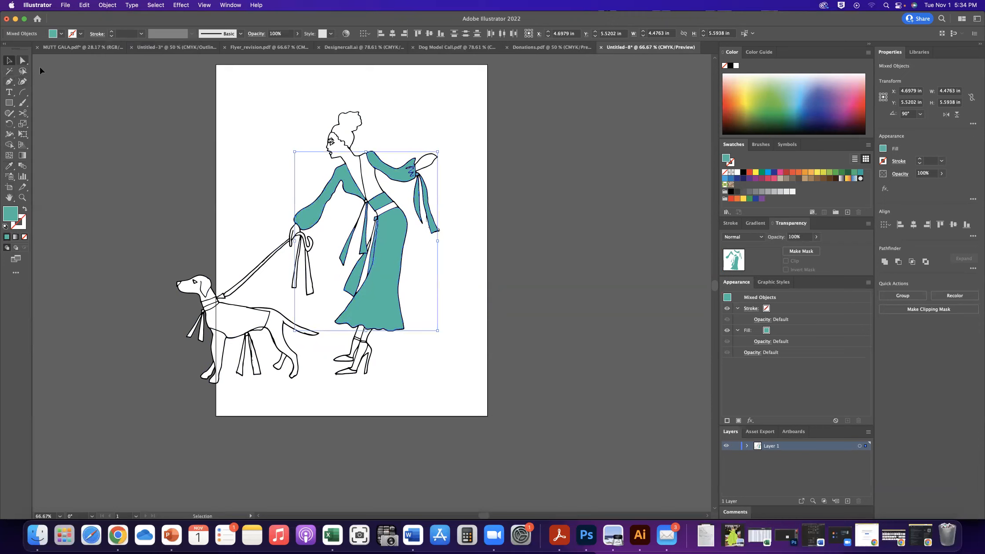
Step: Fill the white bodice panel with the skirt's teal using the Eyedropper
left_click(372, 188)
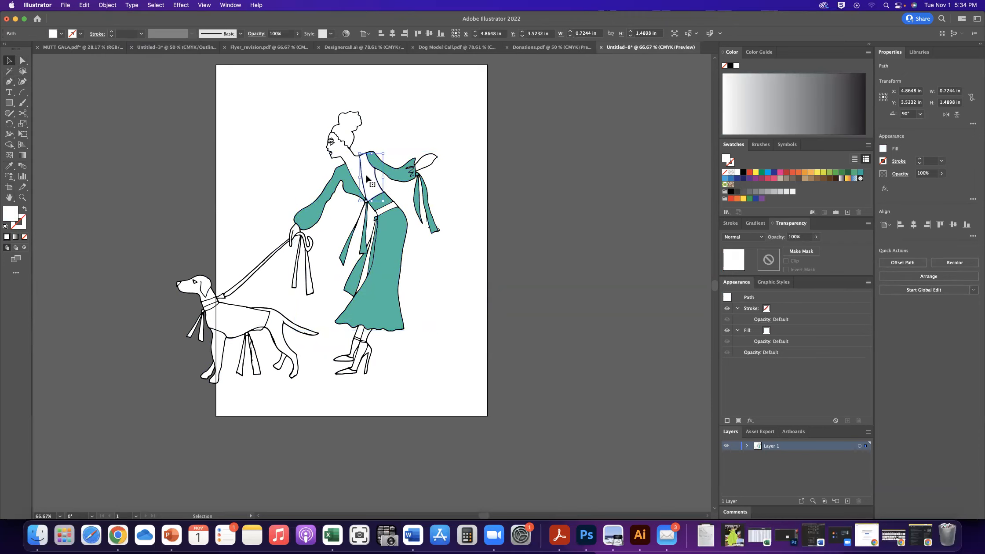
left_click(9, 165)
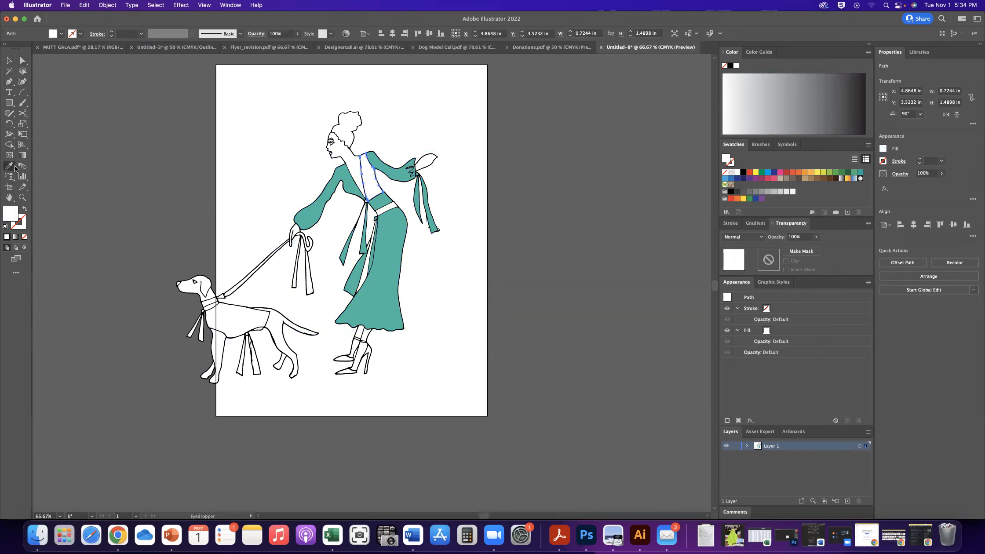
left_click(386, 242)
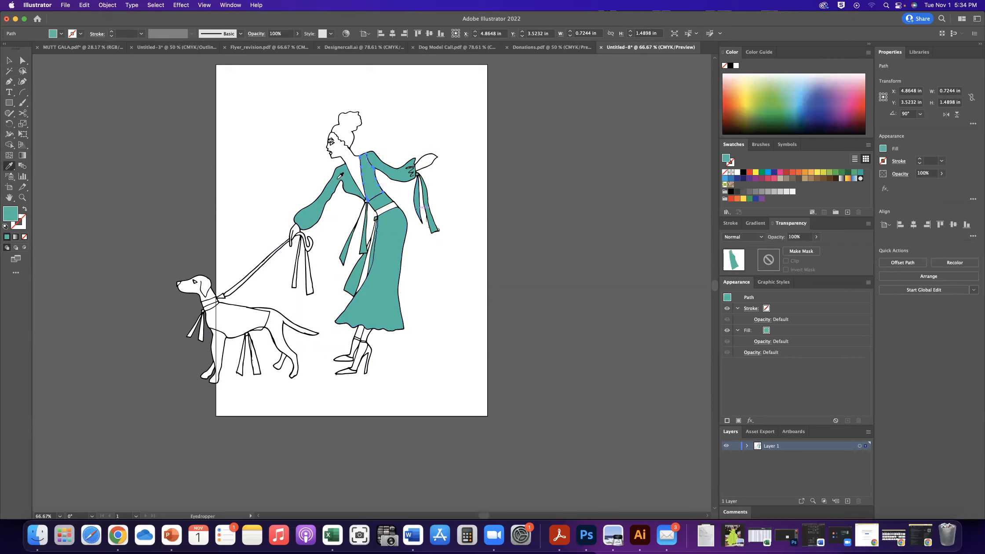
left_click(9, 61)
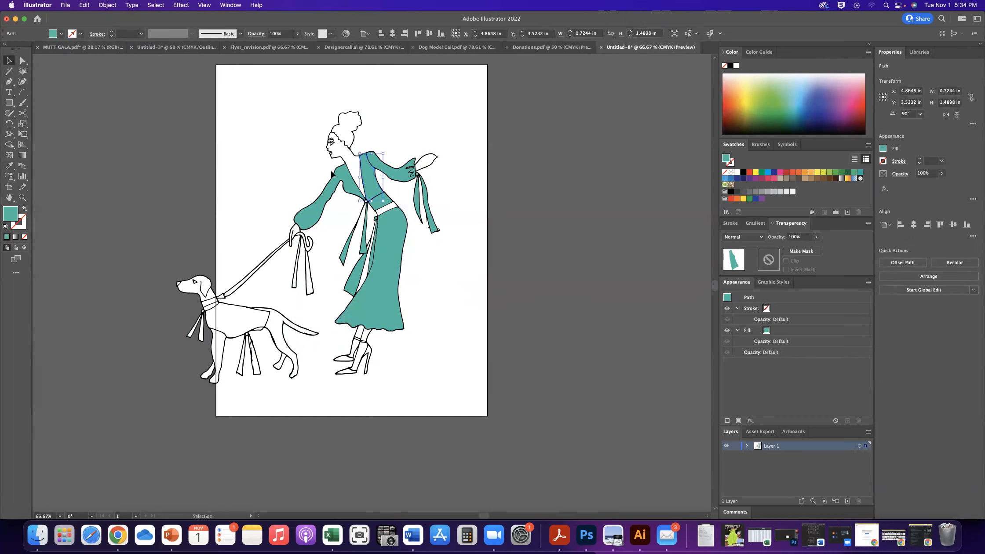
Step: Select the woman's face and chest, midriff, hands and legs and set their fill to tan C69560 in the Color Picker
left_click(384, 213)
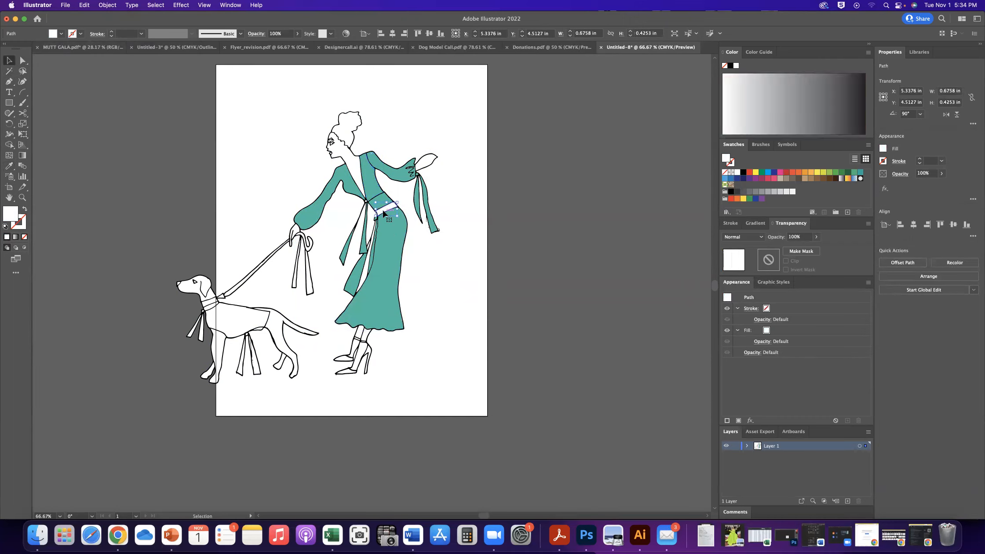
left_click(356, 172, "shift")
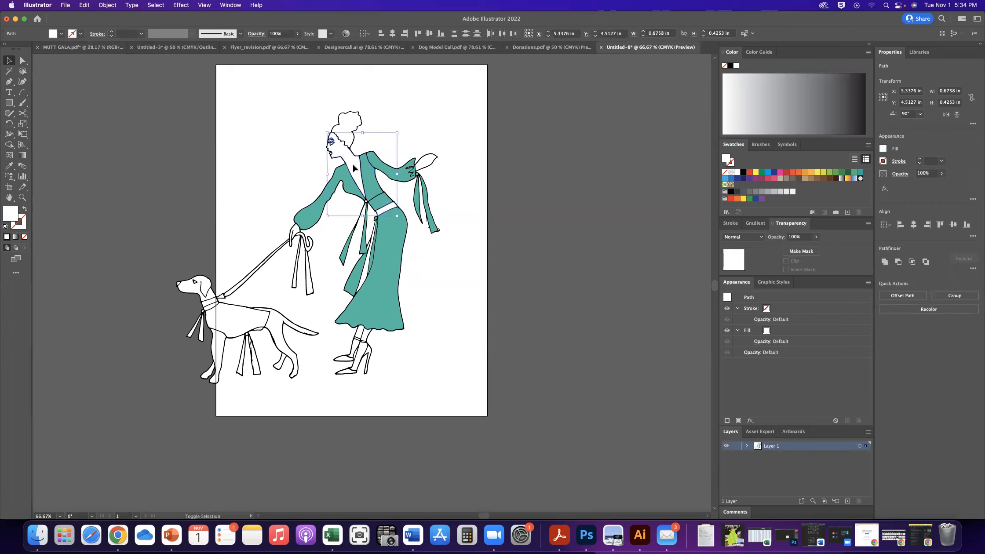
left_click(421, 162, "shift")
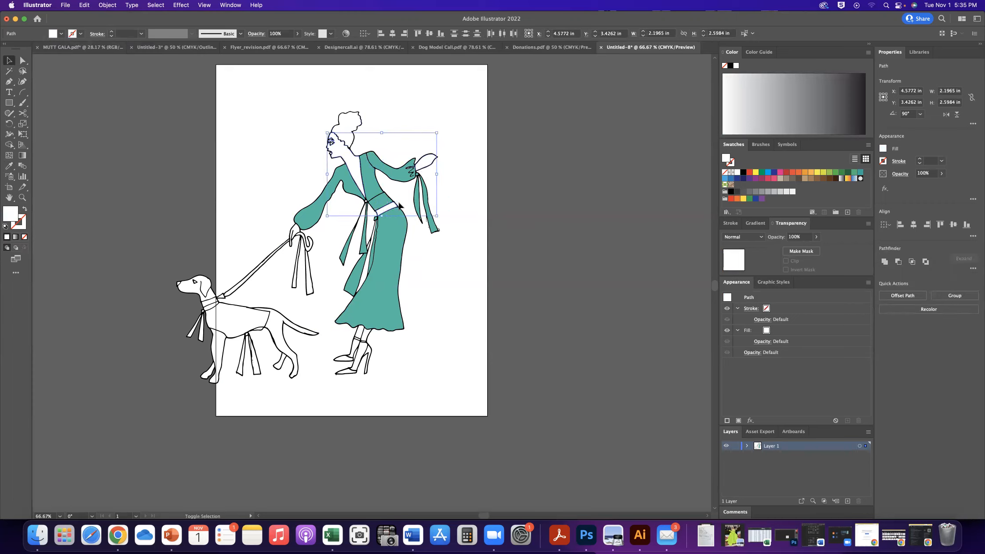
left_click(313, 230, "shift")
left_click(359, 339, "shift")
left_click(359, 350, "shift")
left_click(361, 352, "shift")
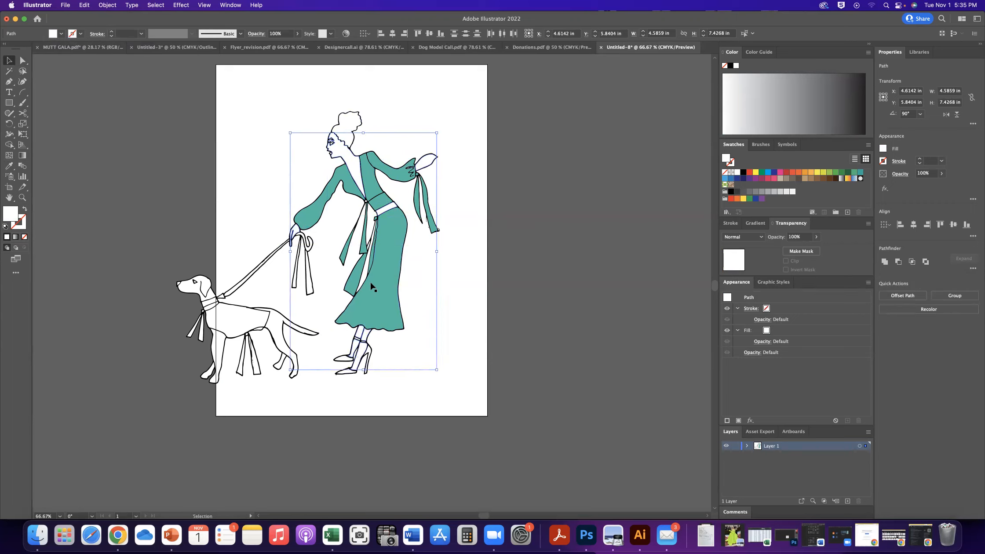
double_click(11, 217)
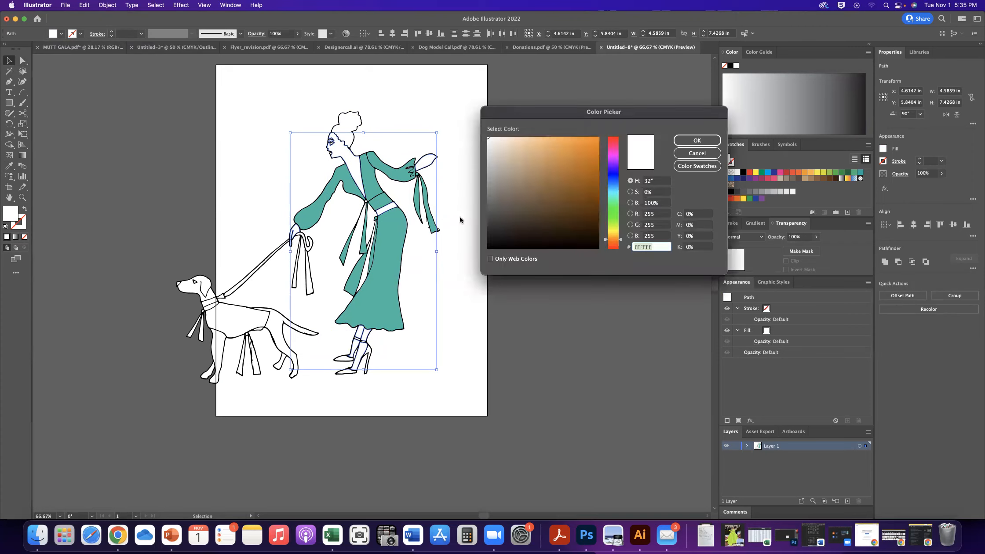
mouse_move(533, 175)
left_mouse_down()
mouse_move(529, 152)
mouse_move(555, 156)
mouse_move(545, 160)
left_mouse_up()
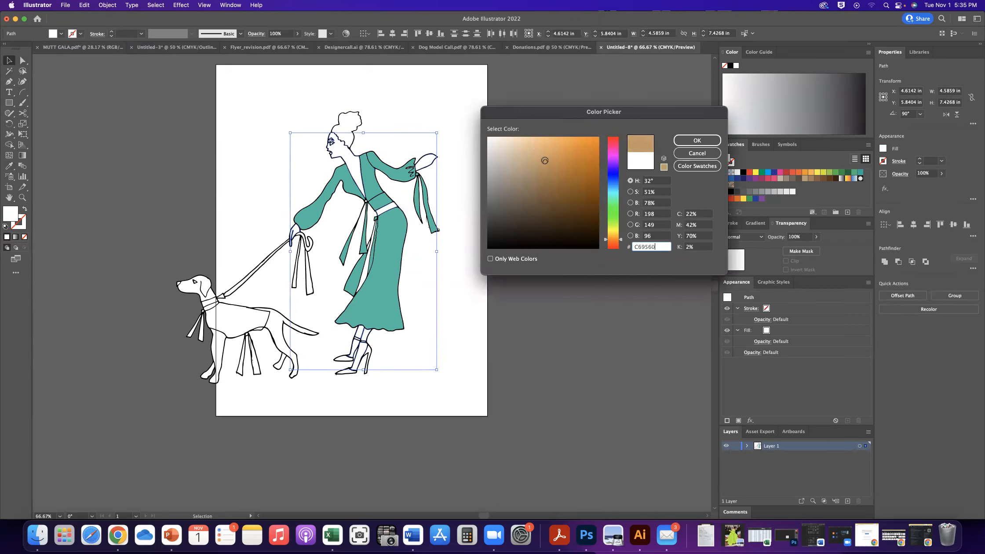
left_click(702, 141)
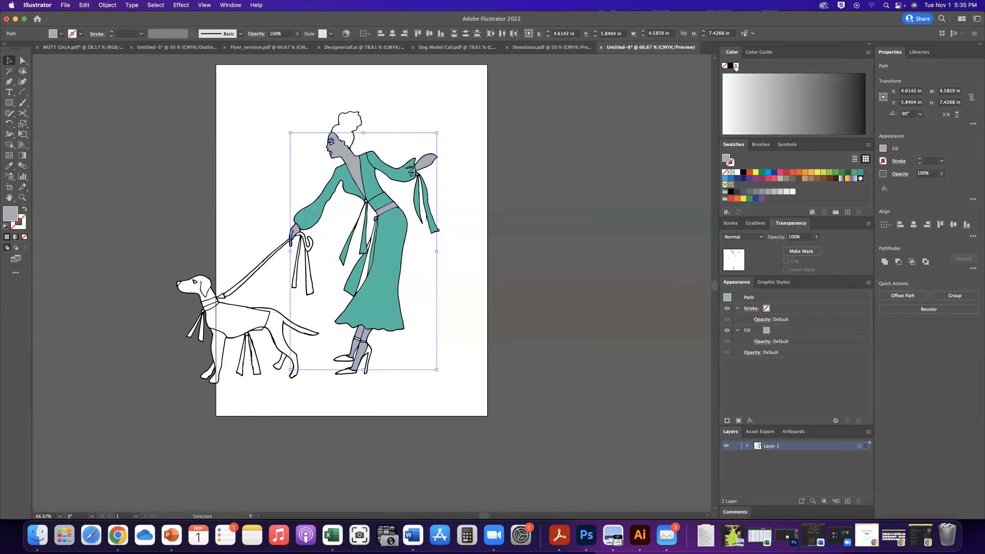
Step: Switch the colour mode of the selected skin shapes from Grayscale to CMYK and deselect them
left_click(868, 46)
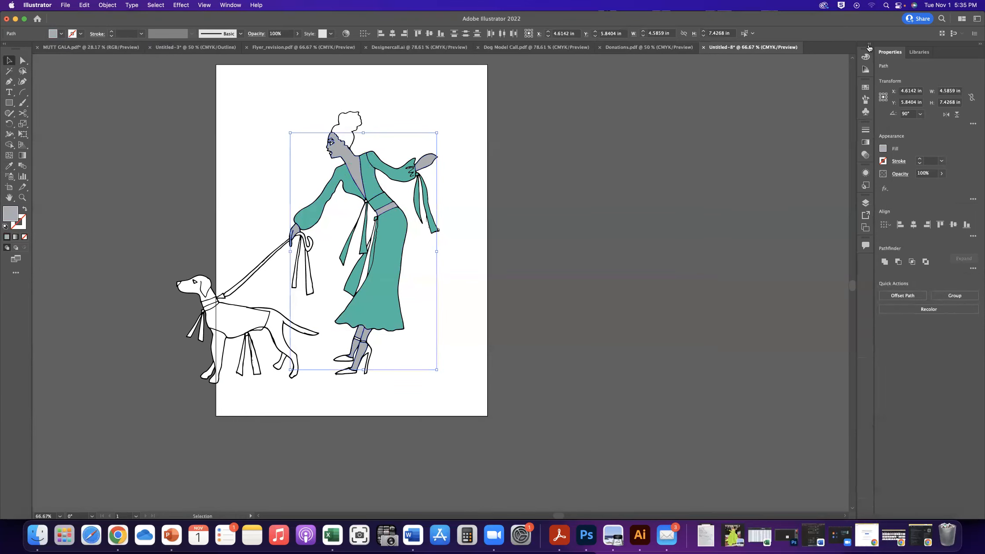
left_click(870, 45)
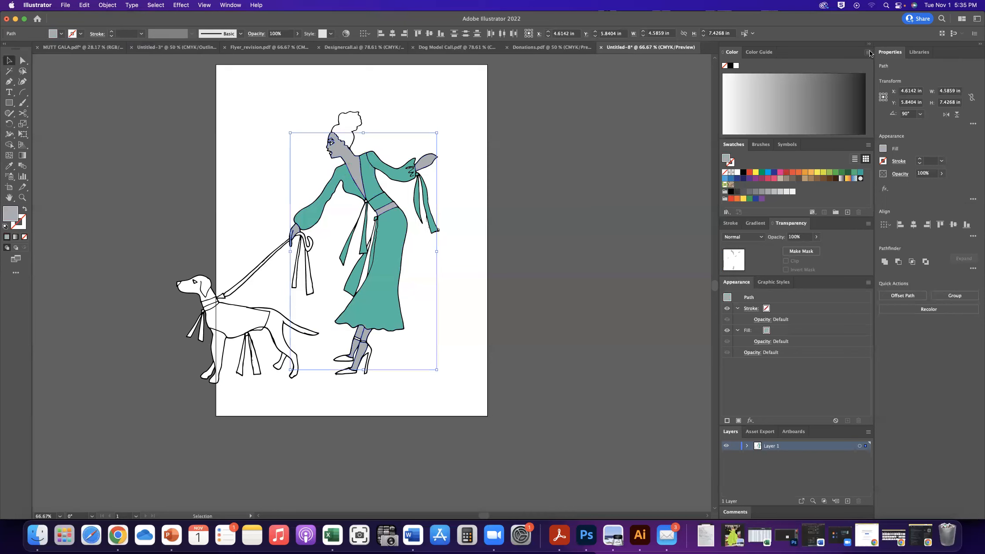
left_click(868, 53)
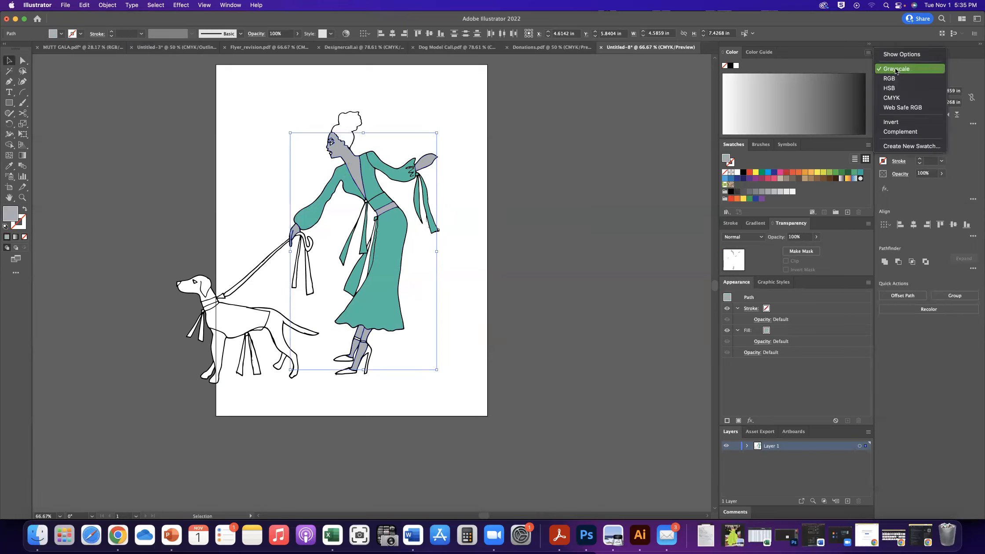
left_click(906, 97)
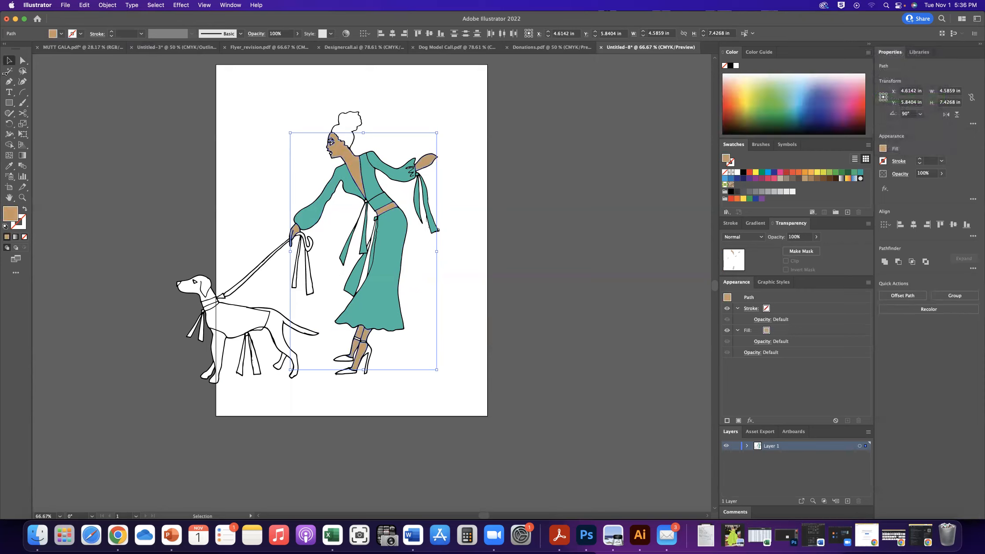
left_click(266, 95)
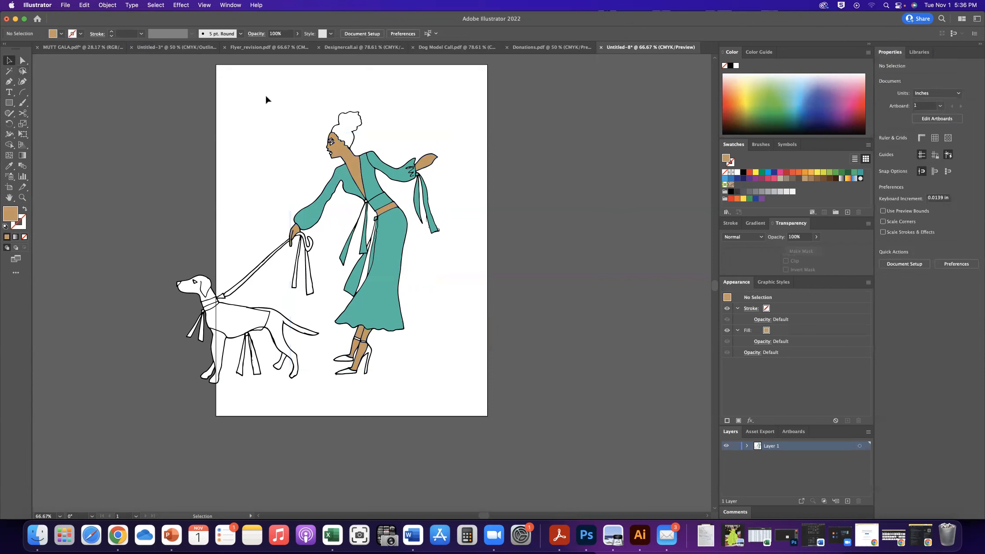
Step: Fill the woman's hair with a dark brown chosen in the Color Picker
left_click(340, 132)
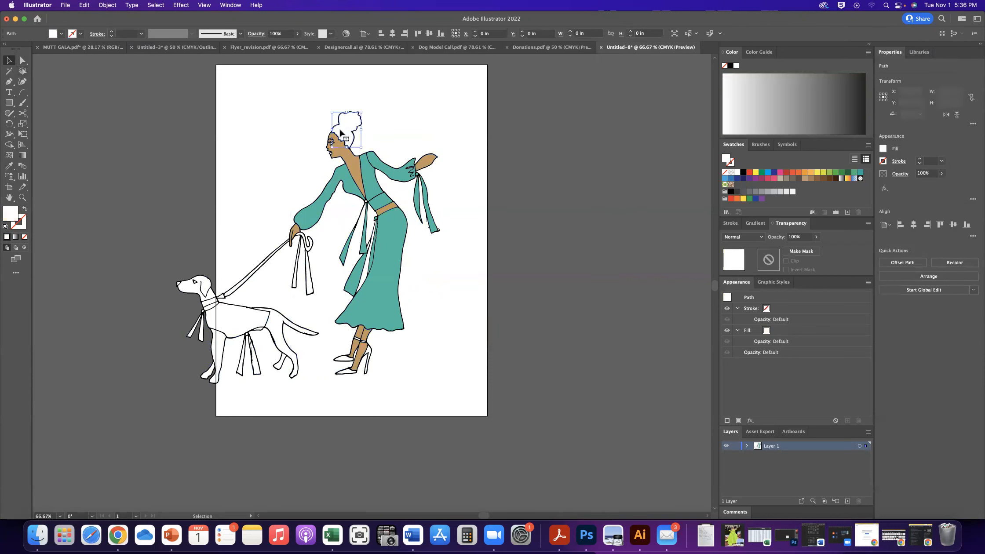
double_click(12, 217)
type("51381C")
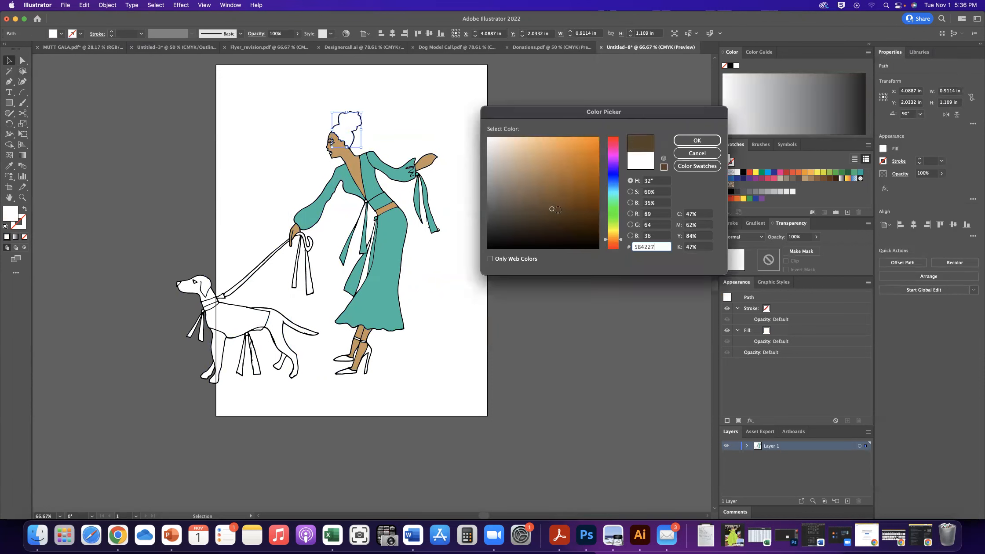
left_click_drag(566, 214, 579, 213)
left_click(706, 141)
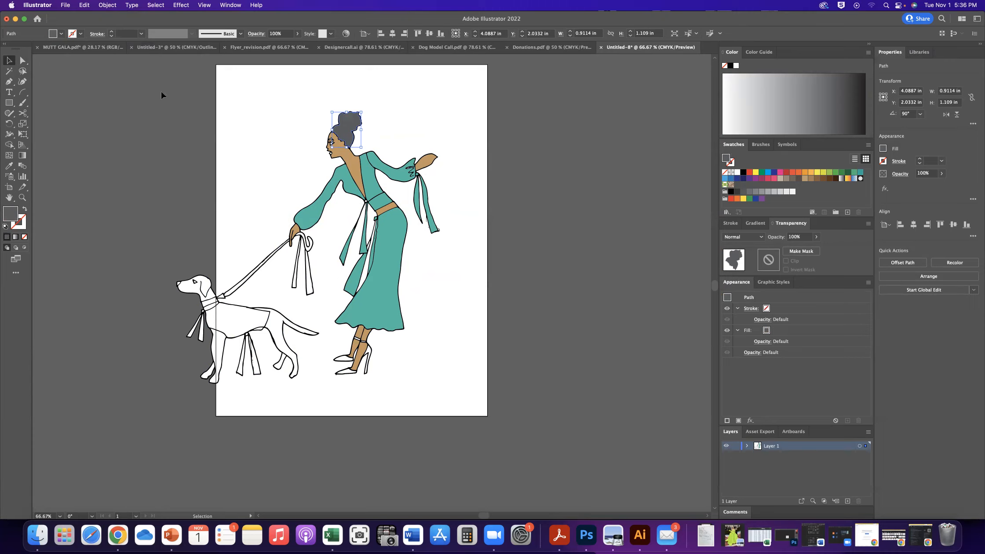
Step: Try to switch the colour mode of all the artwork to CMYK at once, and deselect it
left_click_drag(140, 86, 525, 404)
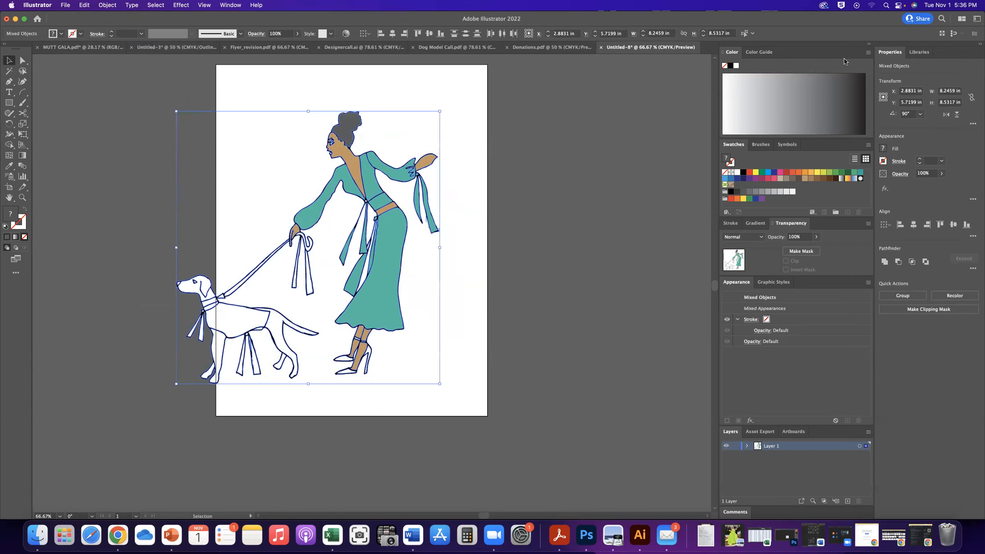
left_click(868, 52)
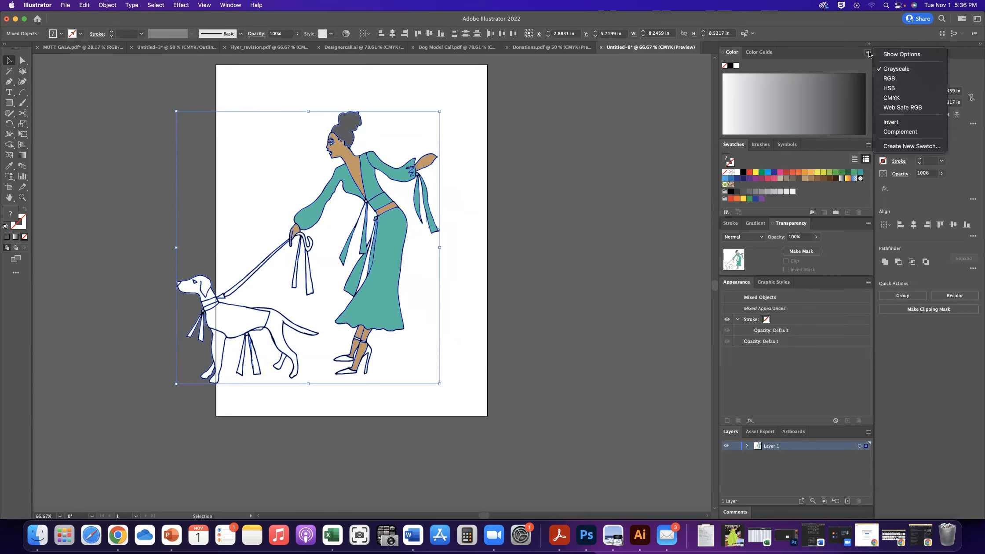
left_click(889, 98)
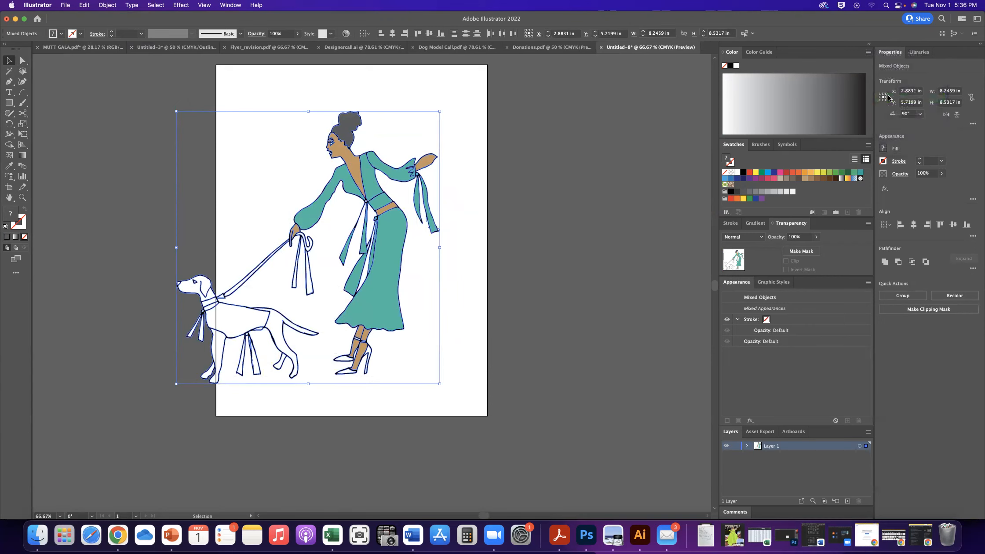
left_click(299, 90)
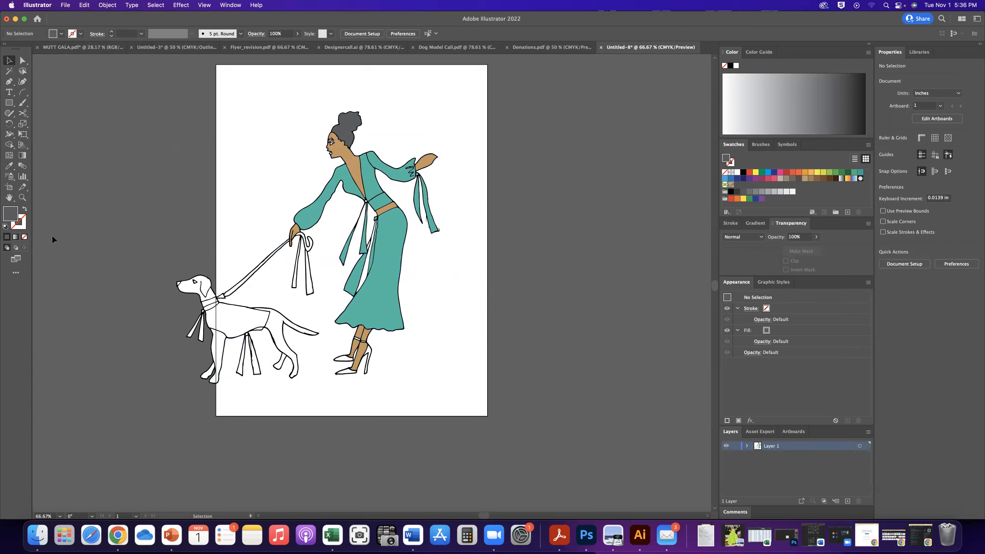
Step: Fill the small waist knot and the thin sliver beside the hanging sash with the skirt's teal using the Eyedropper
left_click(22, 198)
left_click(368, 240)
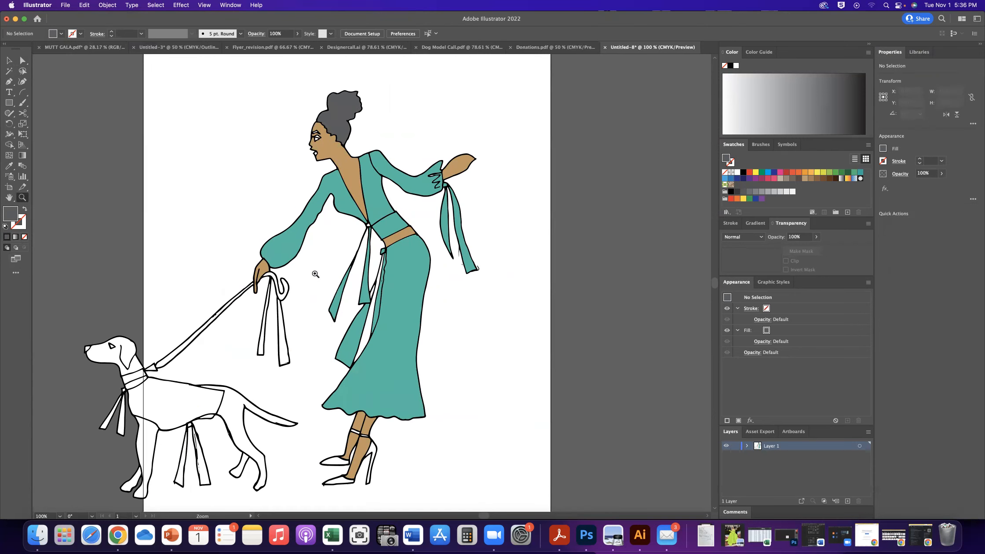
left_click(9, 60)
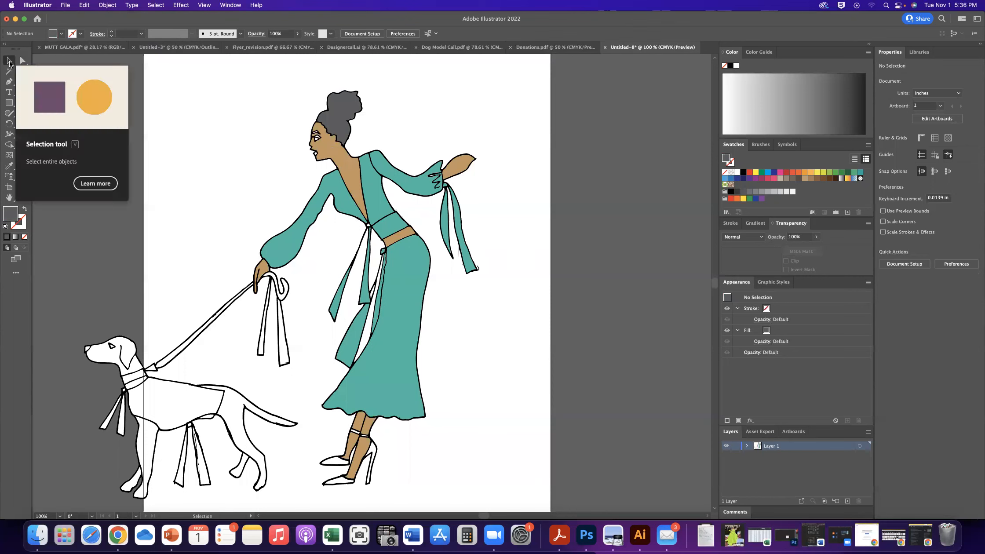
left_click(370, 227)
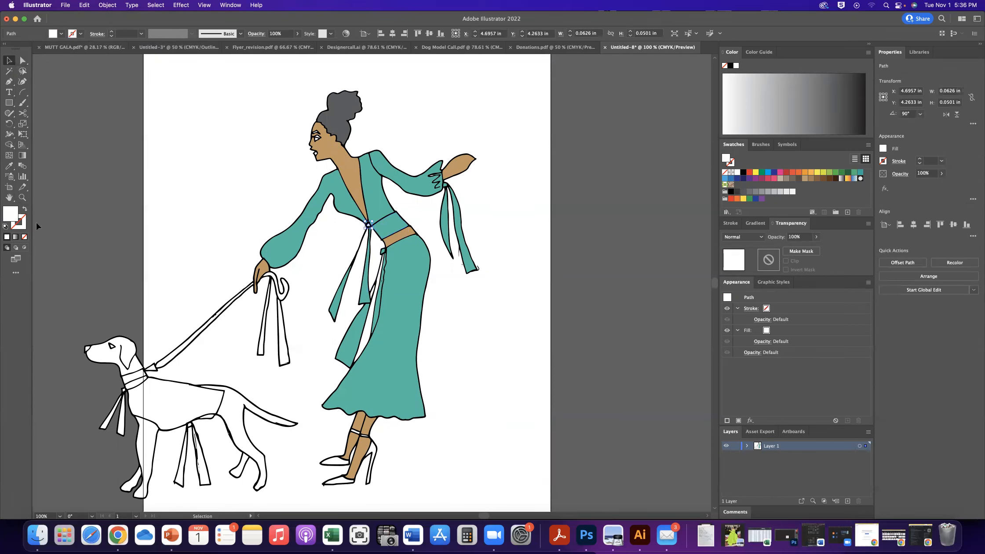
left_click(374, 292, "shift")
left_click(9, 167)
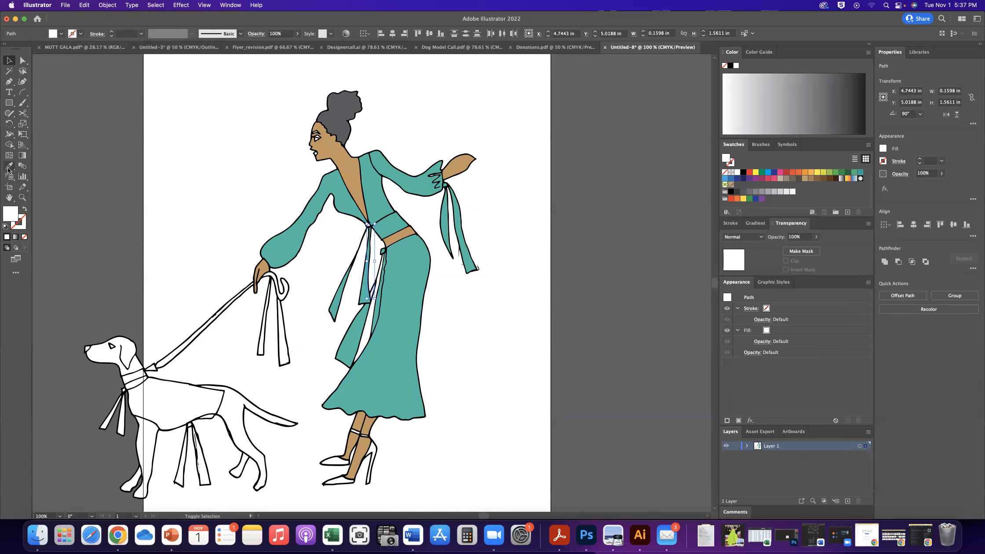
left_click(396, 286)
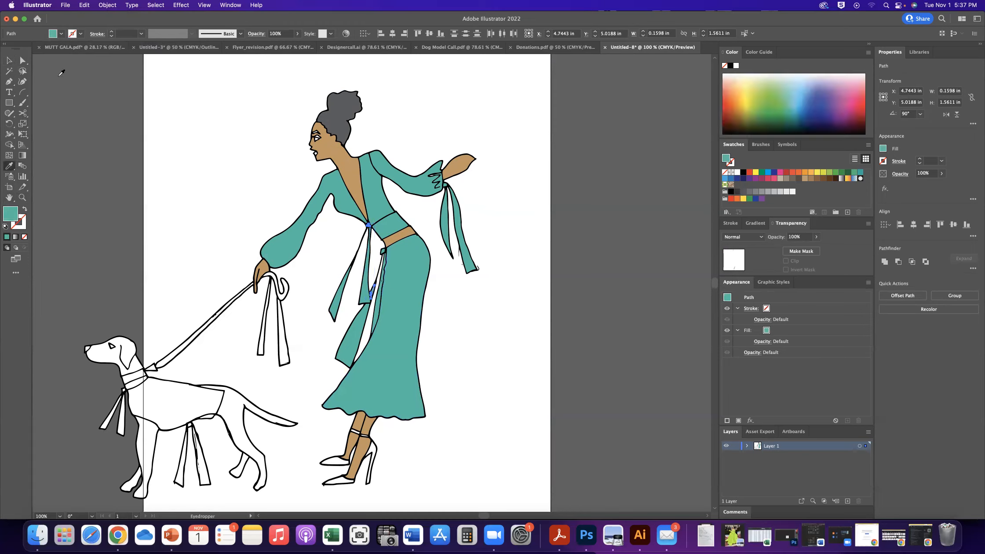
left_click(9, 61)
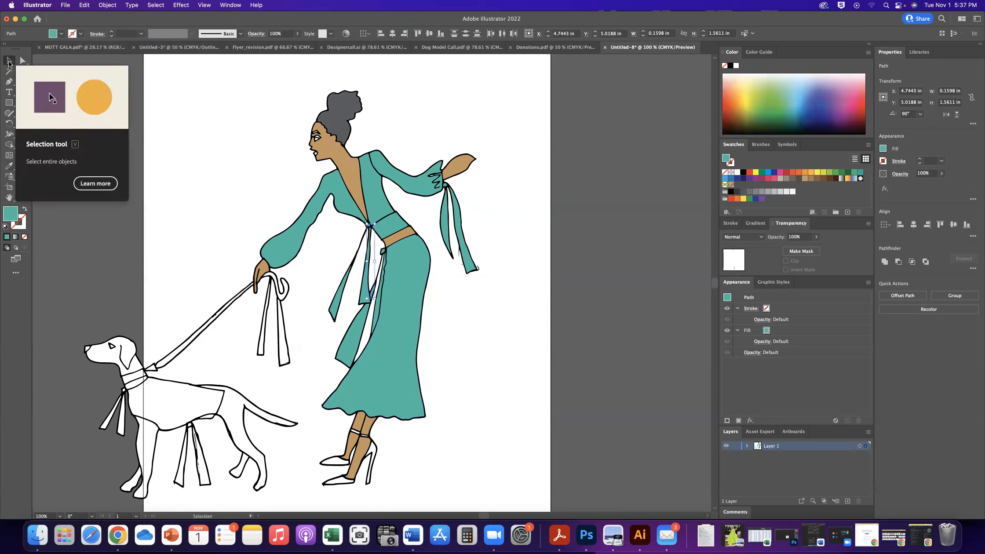
Step: Fill the dog's coat and the ribbons hanging from its collar and belly with the skirt's teal using the Eyedropper
left_click(196, 105)
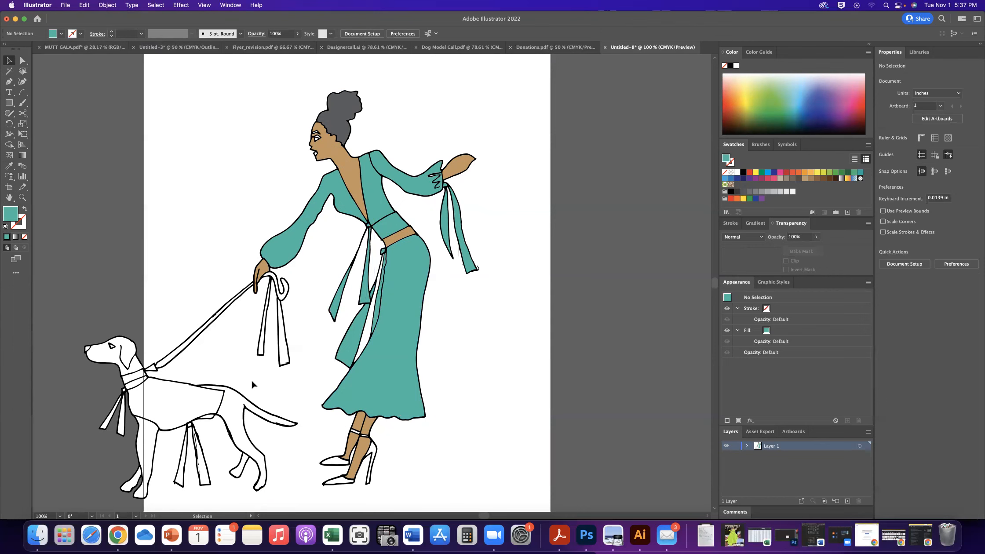
left_click(197, 407)
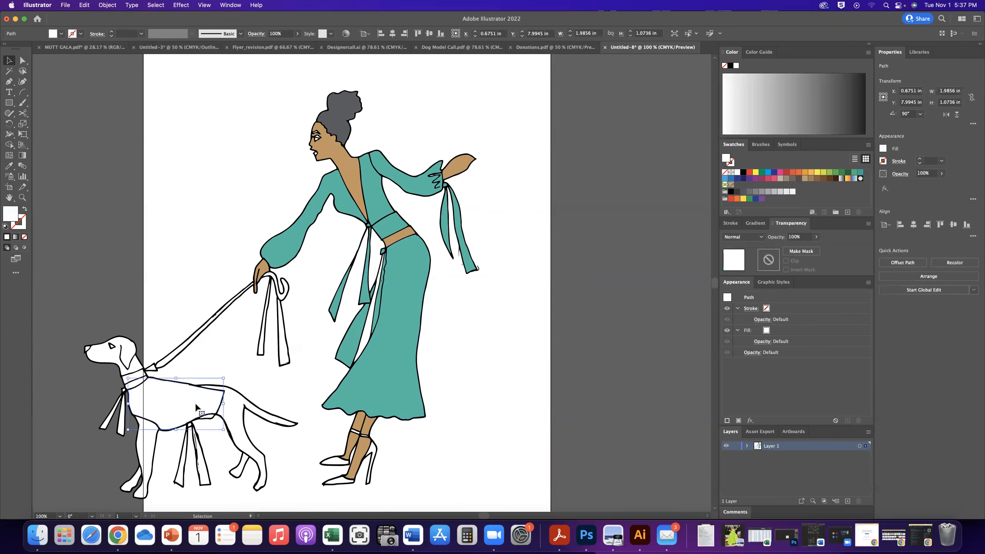
left_click(203, 471, "shift")
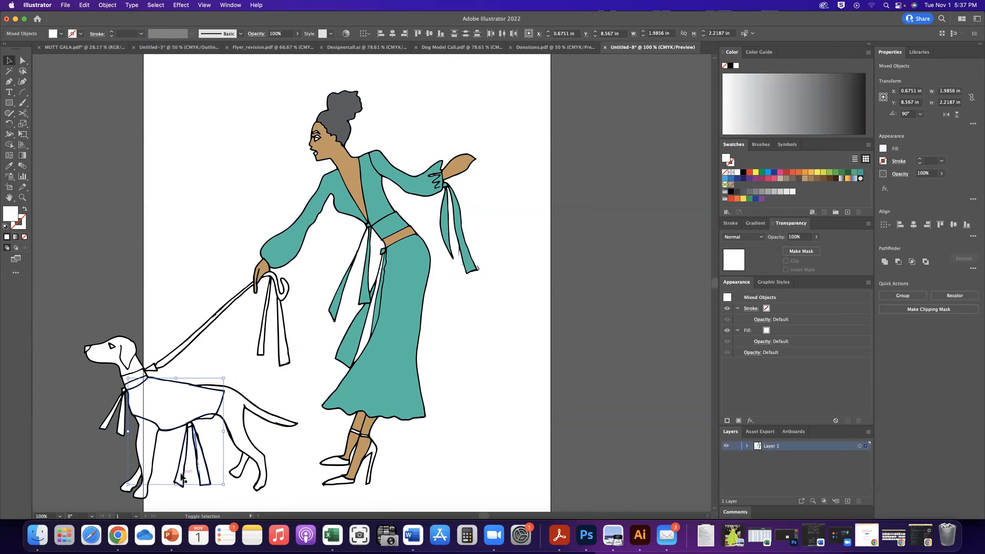
left_click(121, 432, "shift")
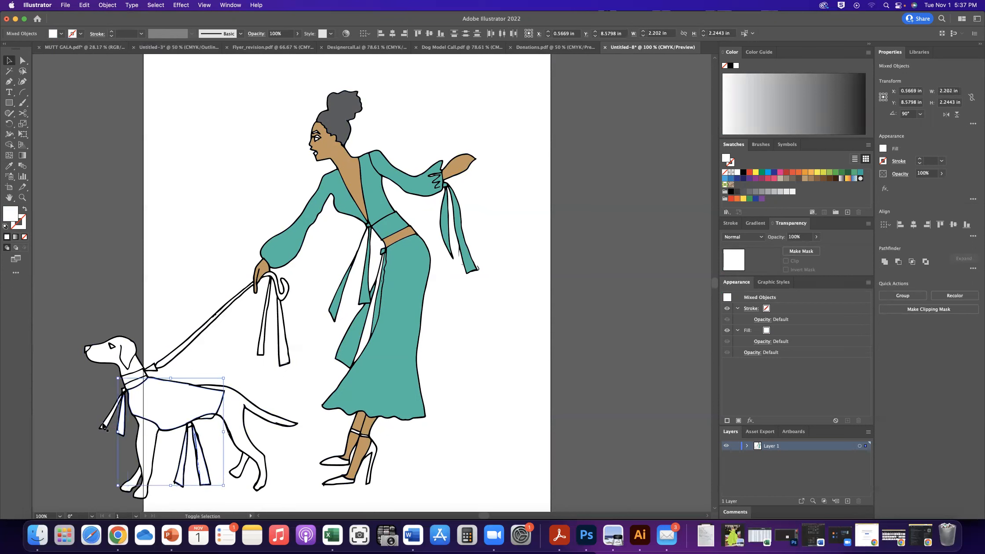
left_click(106, 426, "shift")
left_click(10, 167)
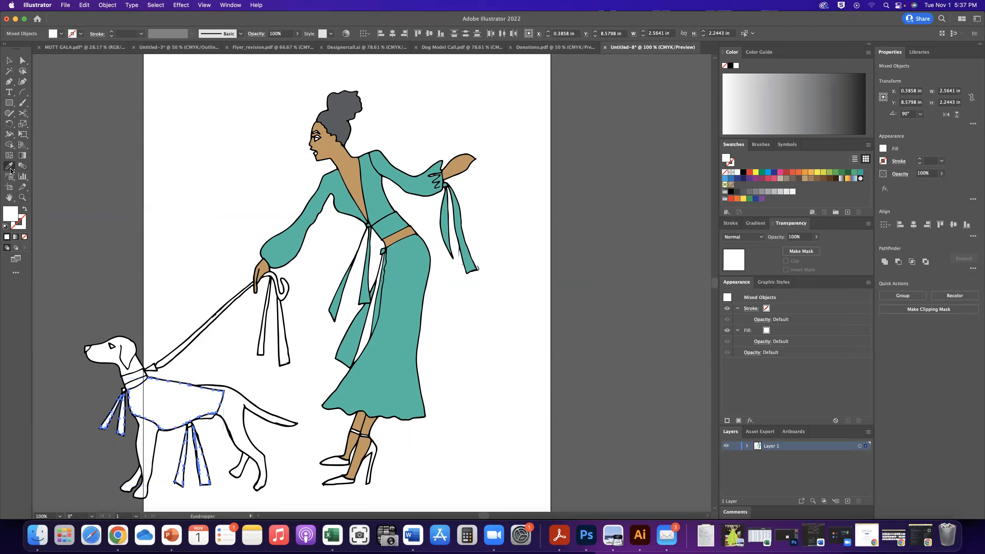
left_click(414, 300)
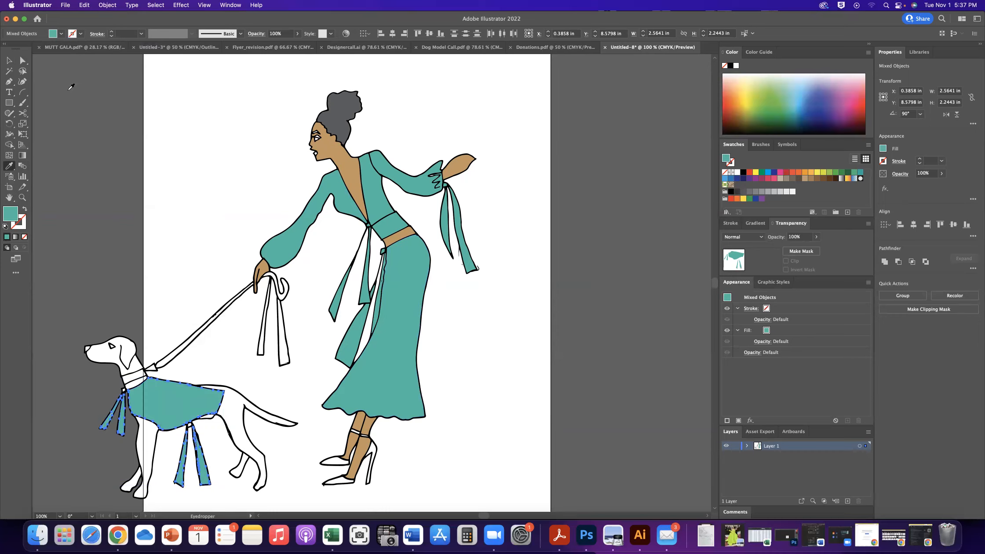
left_click(9, 61)
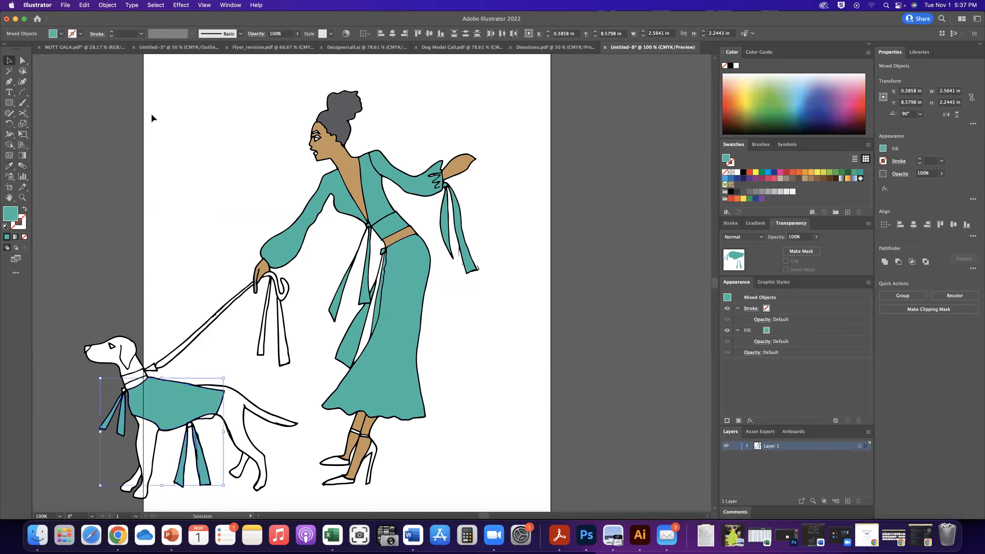
Step: Fill the dog's collar, the leash and its curled end with burgundy 841346 chosen in the Color Picker
left_click(140, 375)
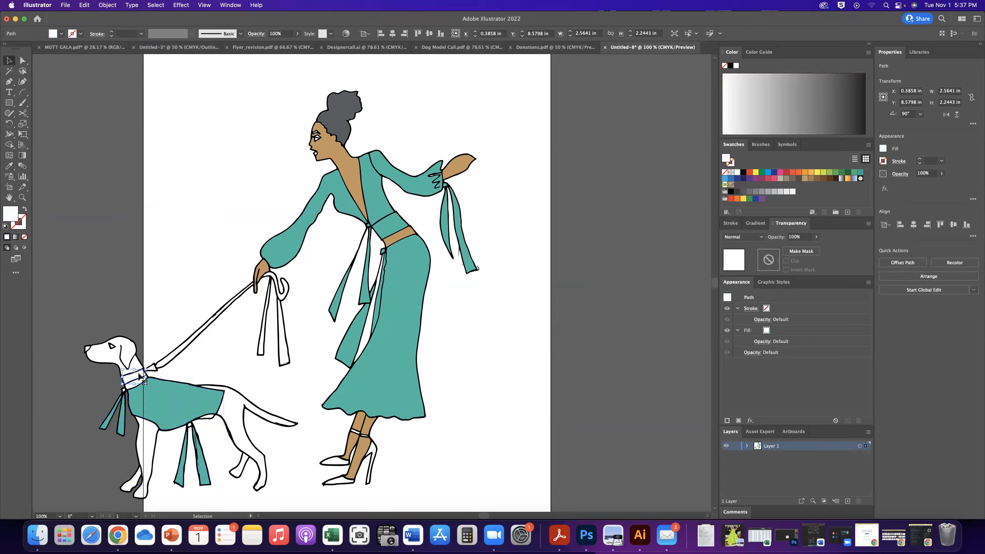
left_click(173, 358)
left_click(284, 345, "shift")
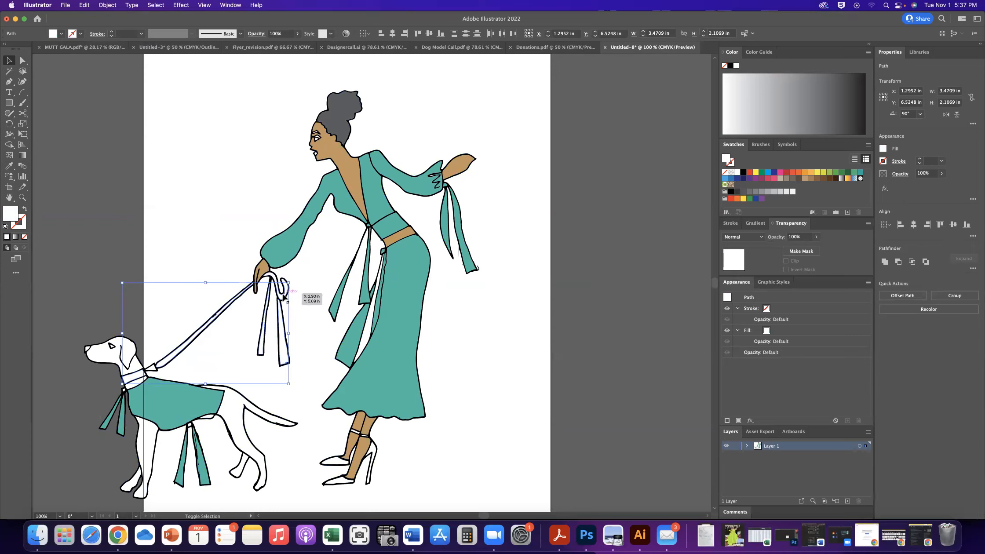
left_click(281, 337, "shift")
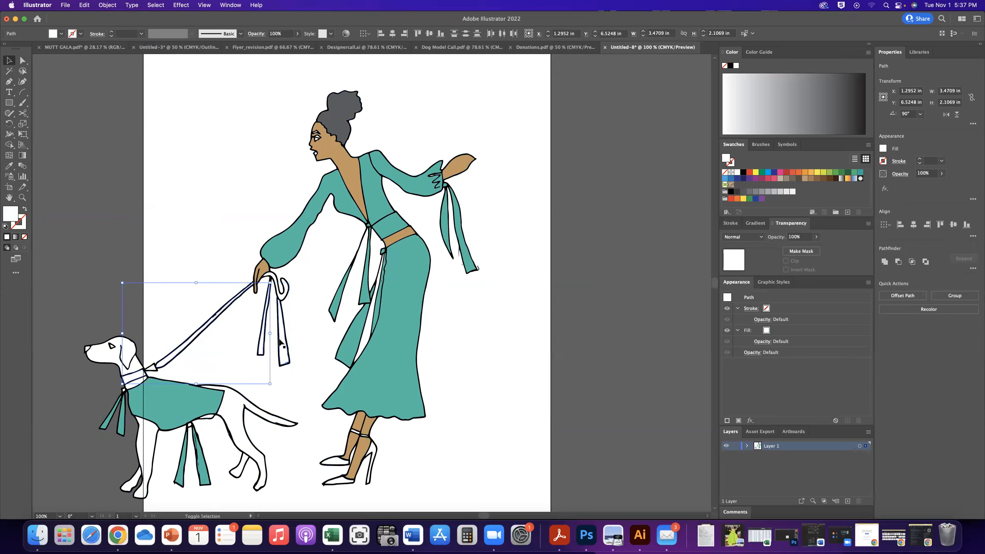
left_click(263, 340, "shift")
left_click(287, 299, "shift")
double_click(12, 215)
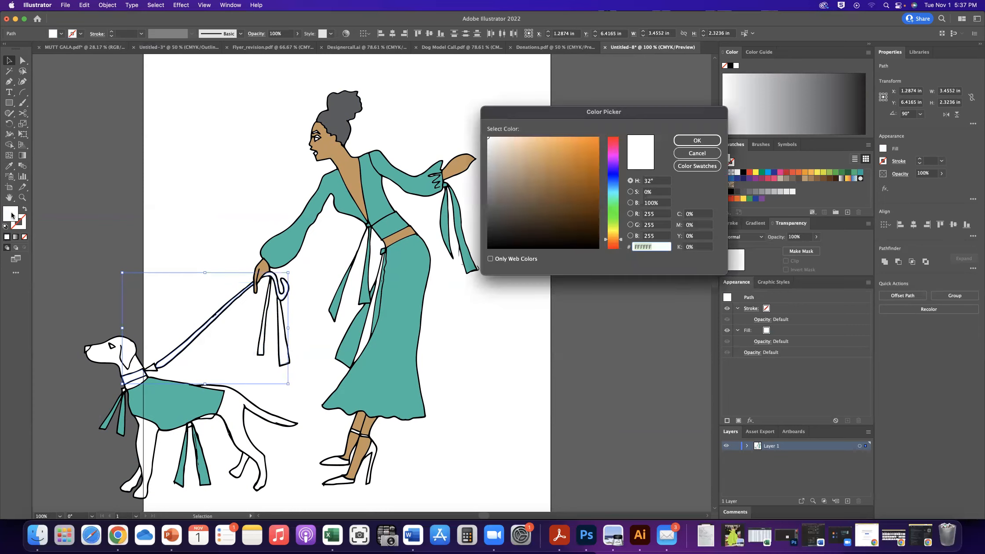
left_click_drag(616, 164, 589, 184)
left_click(583, 154)
left_click(588, 162)
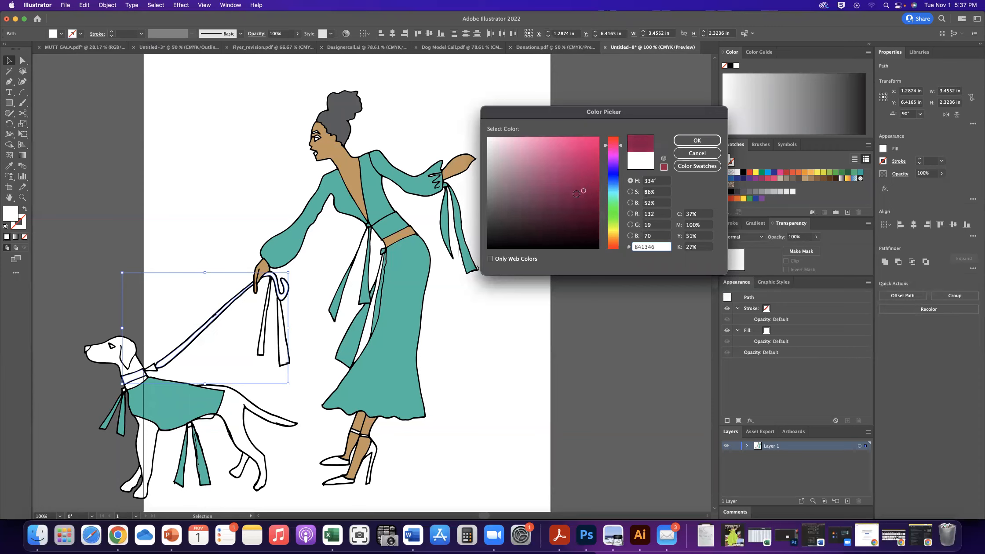
left_click(697, 141)
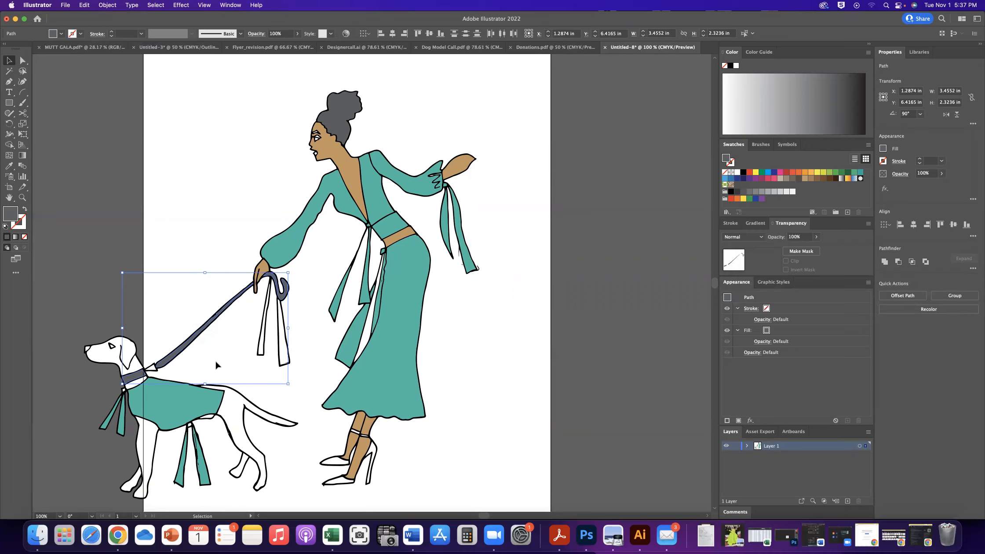
Step: Switch the colour mode of the selected collar and leash shapes from Grayscale to CMYK and deselect them
left_click(868, 52)
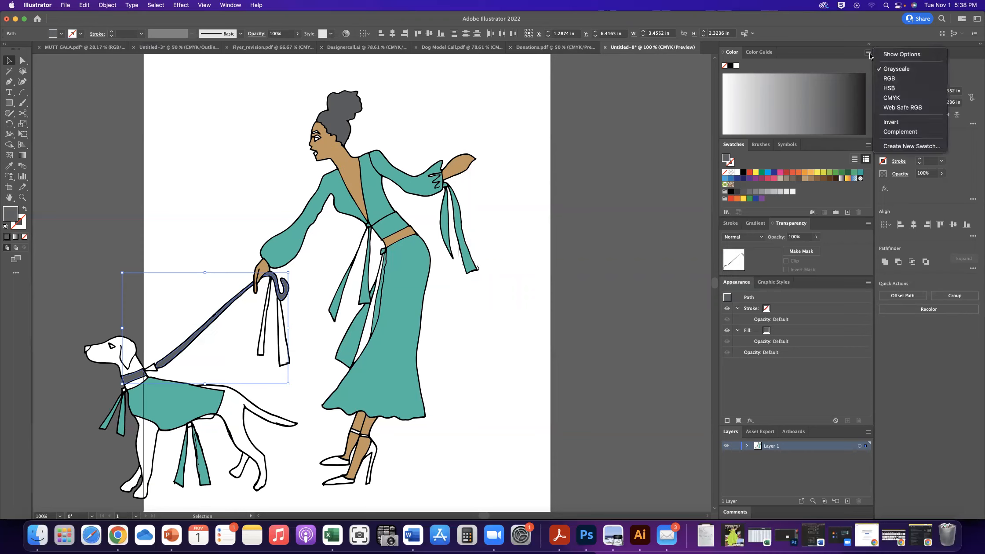
left_click(892, 97)
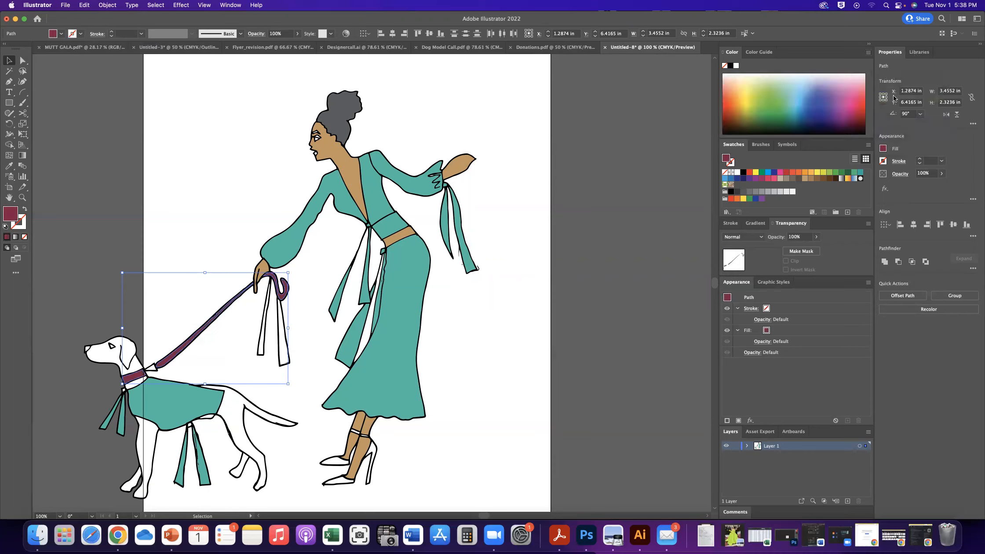
left_click(161, 87)
Step: Fill the two ribbons hanging from the leash handle with the skirt's teal using the Eyedropper, and deselect them
left_click(284, 347)
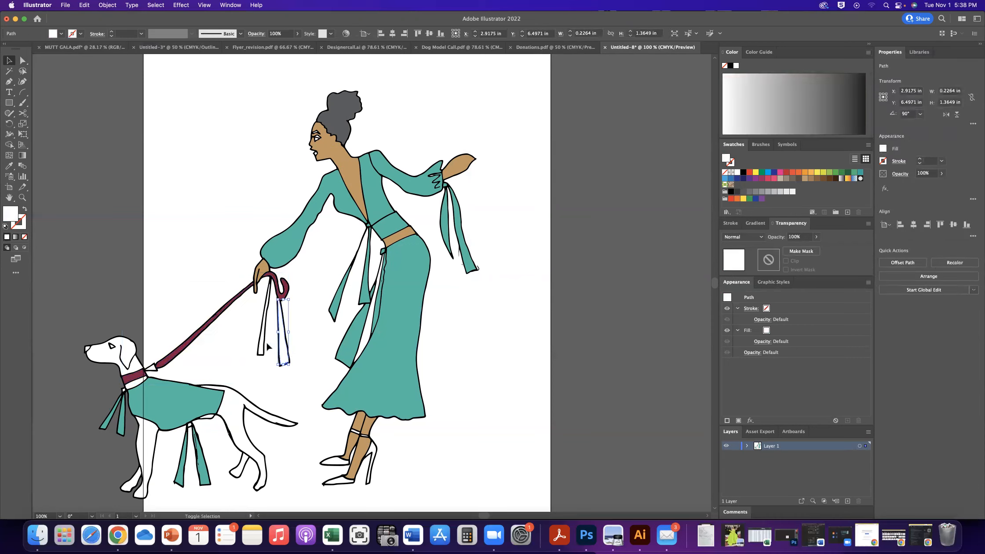
left_click(265, 347, "shift")
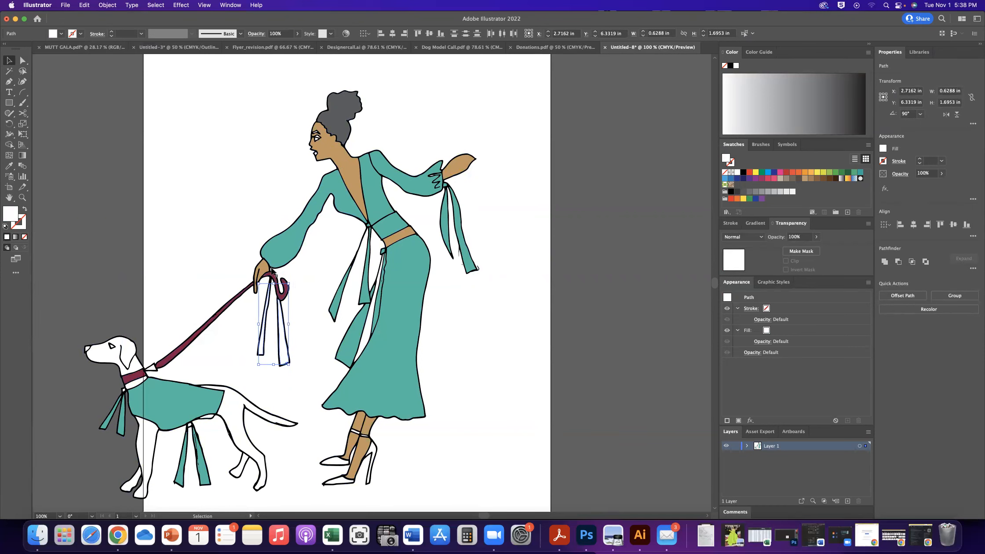
left_click(8, 165)
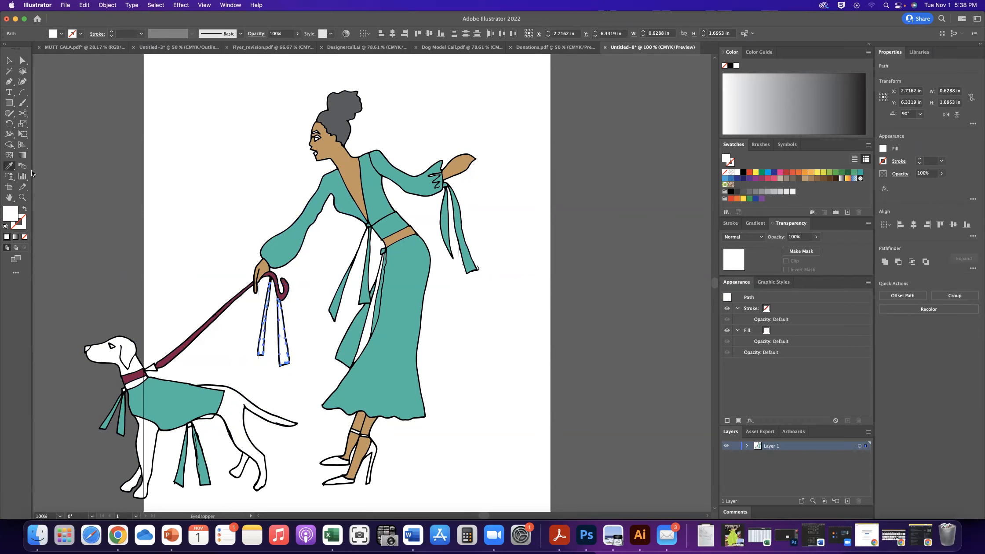
left_click(403, 349)
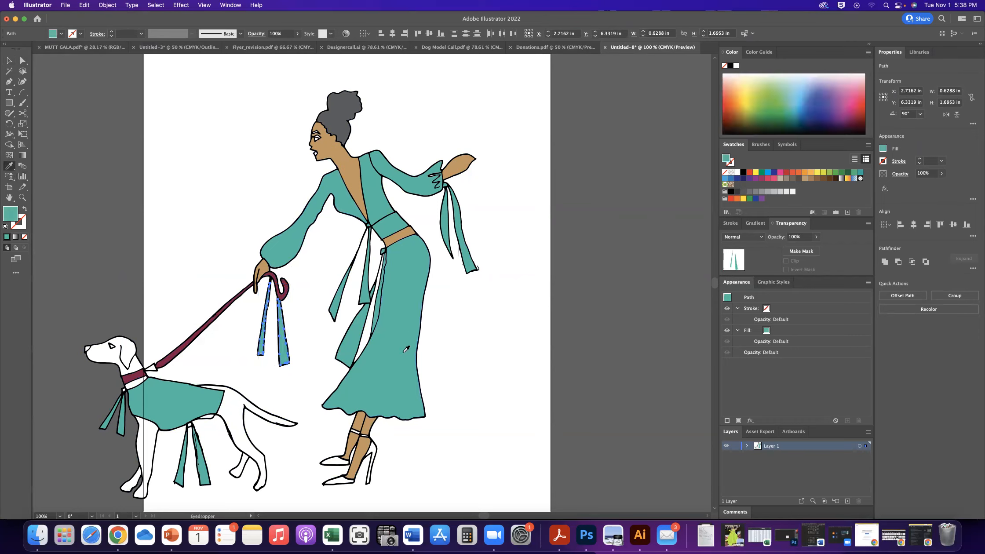
left_click(9, 60)
left_click(276, 176)
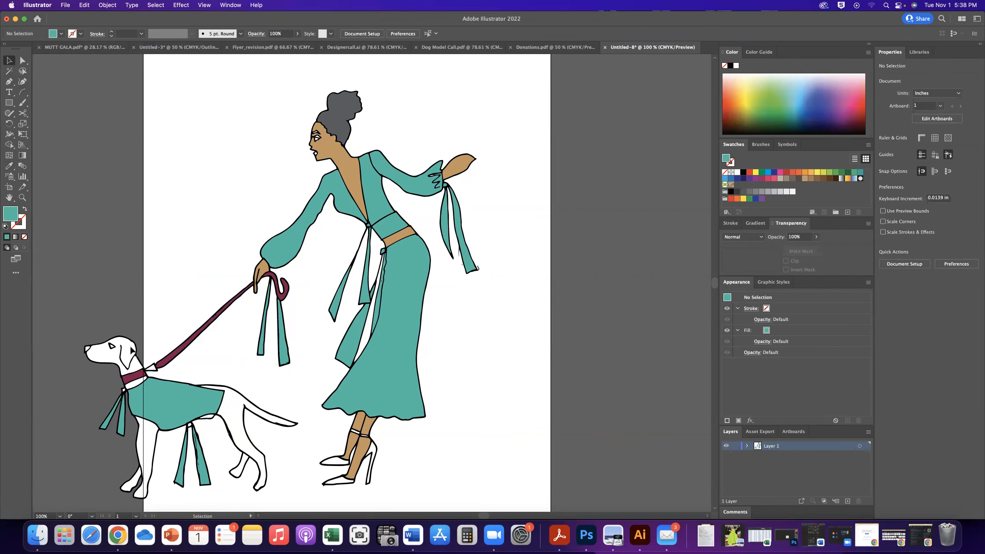
Step: Fill the dog's nose with dark brown 564B3F and switch its colour mode from Grayscale to CMYK
left_click(87, 349)
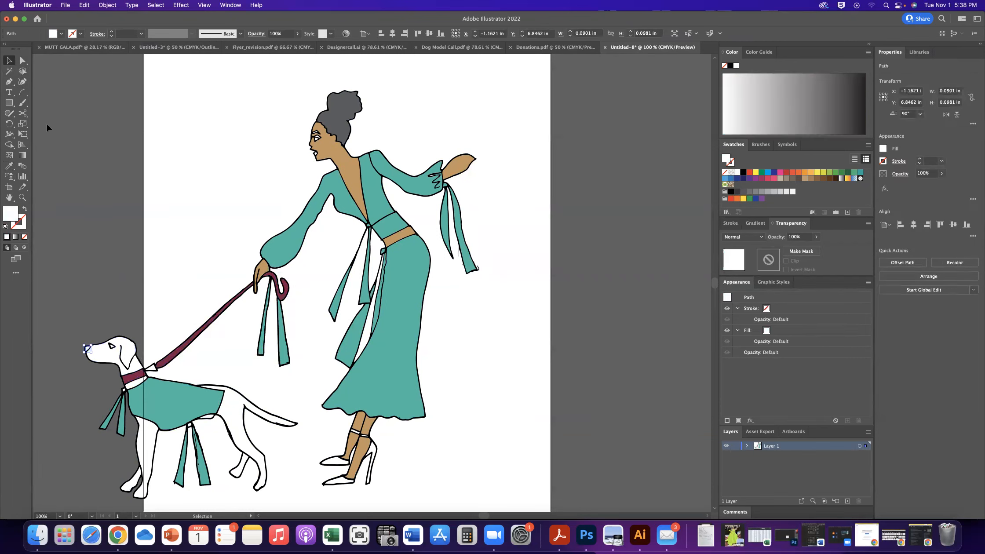
double_click(9, 215)
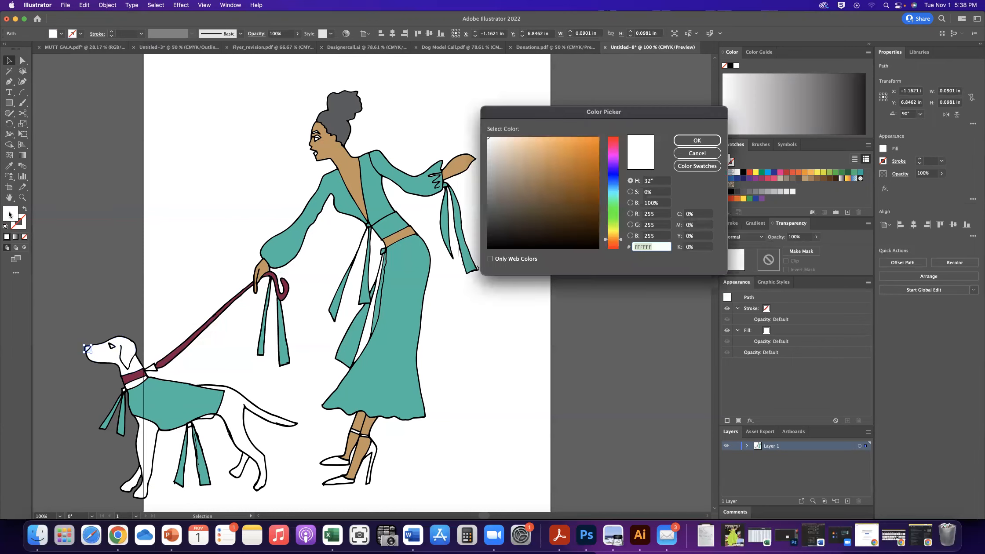
type("564B3F")
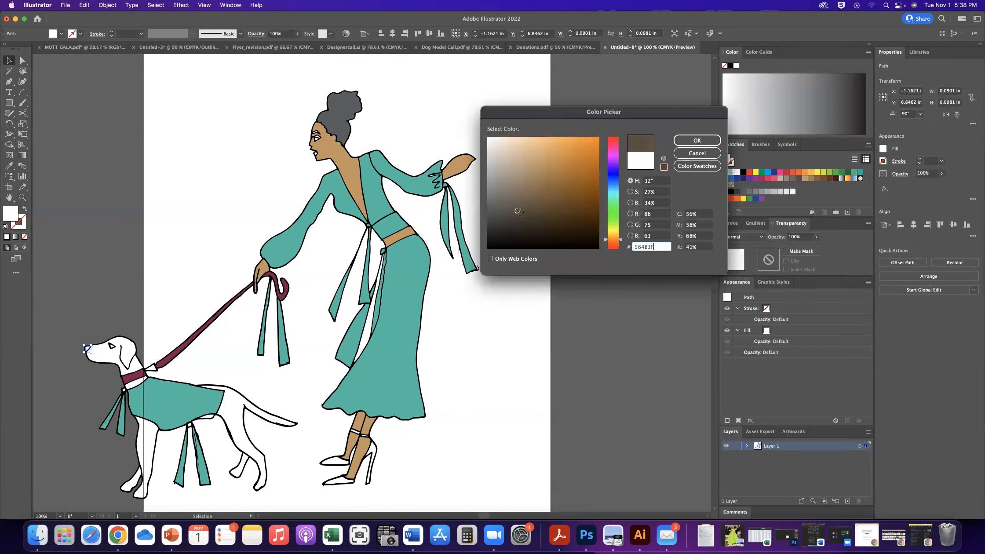
left_click(686, 141)
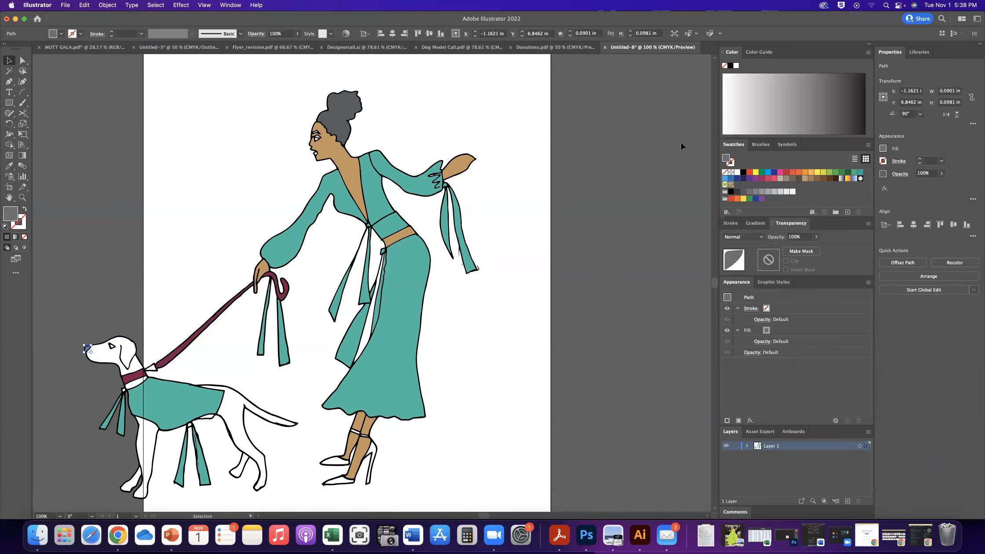
left_click(868, 52)
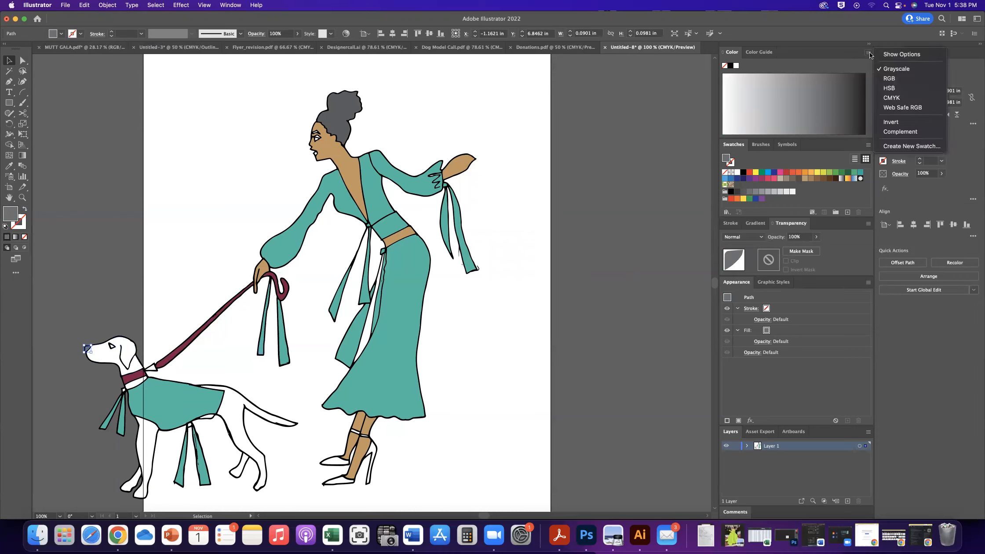
left_click(894, 97)
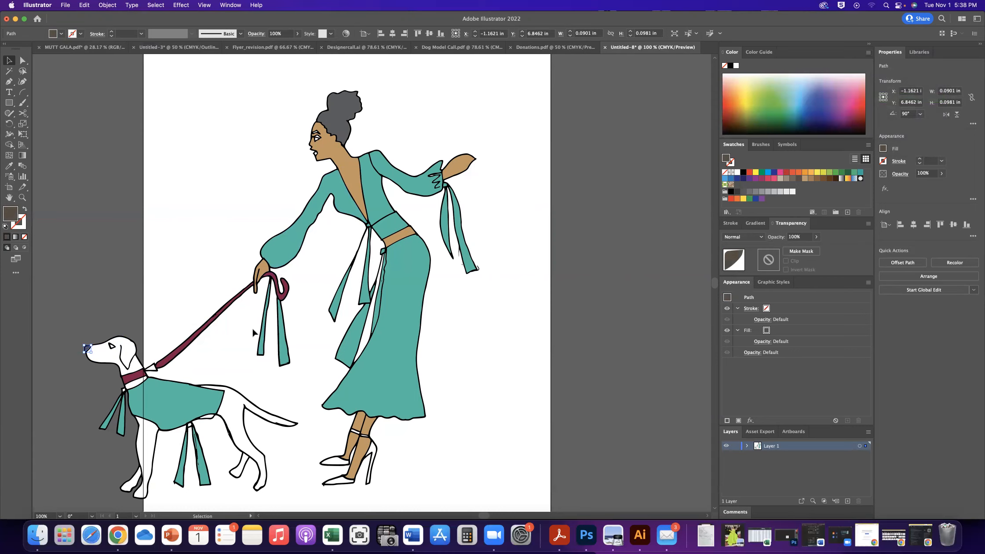
Step: Fill the small triangular clasp between the collar and leash with tan CC9B66 chosen in the Color Picker
left_click(151, 367)
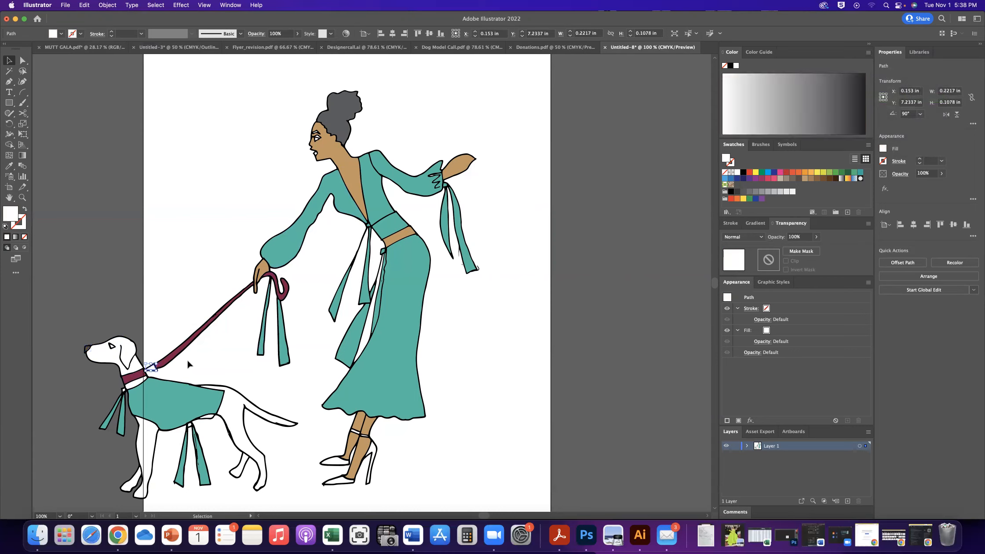
double_click(15, 211)
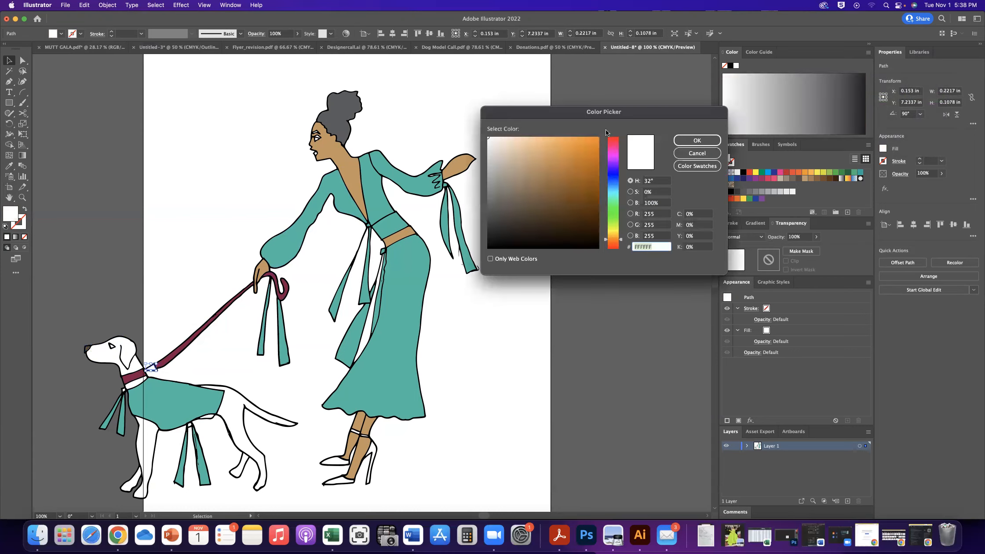
left_click(543, 158)
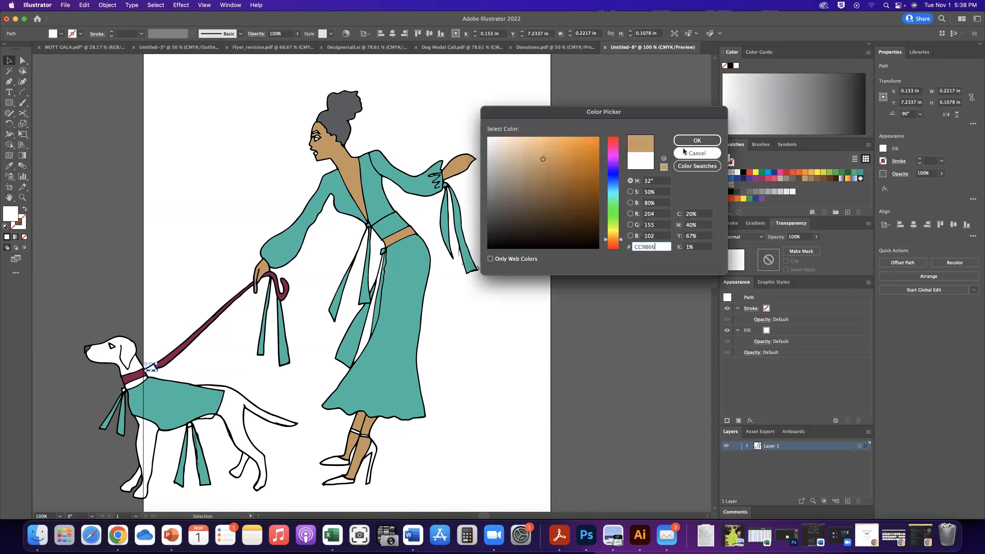
left_click(691, 140)
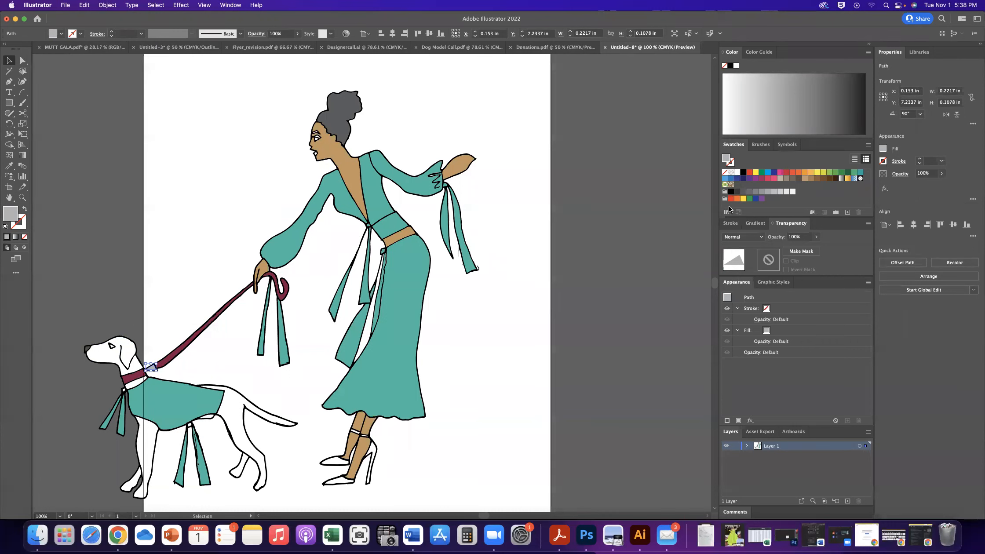
Step: Fill the leash clasp with a white-to-black linear gradient that has a yellow-orange swatch stop added at about 47.8%
left_click(756, 224)
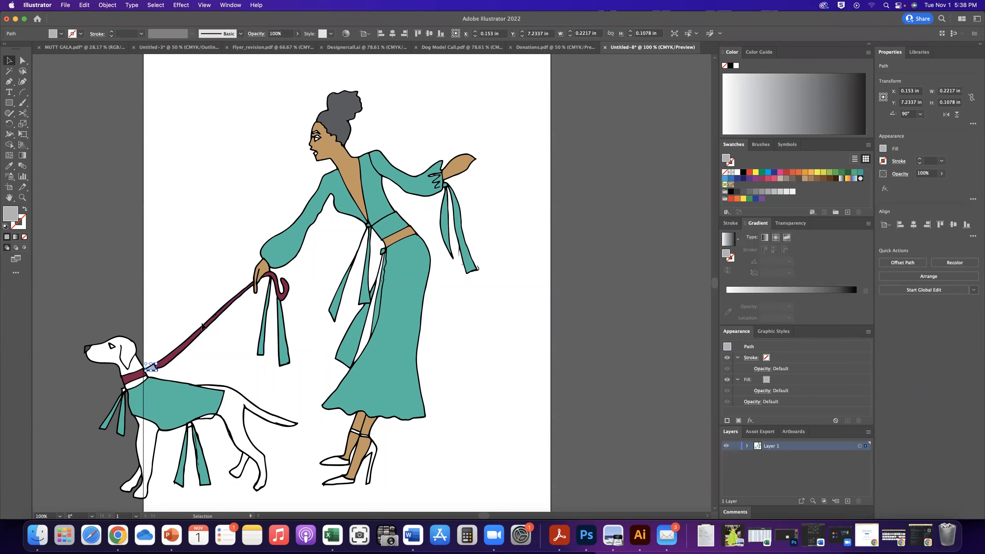
left_click(22, 197)
left_click_drag(137, 370, 311, 383)
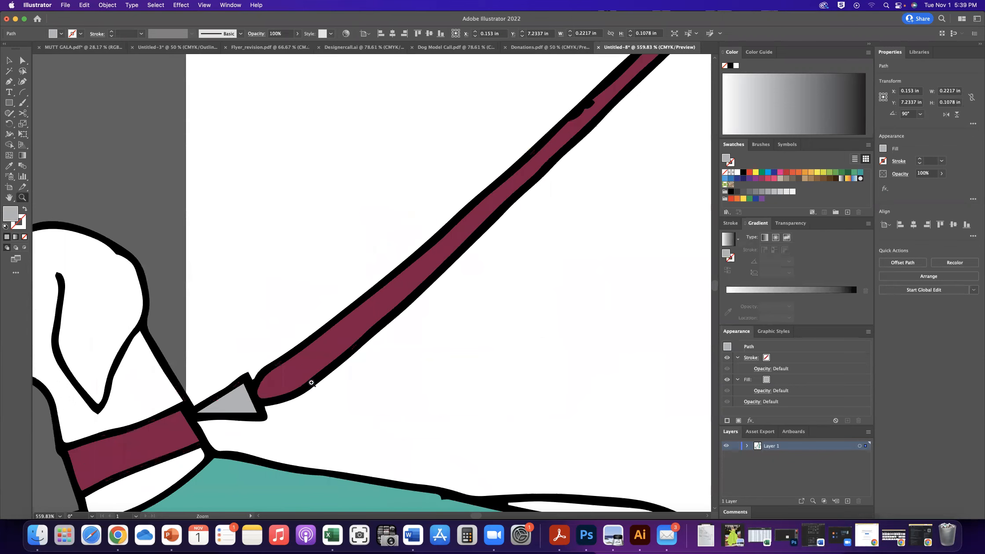
left_click(10, 61)
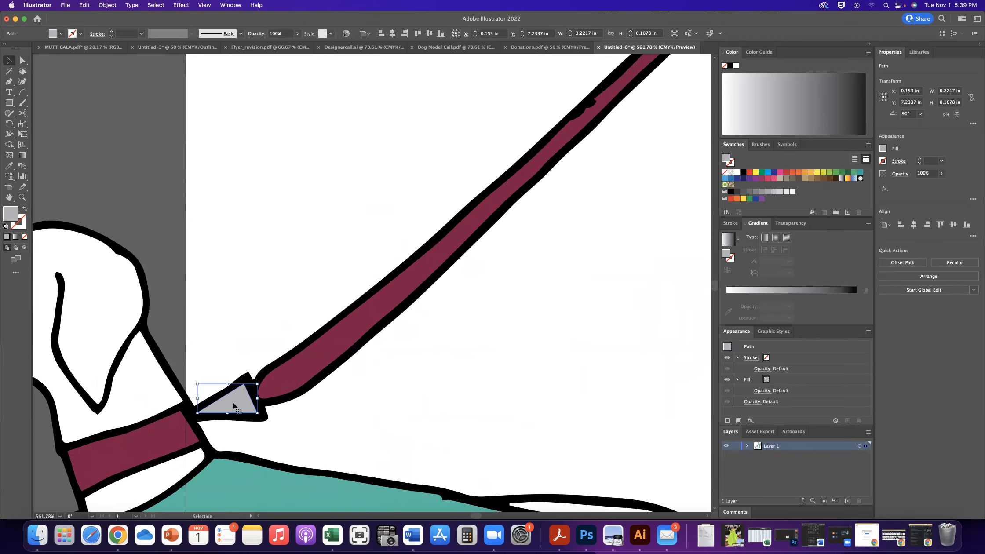
left_click(811, 173)
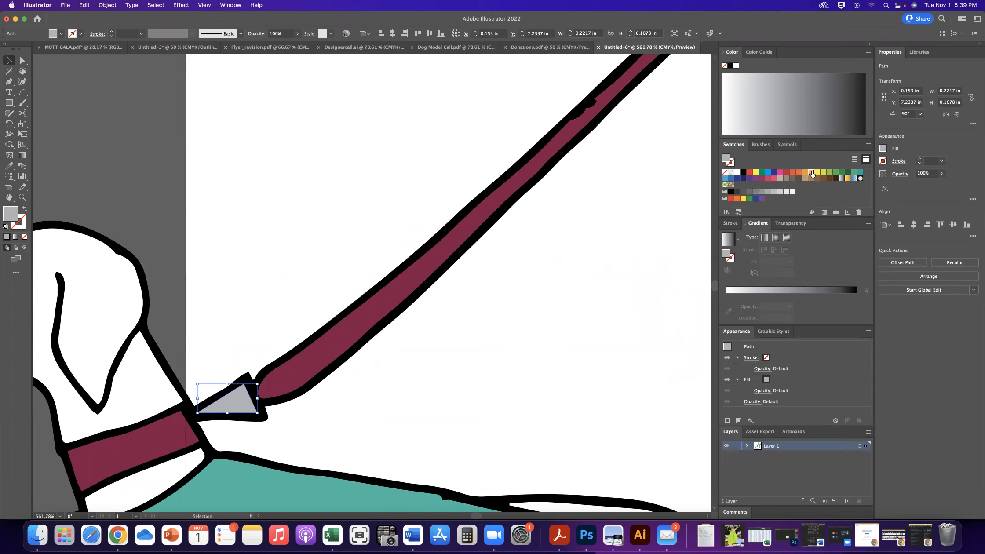
left_click(788, 288)
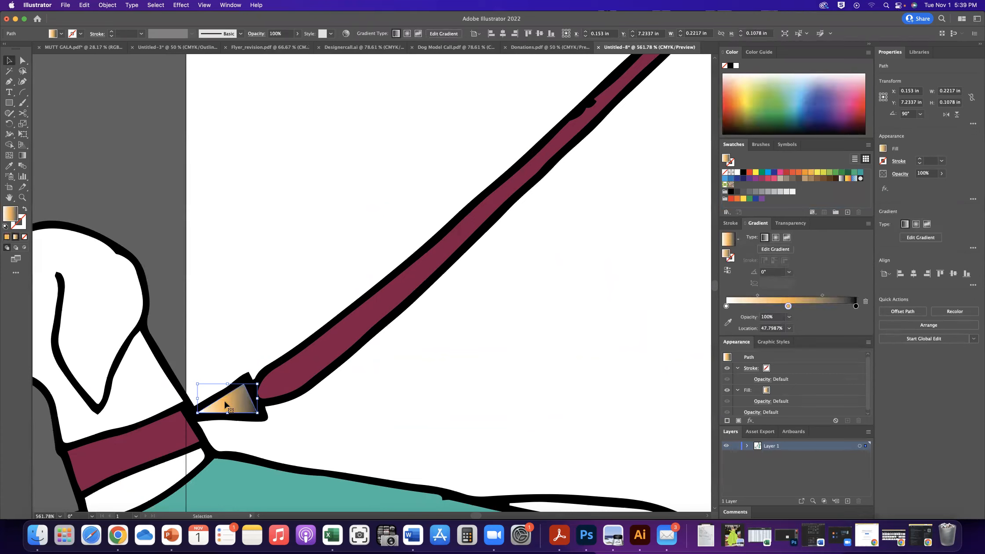
Step: Move the yellow-orange stop of the leash clasp's gradient to about 57% and deselect the clasp
mouse_move(787, 303)
left_mouse_down()
mouse_move(826, 304)
mouse_move(799, 306)
left_mouse_up()
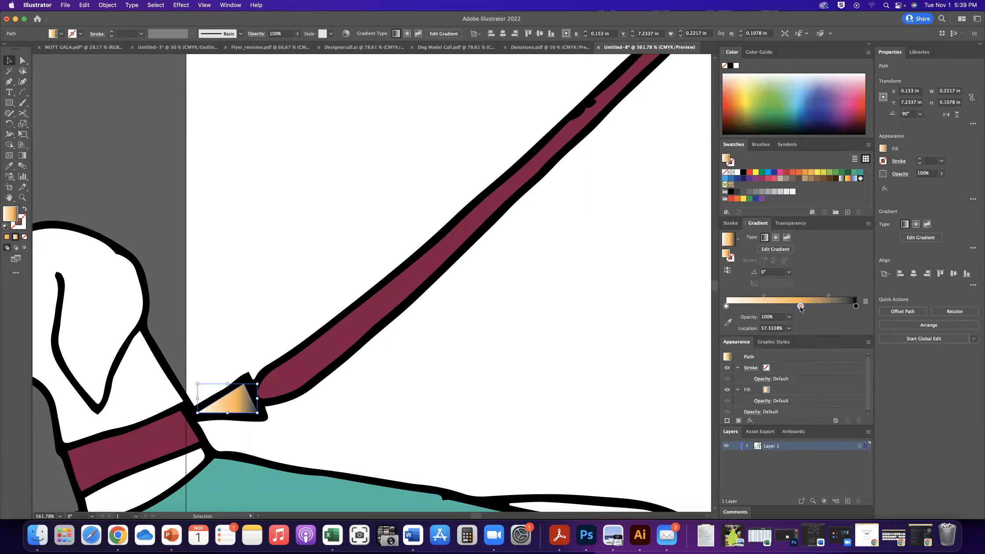
left_click(633, 300)
key("super+minus")
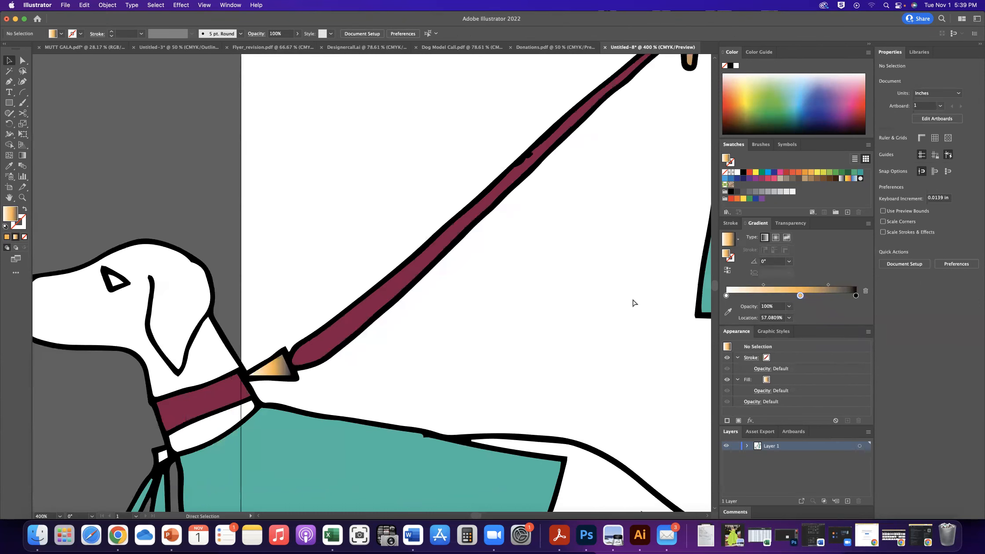
key("super+minus")
key("super+minus")
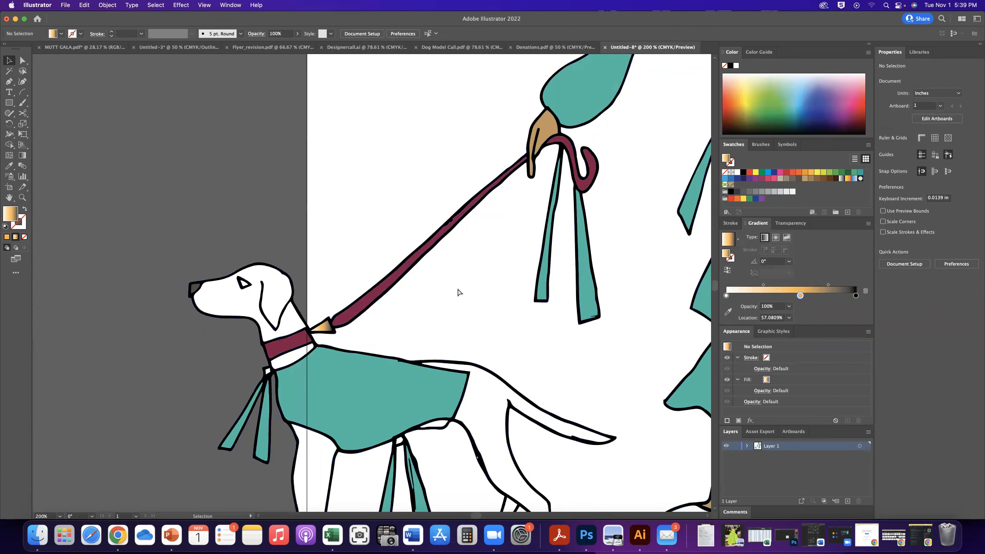
key("super+minus")
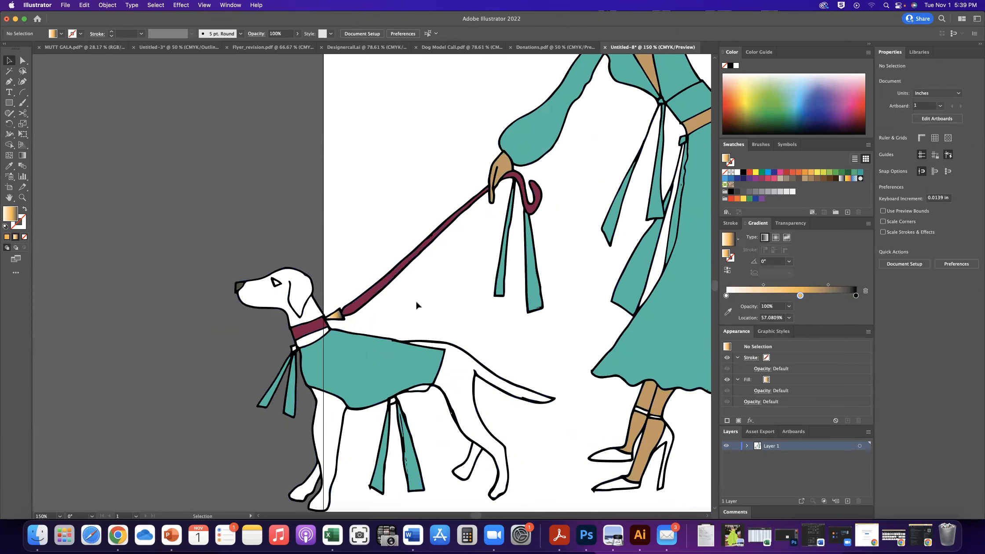
Step: Select the woman's two shoes and both ankle straps and fill them with the purple swatch C=75 M=100 Y=0 K=0
scroll(413, 297, "right", 3)
scroll(413, 298, "down", 1)
scroll(392, 290, "right", 10)
scroll(391, 290, "down", 2)
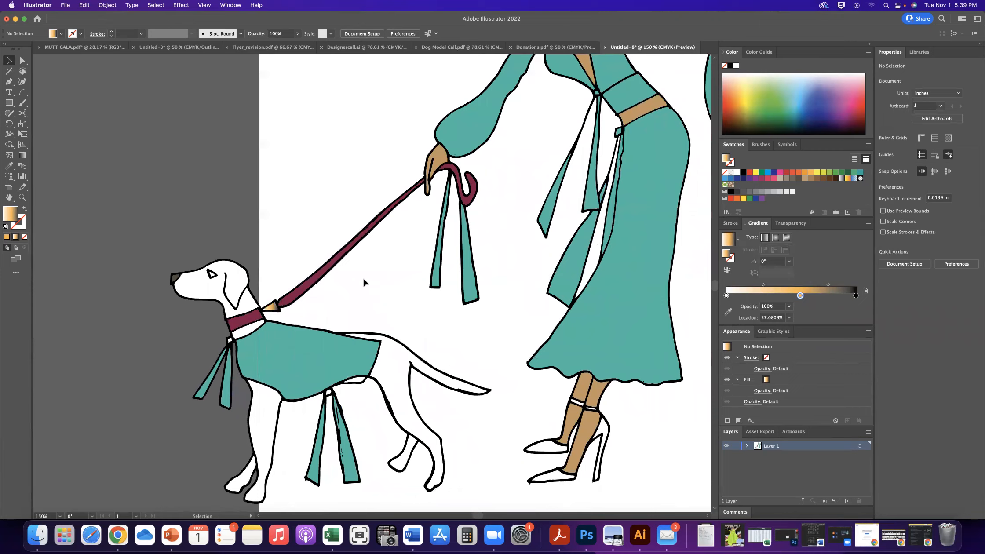
scroll(351, 279, "right", 4)
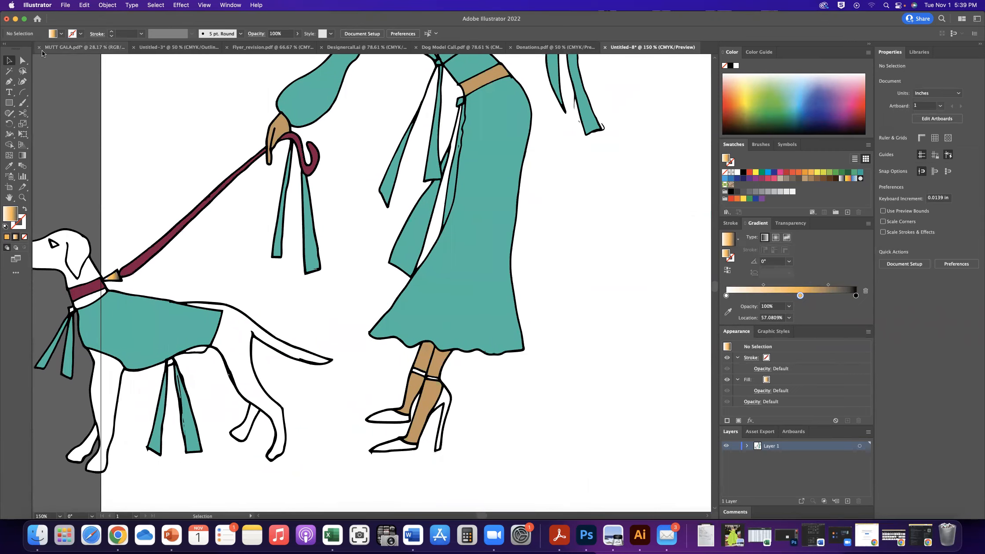
left_click(398, 421)
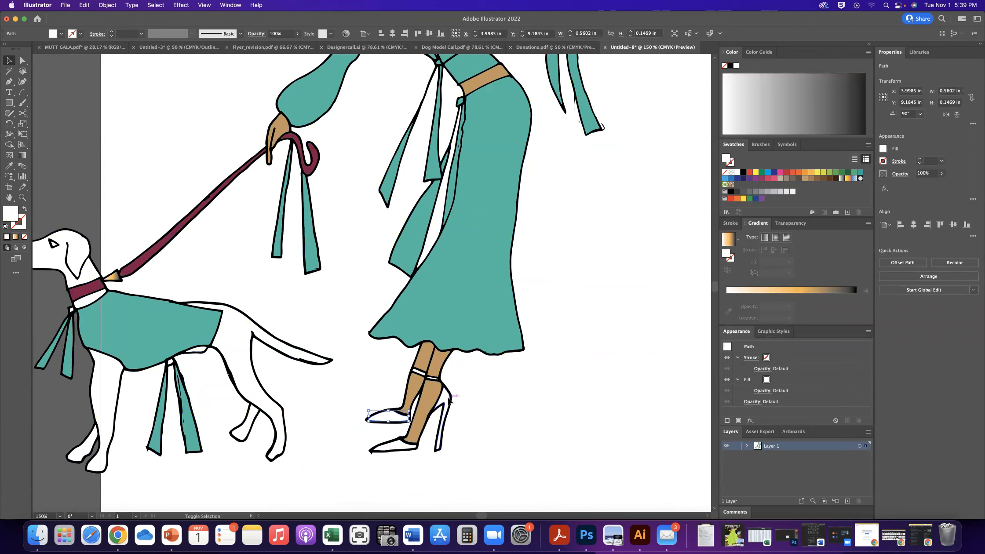
left_click(439, 433, "shift")
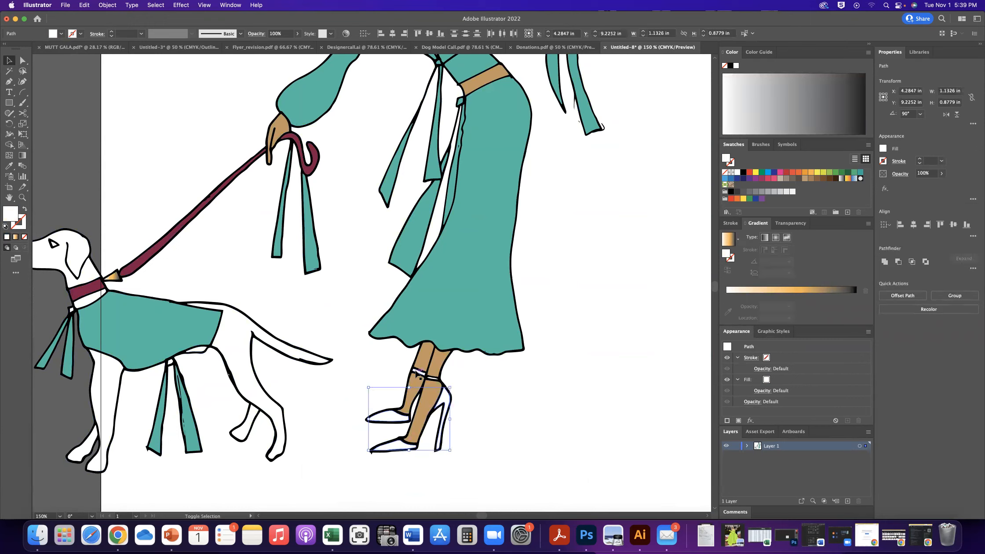
left_click(429, 377, "shift")
left_click(749, 179)
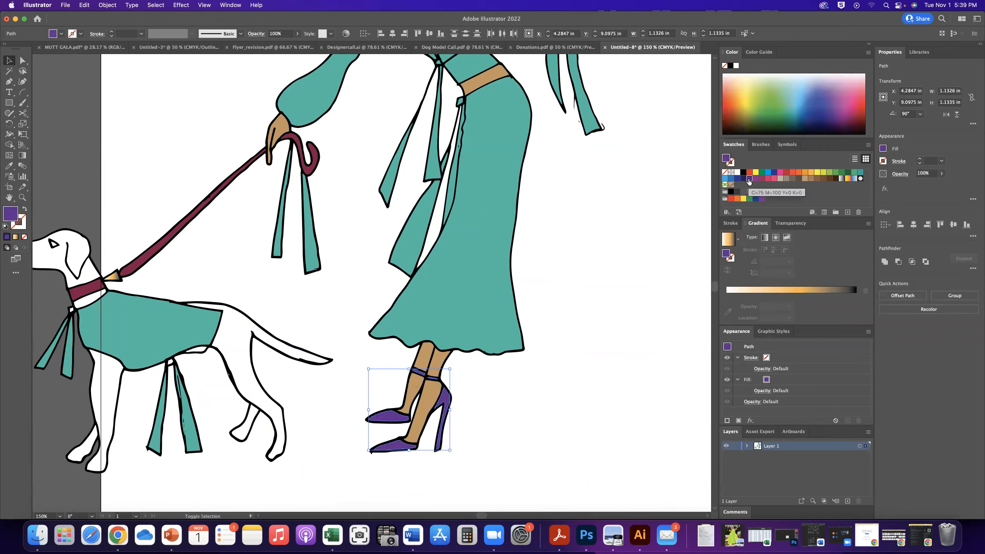
Step: Try the C=50 M=100 Y=0 K=0 swatch on the shoes and straps, settle on the neighbouring plum-magenta swatch, and deselect them
scroll(559, 185, "up", 2)
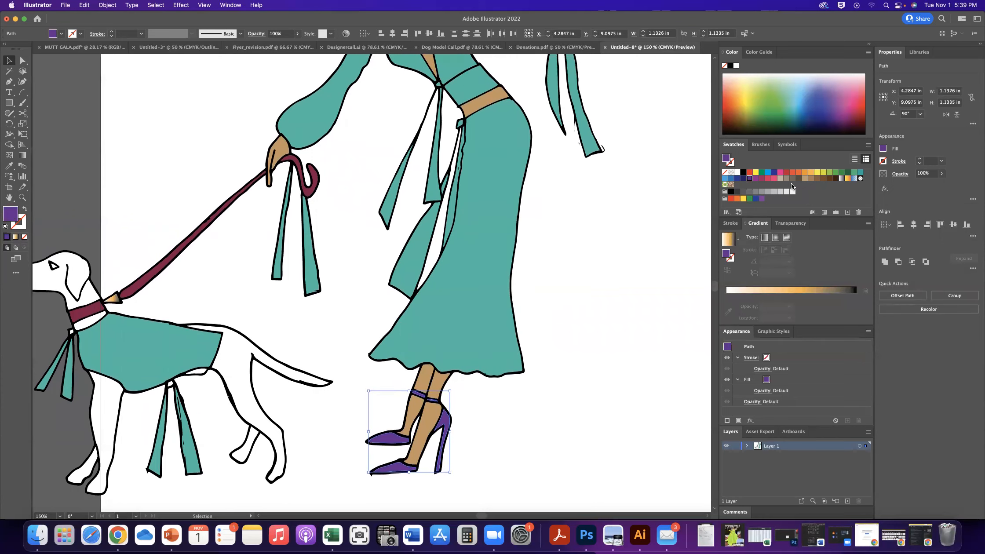
left_click(755, 179)
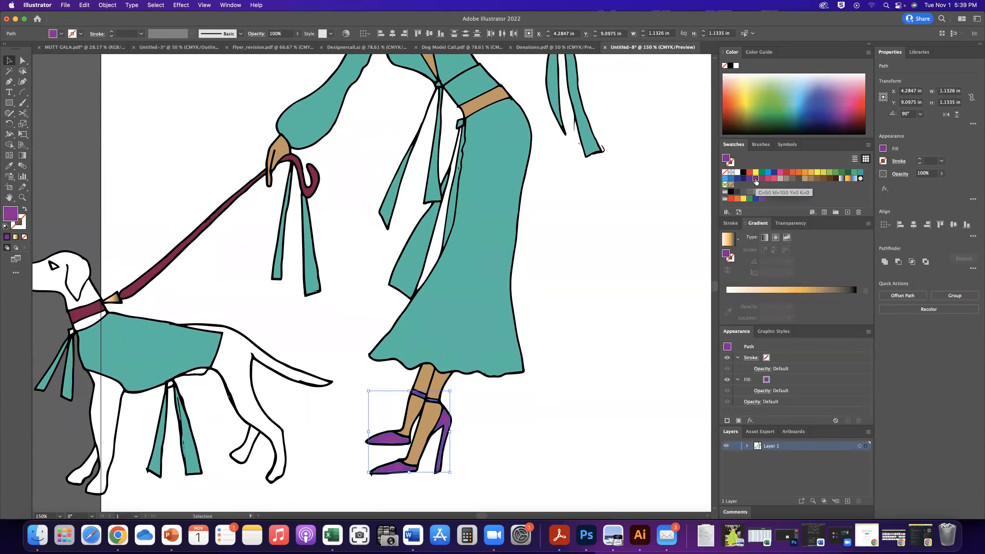
left_click(761, 179)
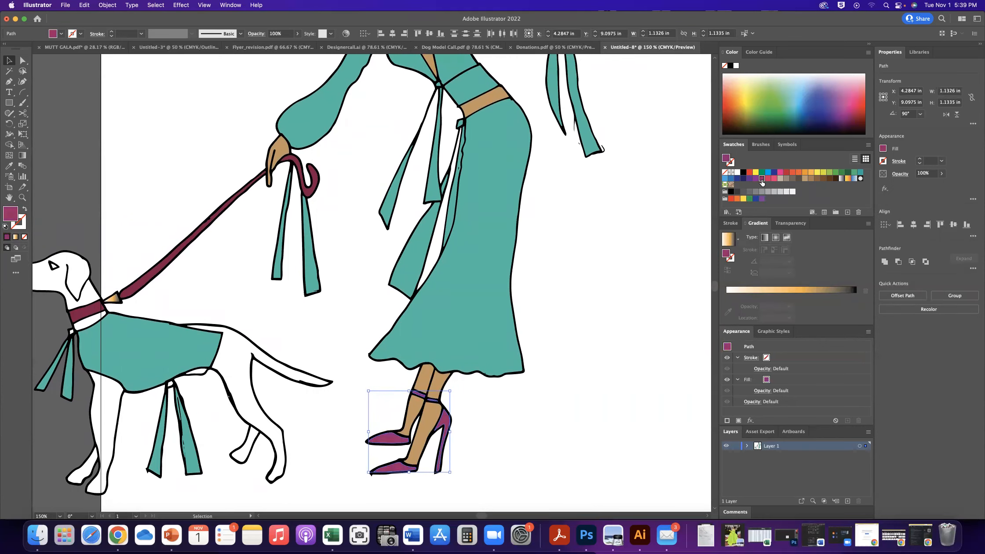
scroll(595, 214, "up", 10)
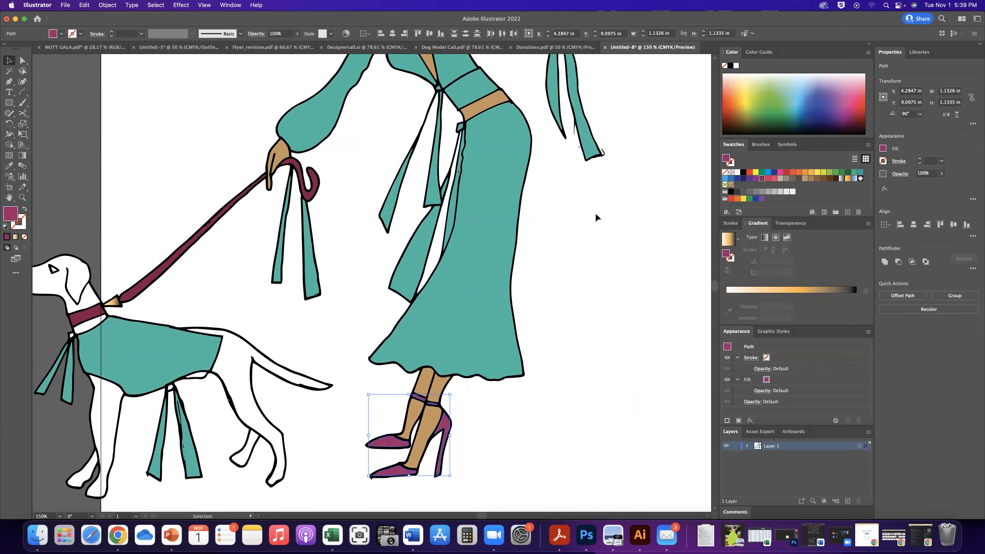
scroll(594, 214, "up", 2)
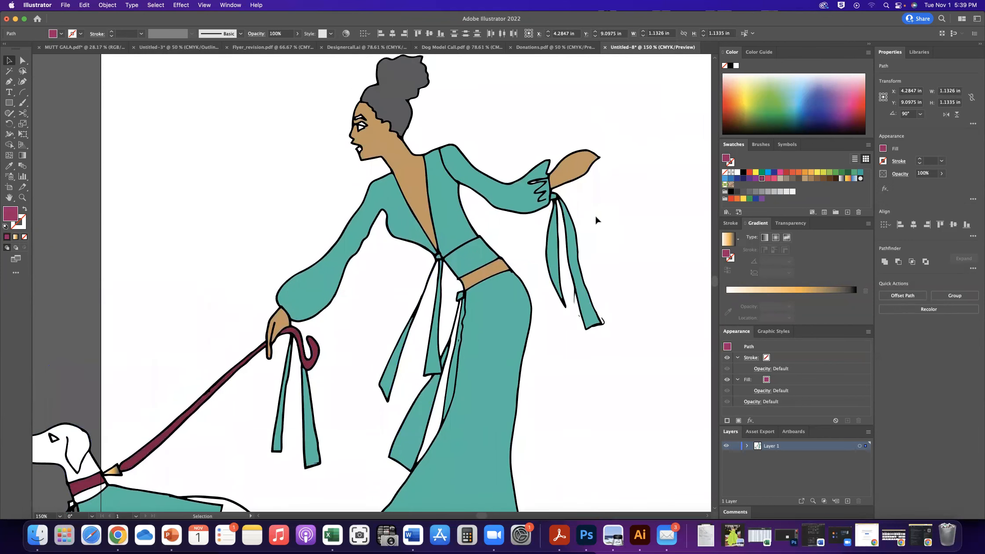
left_click(484, 128)
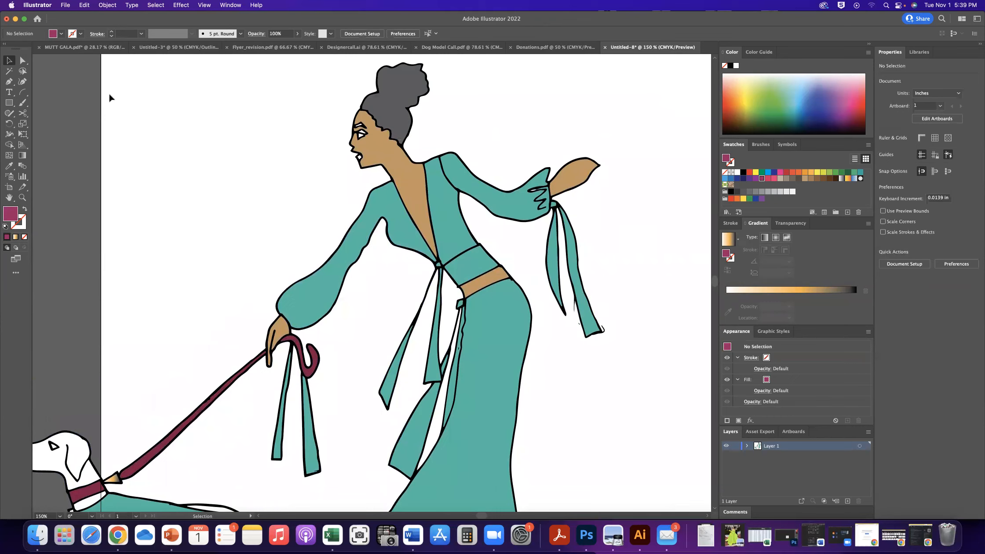
Step: Switch the woman's hair colour mode from Grayscale to CMYK and fill it with dark brown 493219 chosen in the Color Picker
key("z")
left_click_drag(334, 111, 438, 187)
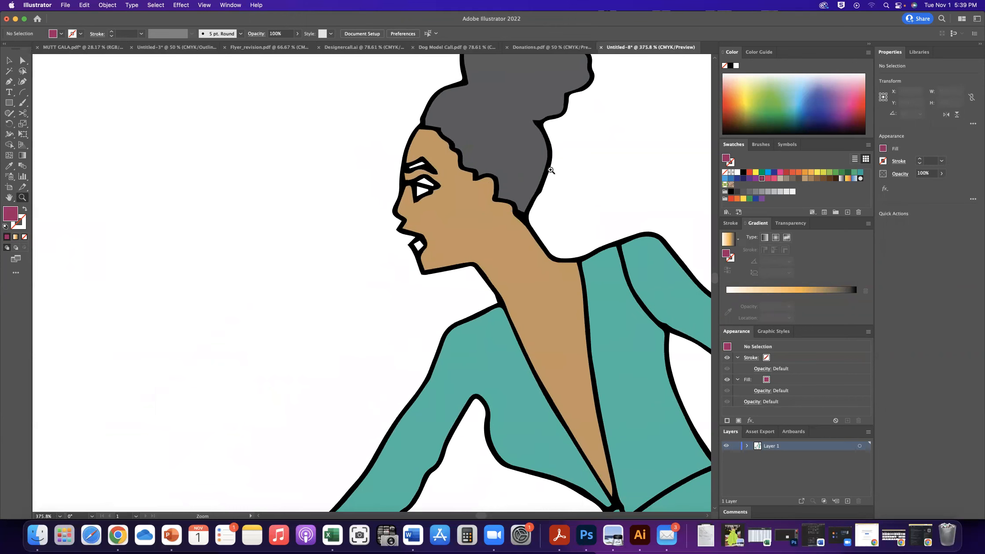
left_click(9, 61)
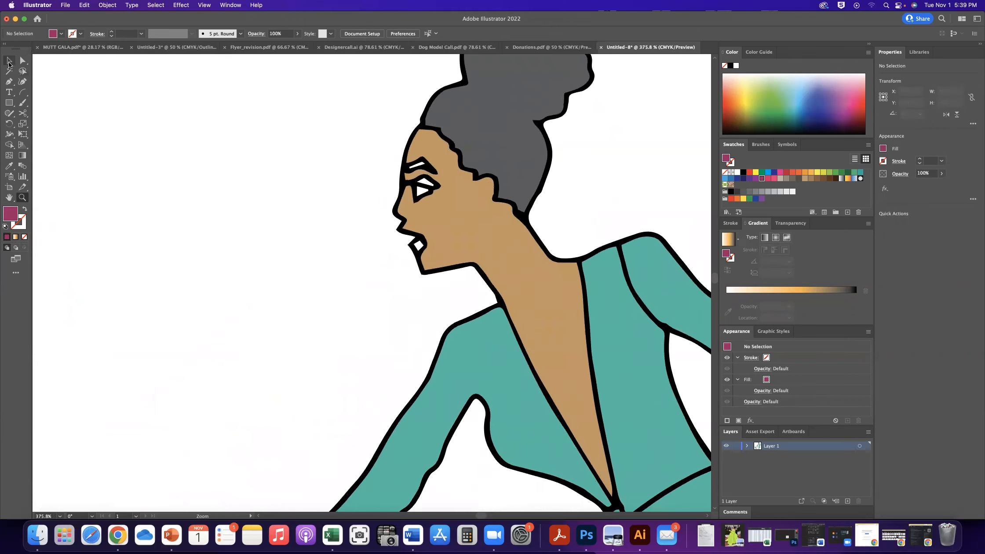
left_click(454, 121)
left_click(868, 52)
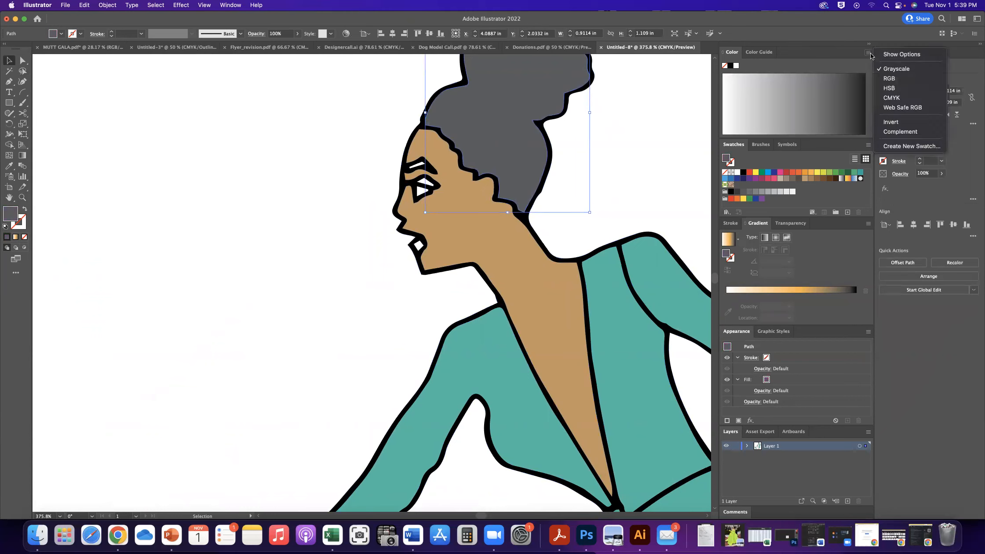
left_click(896, 101)
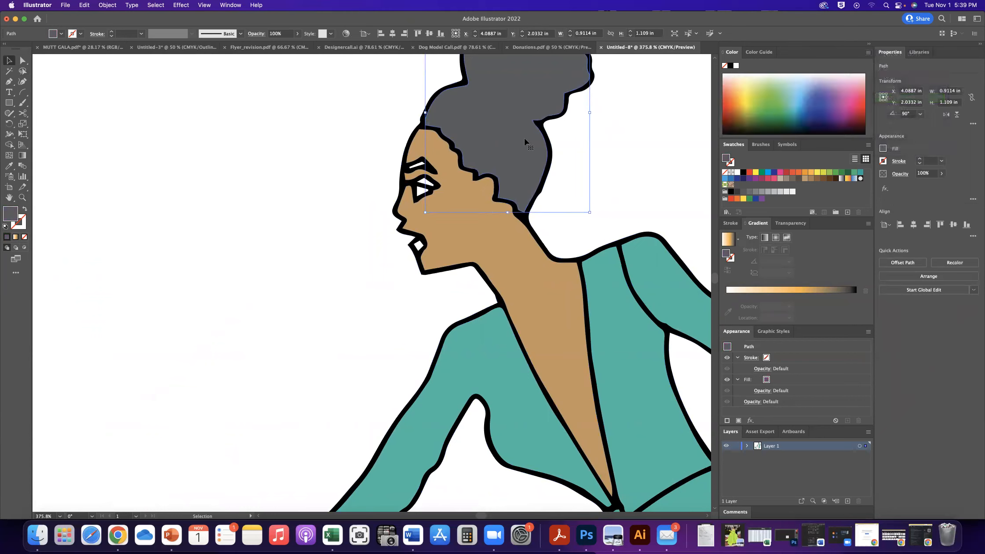
double_click(7, 215)
left_click_drag(515, 203, 564, 213)
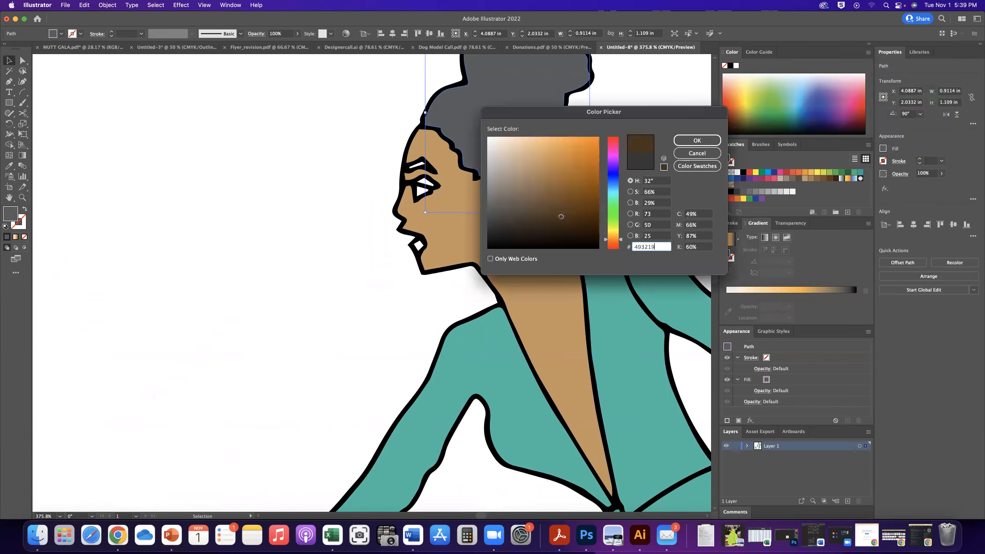
left_click(696, 140)
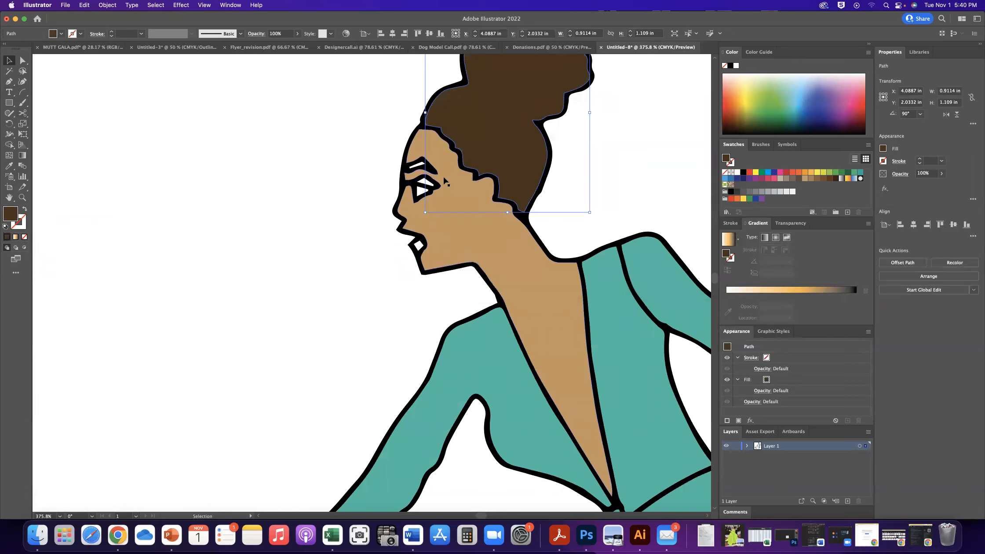
Step: Fill the woman's eyebrow with black and her upper eyelid with a light green swatch
left_click(412, 165)
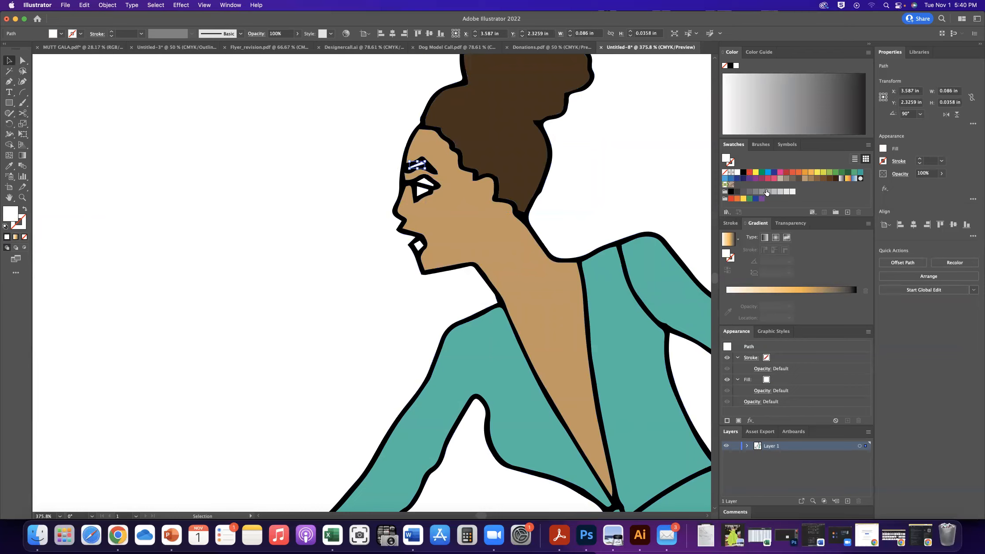
left_click(743, 172)
left_click(423, 185)
left_click(829, 173)
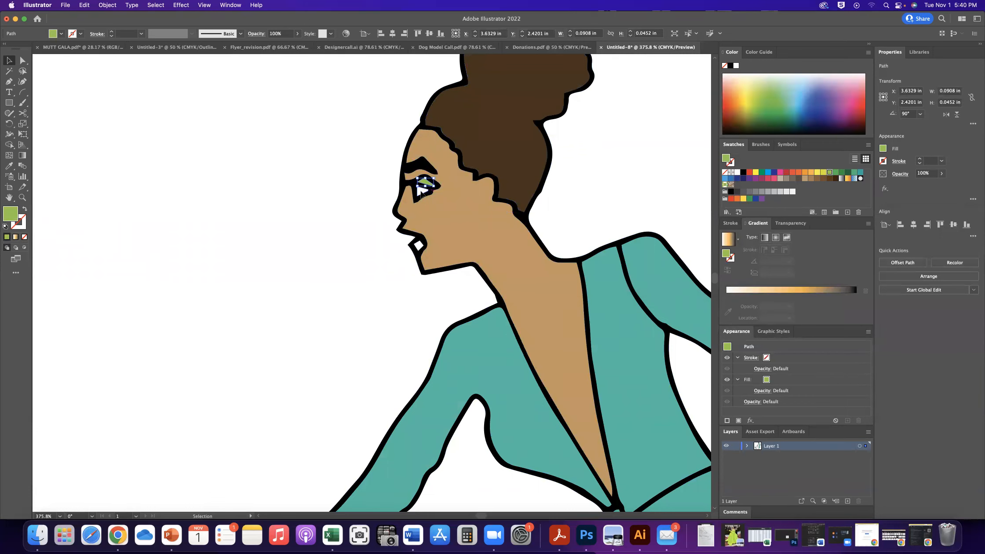
Step: Fill the woman's lips with pink D186C1, switch their colour mode from Grayscale to CMYK, and deselect them
left_click(420, 249)
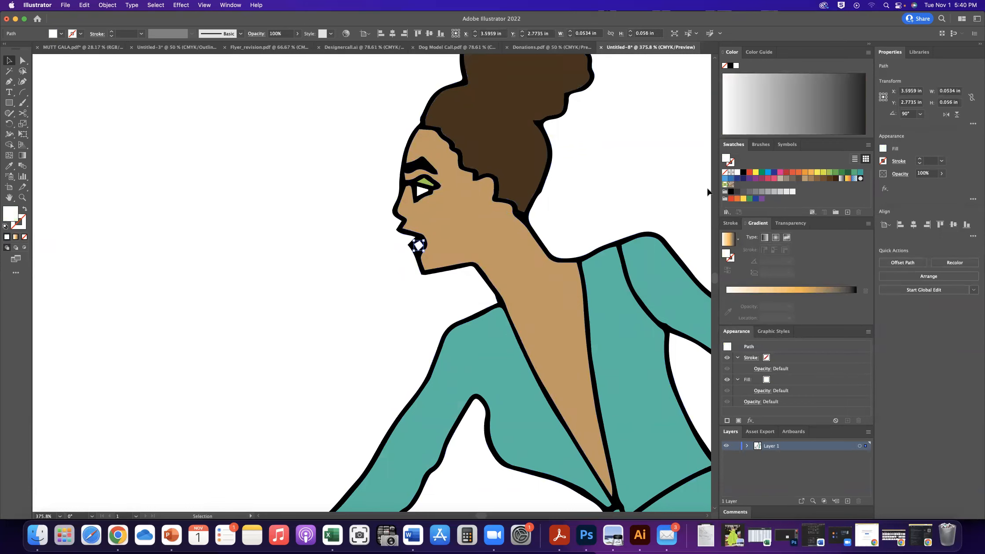
double_click(14, 218)
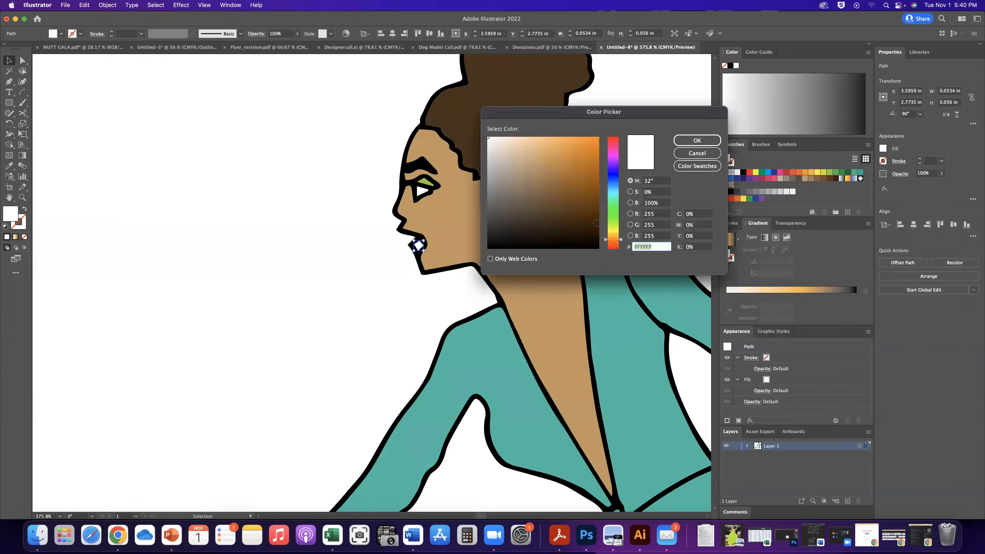
left_click(613, 230)
left_click_drag(612, 232, 615, 153)
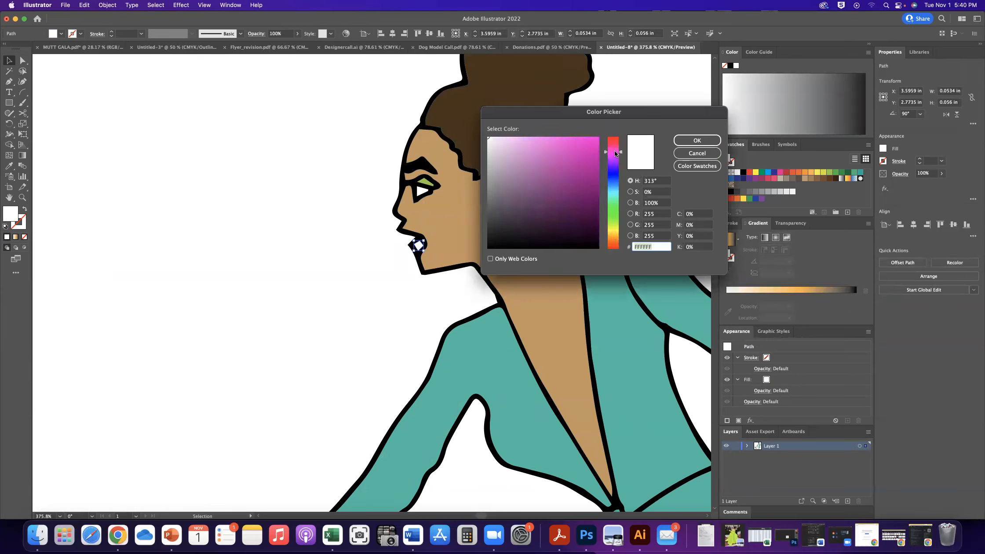
left_click_drag(515, 139, 525, 157)
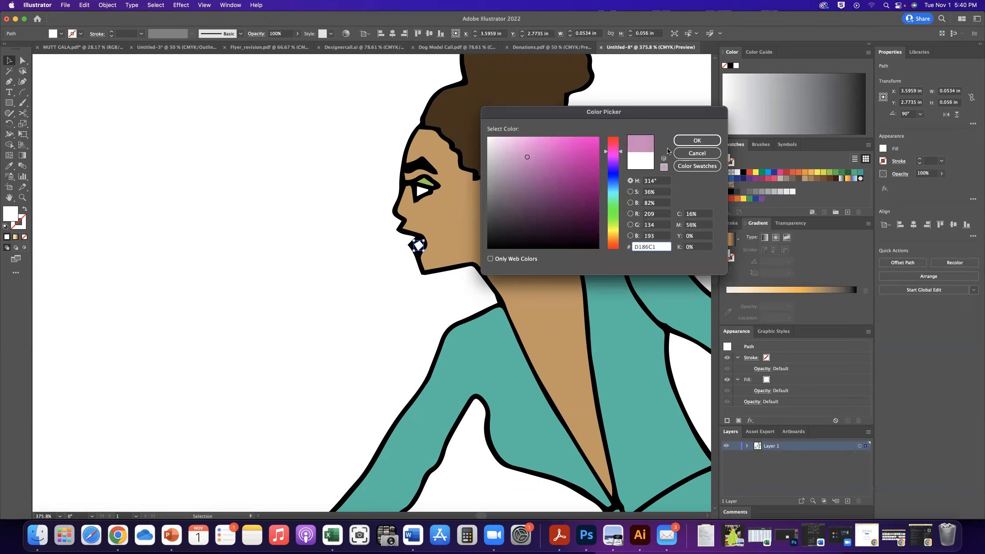
left_click(681, 142)
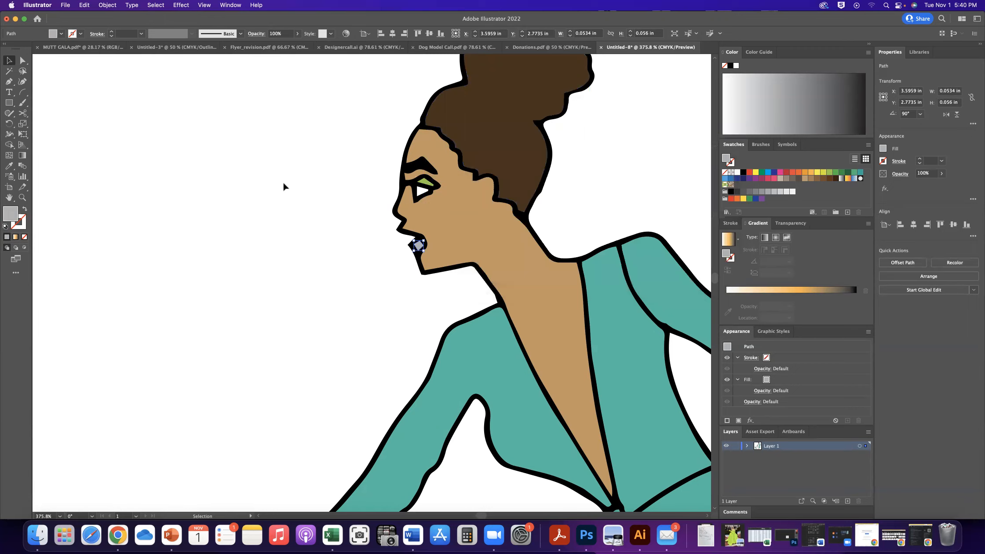
left_click(868, 54)
left_click(886, 98)
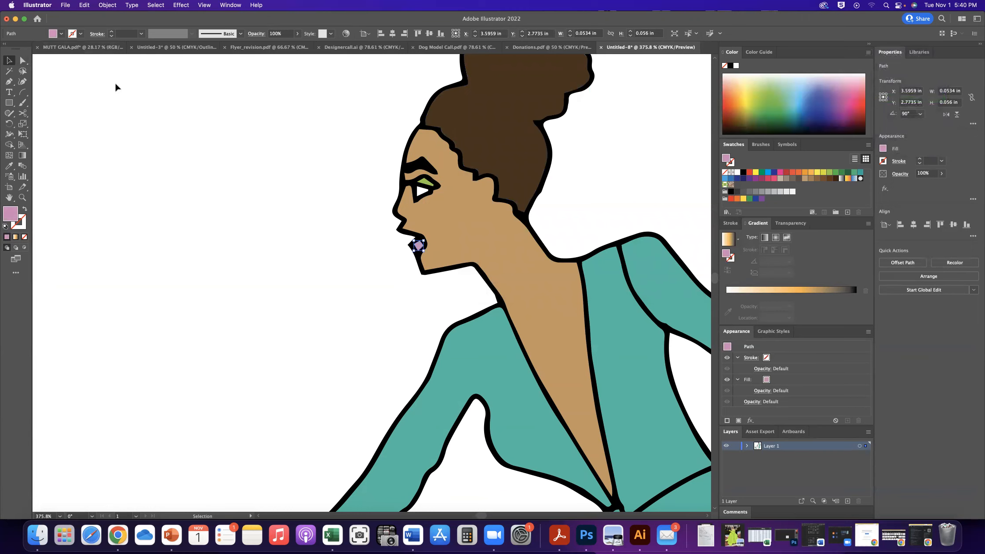
left_click(136, 90)
Step: Examine the coloured woman, her shoes and the dog, including the dog's head shape, for areas that still need work
key("a")
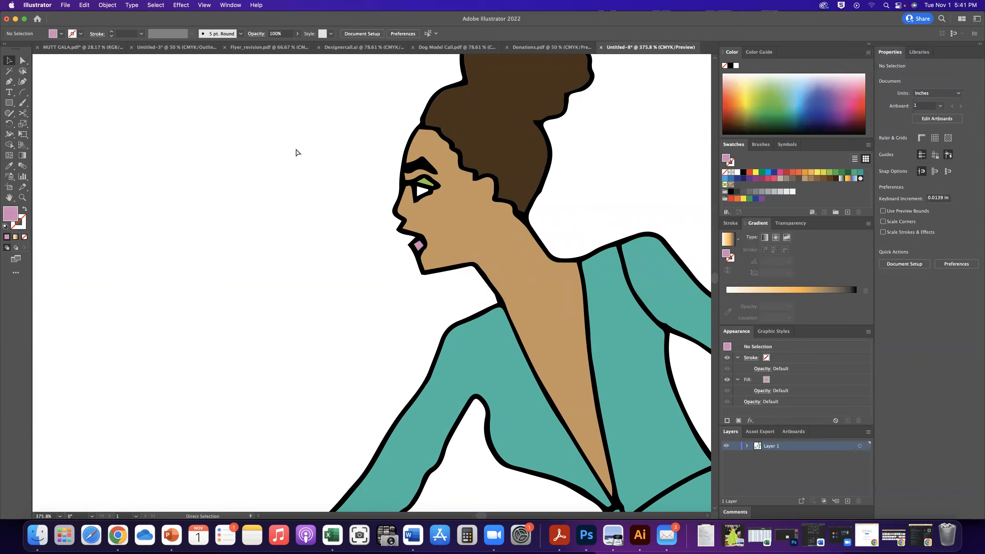
key("super+minus")
key("super+minus")
key("super+minus")
key("v")
scroll(287, 186, "down", 10)
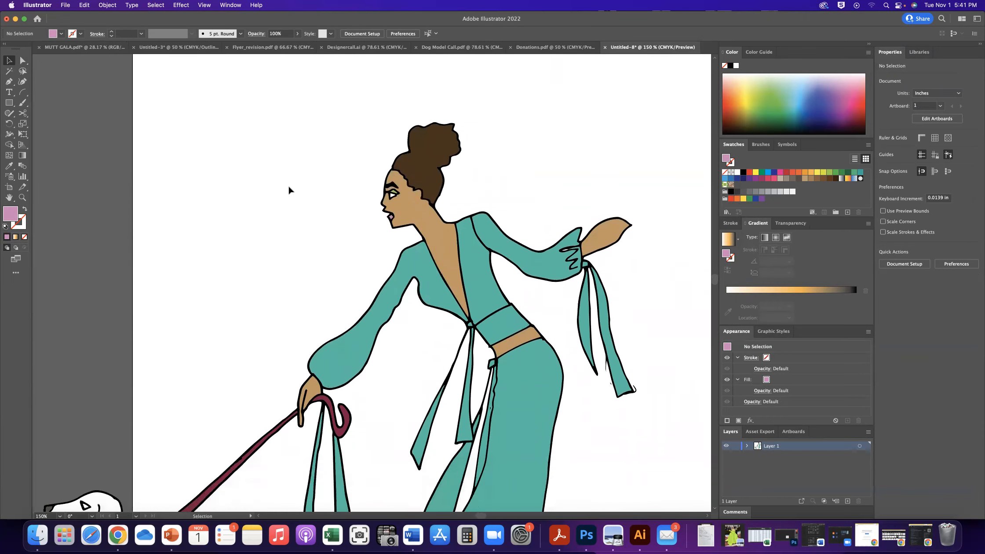
scroll(289, 190, "down", 7)
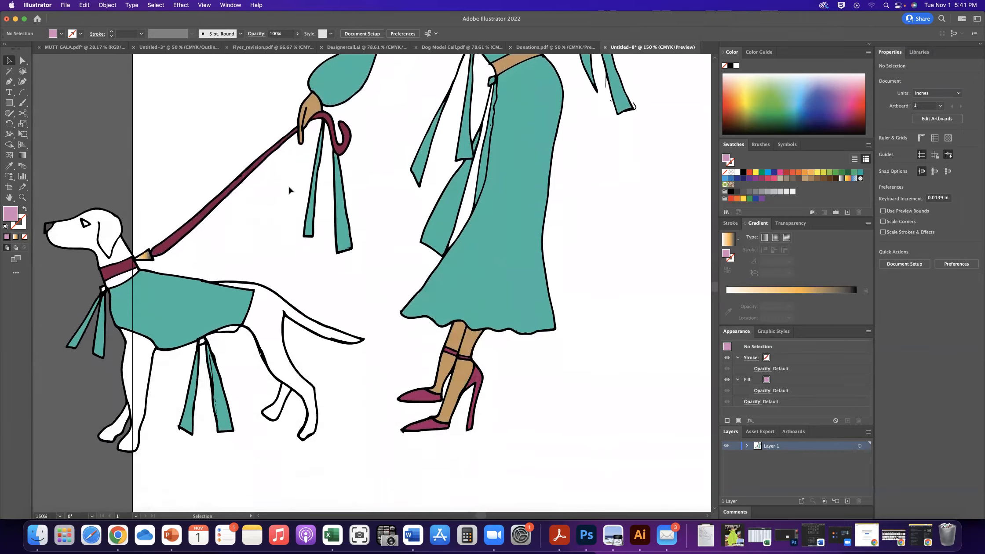
left_click(88, 191)
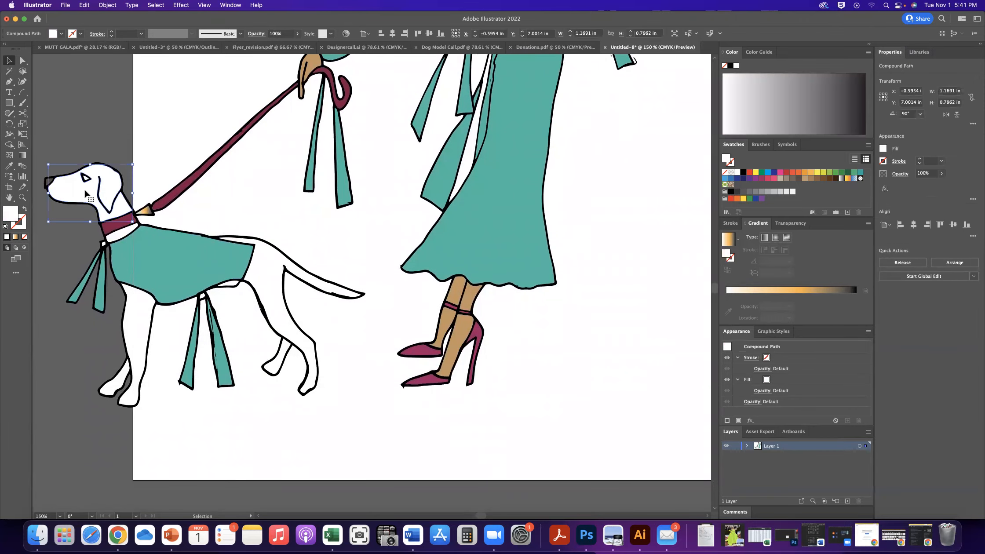
left_click(119, 143)
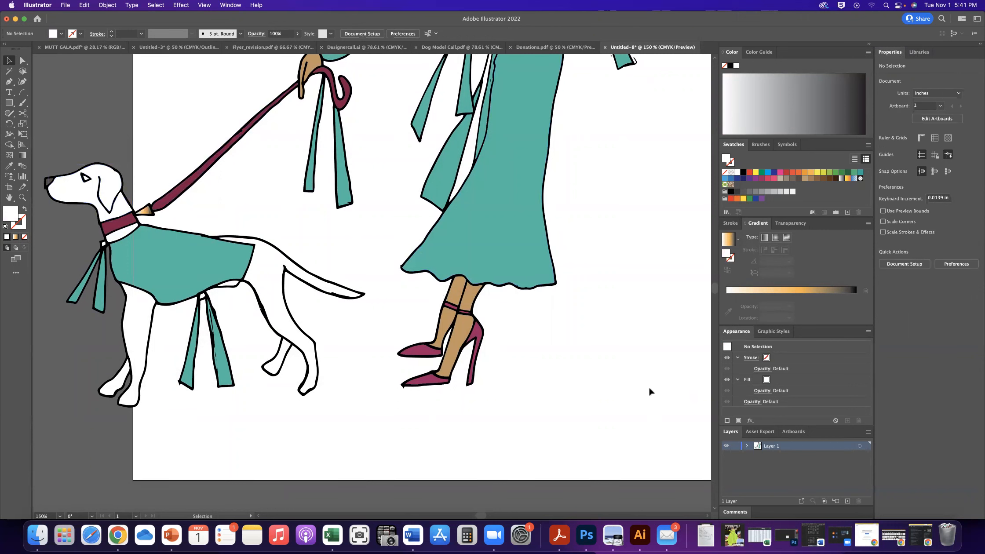
scroll(637, 390, "down", 6)
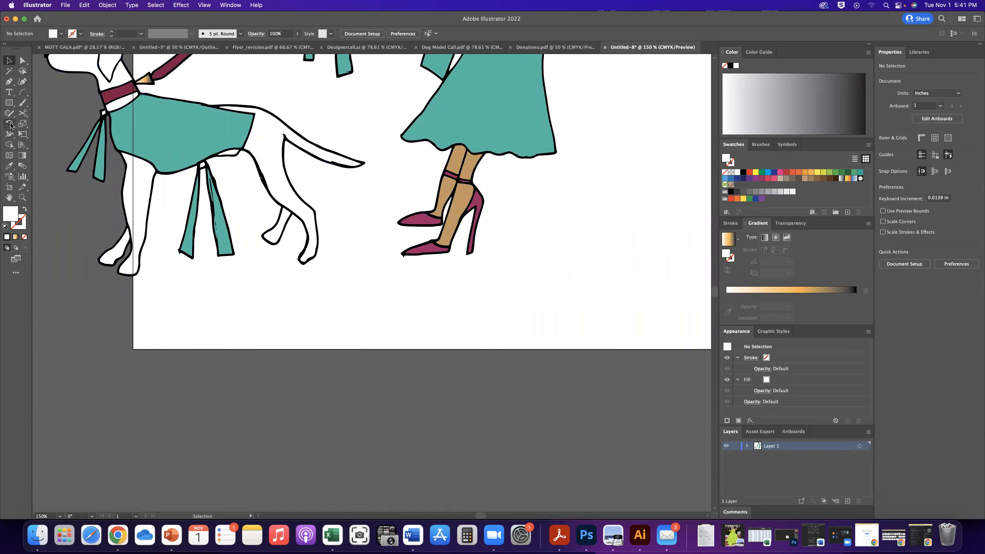
Step: Draw a guide rectangle about 2.57 by 1.96 in below the dog with no fill and a 0.5 pt black stroke
left_click(9, 102)
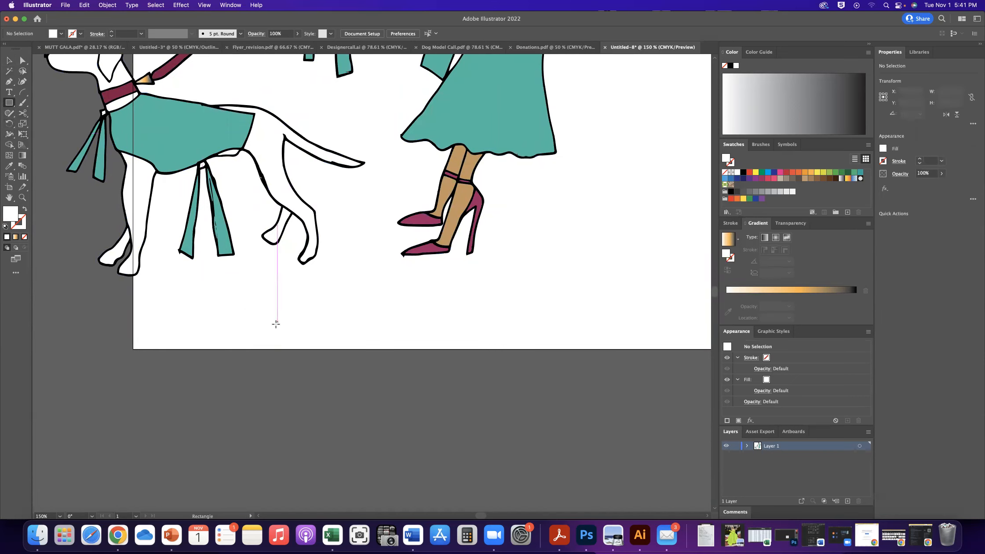
left_click_drag(264, 330, 449, 470)
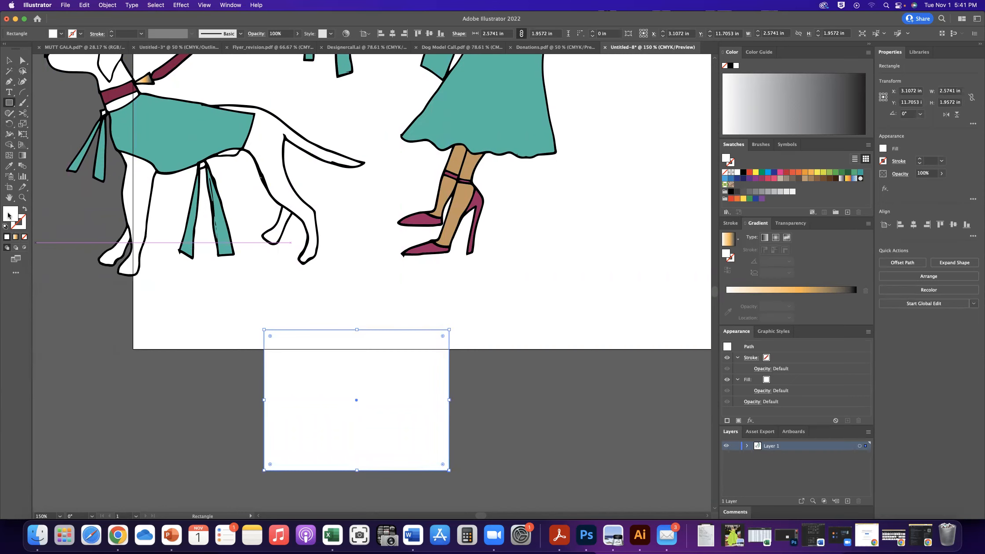
left_click(25, 237)
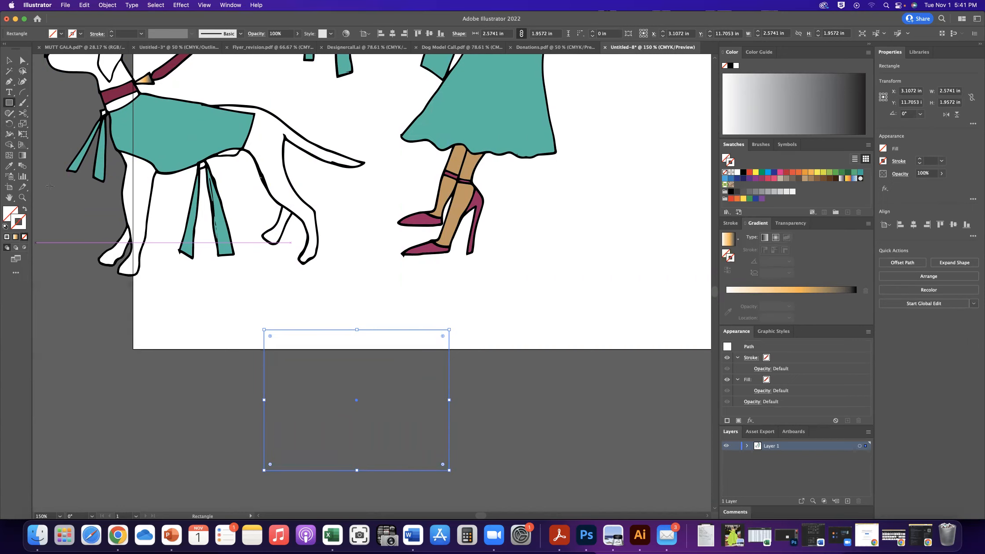
left_click(110, 31)
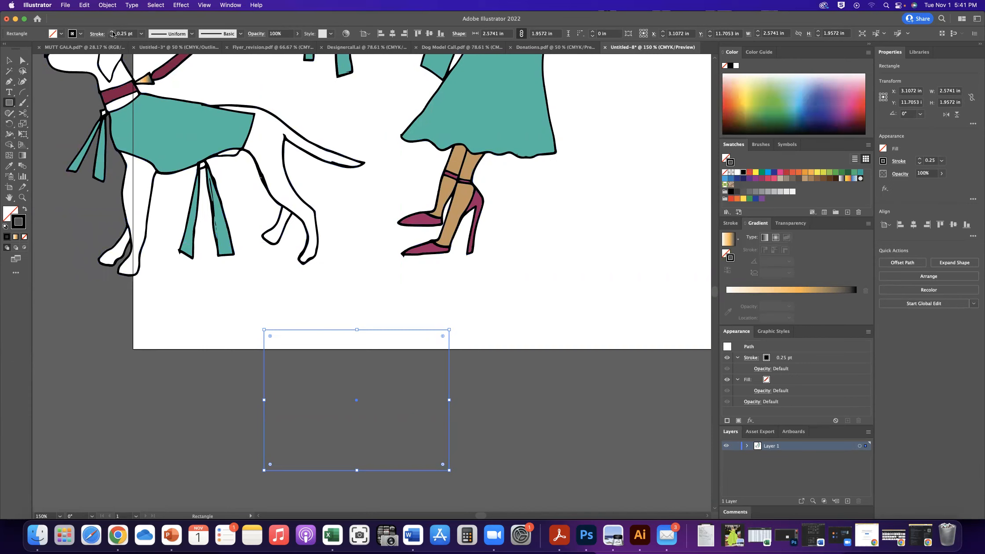
left_click(111, 31)
key("v")
left_click(218, 317)
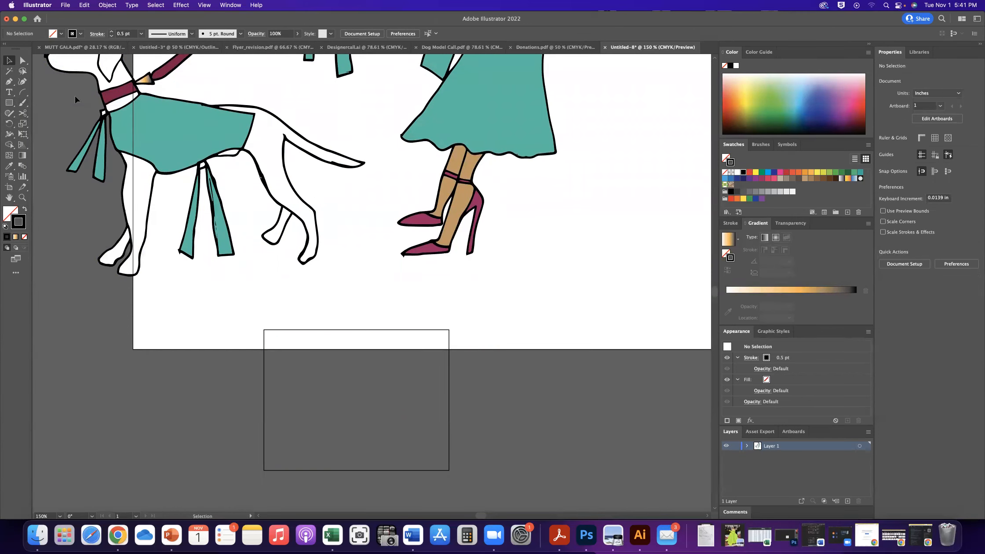
Step: Paint five irregular solid black spots in the empty area below the dog with the Paintbrush and the 5 pt. Round brush
left_click(23, 106)
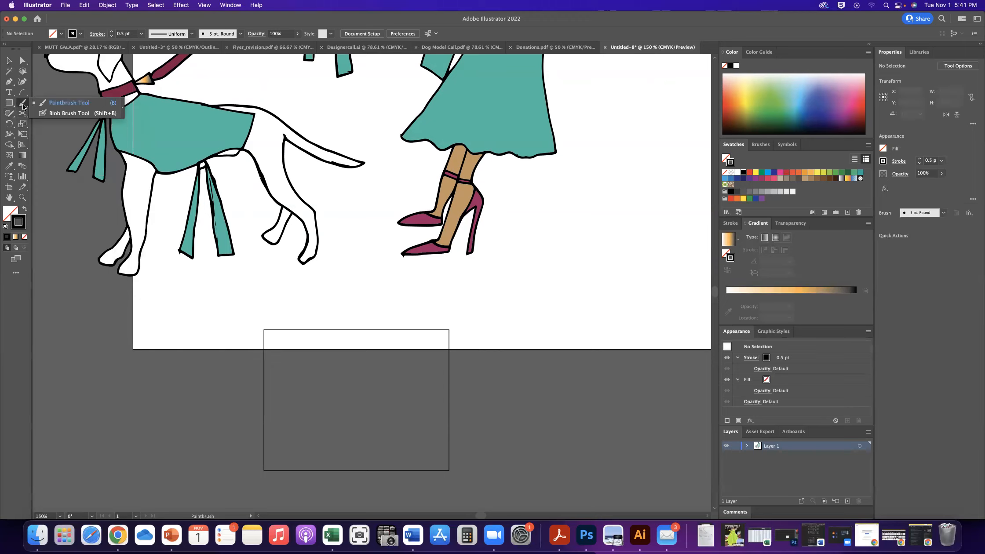
left_click(54, 106)
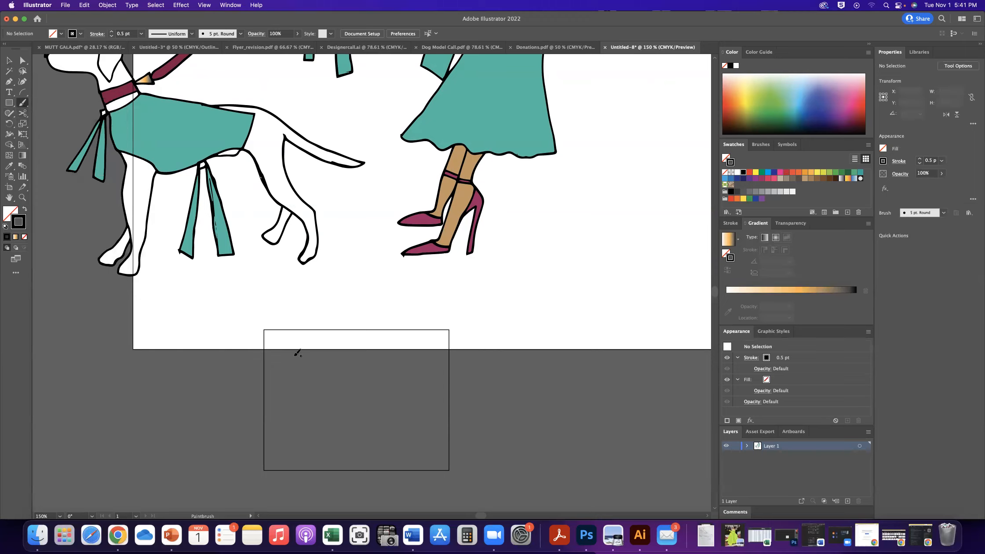
left_click(9, 215)
left_click(8, 237)
left_click(23, 229)
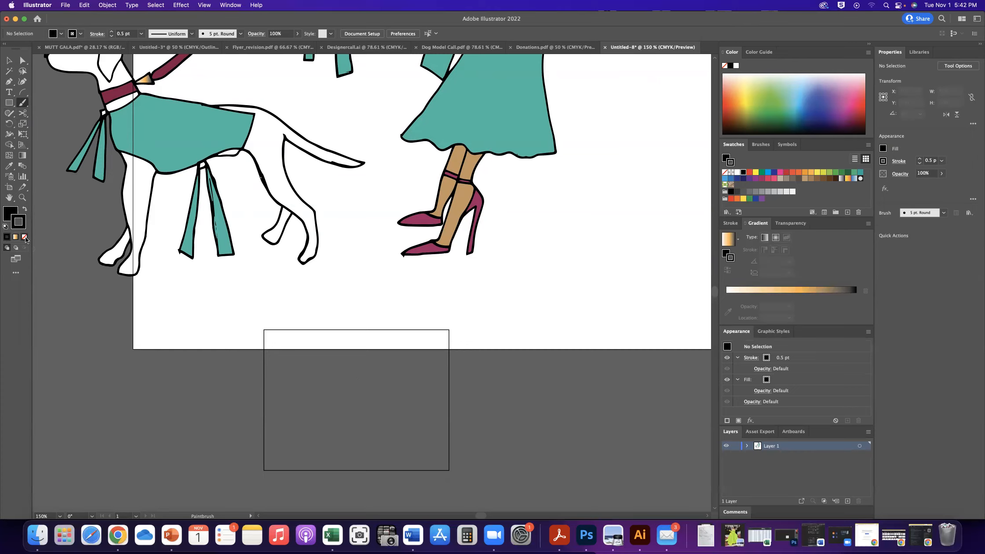
left_click(24, 237)
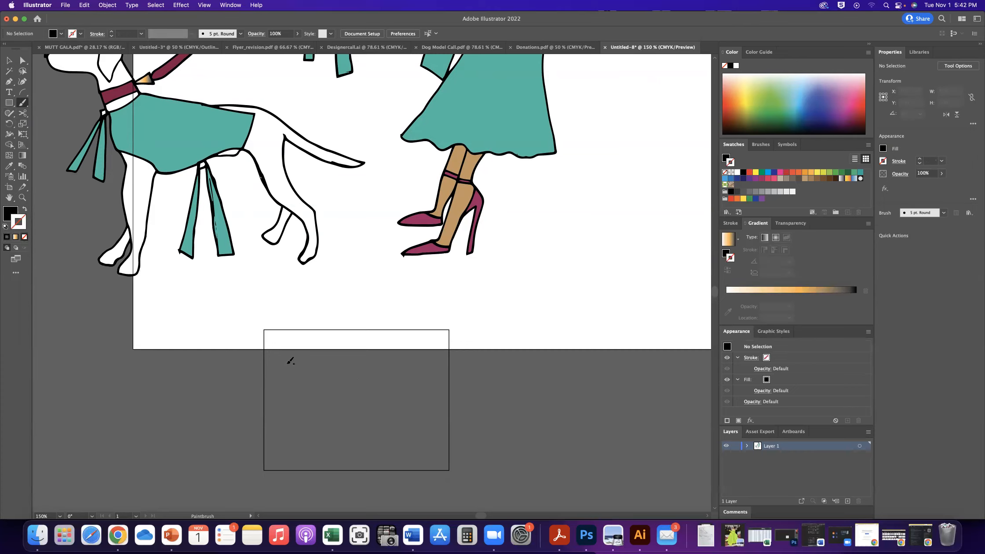
mouse_move(287, 360)
left_mouse_down()
mouse_move(294, 382)
mouse_move(290, 360)
mouse_move(292, 379)
mouse_move(313, 354)
mouse_move(329, 348)
mouse_move(341, 355)
mouse_move(321, 355)
left_mouse_up()
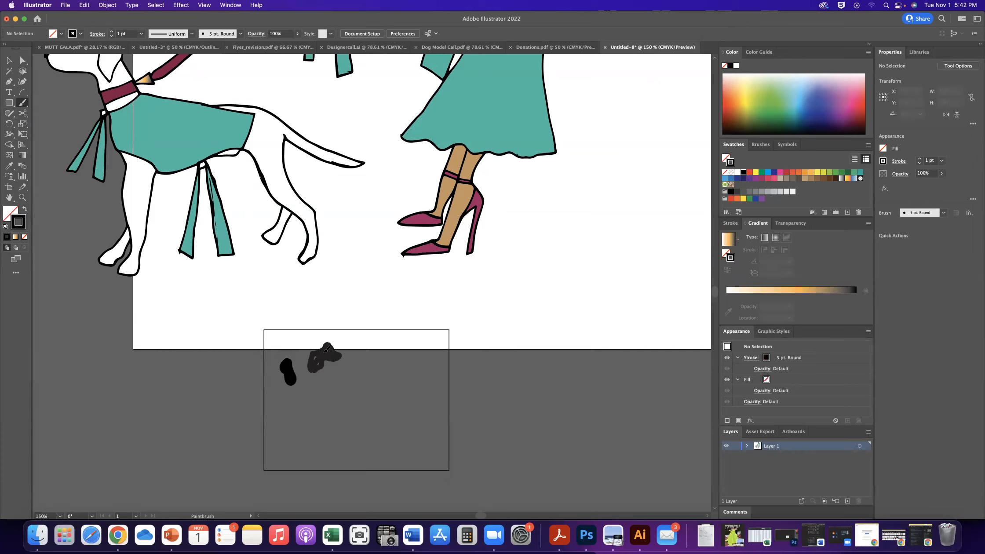
left_click_drag(318, 364, 285, 332)
mouse_move(311, 387)
left_mouse_down()
mouse_move(333, 392)
mouse_move(305, 401)
mouse_move(310, 391)
left_mouse_up()
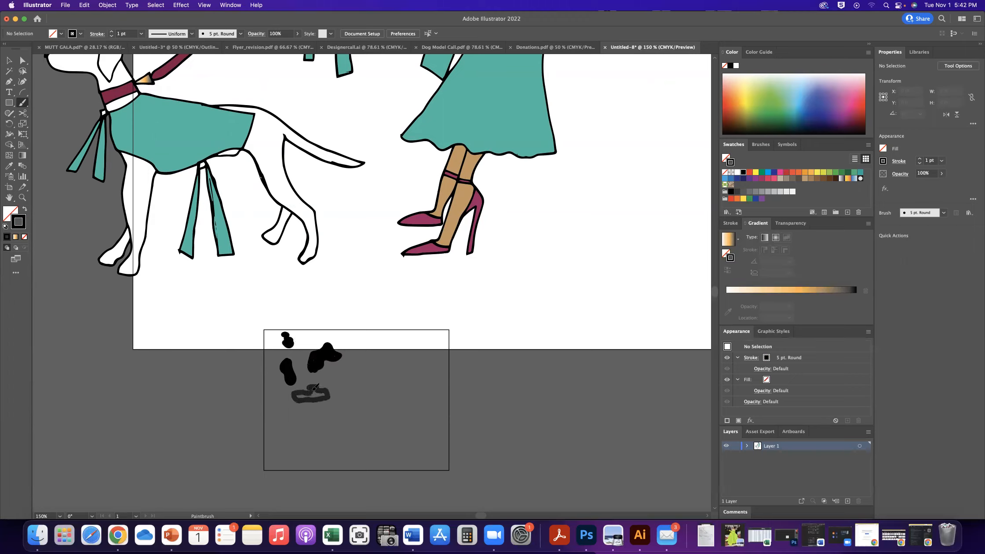
mouse_move(303, 391)
left_mouse_down()
mouse_move(357, 368)
mouse_move(348, 374)
left_mouse_up()
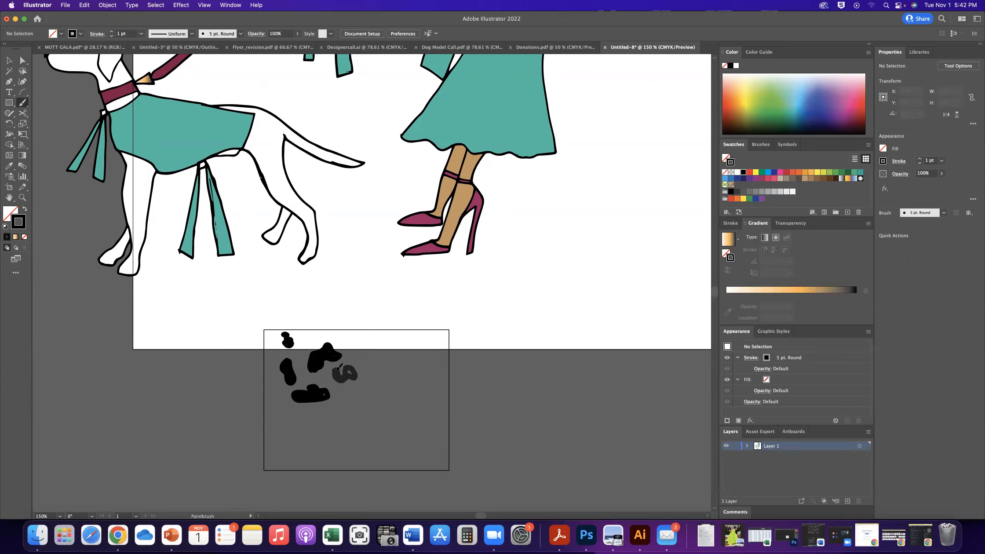
left_click_drag(357, 372, 358, 370)
Step: Delete the guide rectangle surrounding the painted black spots
left_click(9, 60)
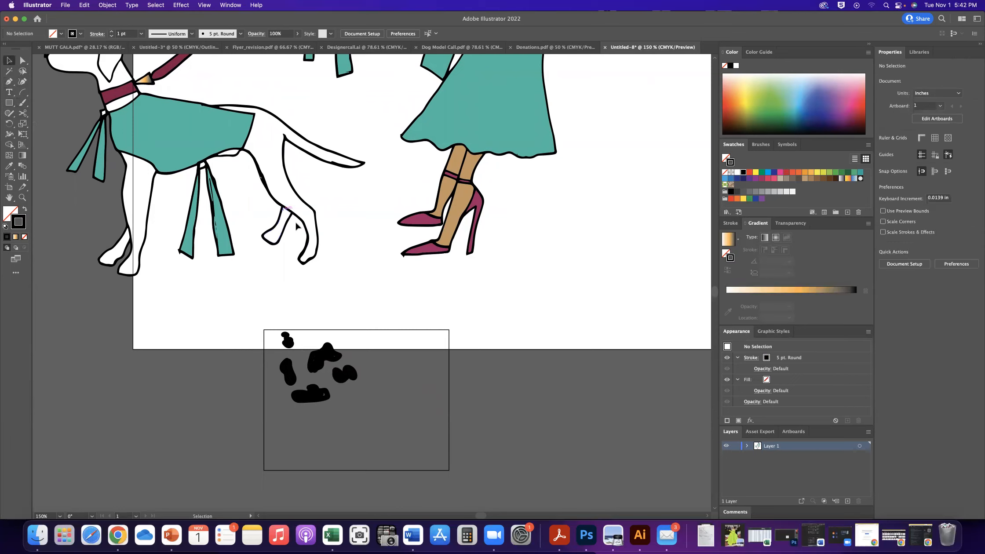
left_click(349, 329)
left_click(349, 325)
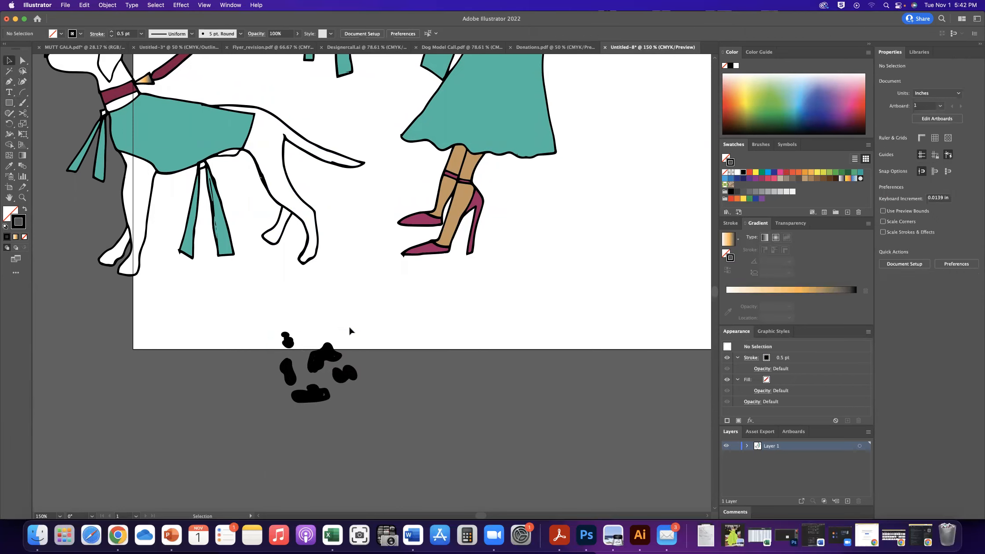
Step: Scale the five black spots together to about 0.82 by 0.75 in and move them onto the artboard beneath the dog
scroll(349, 325, "right", 1)
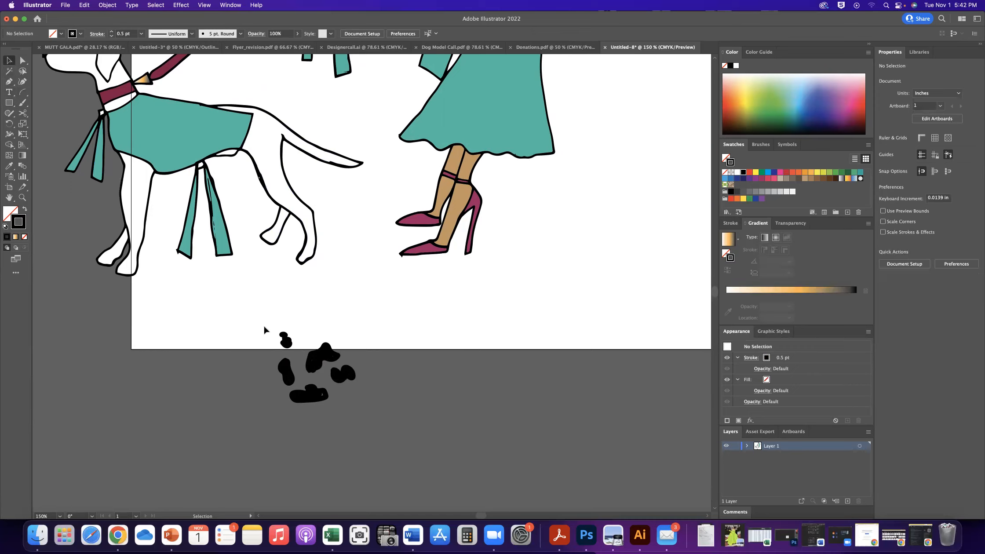
left_click_drag(264, 326, 366, 406)
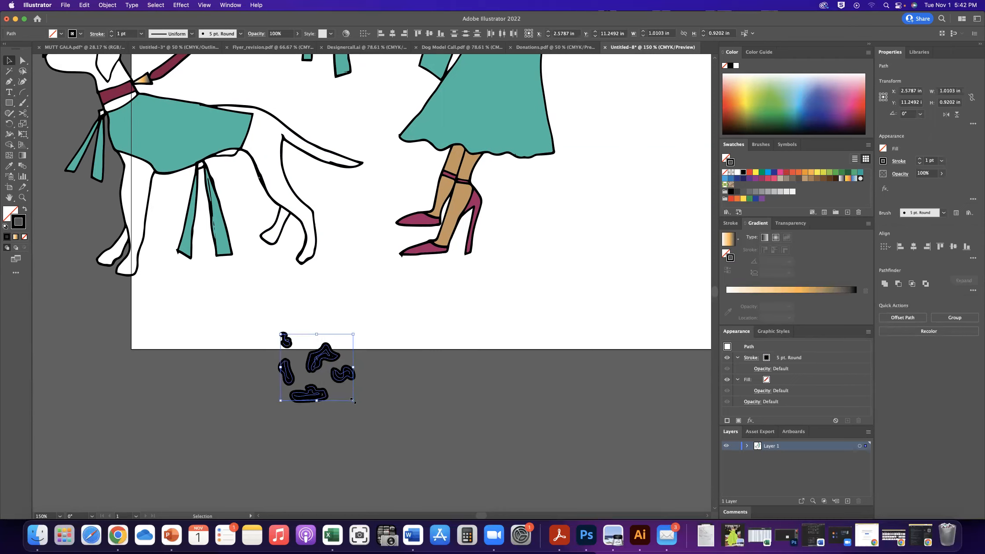
left_click_drag(354, 400, 342, 387)
left_click_drag(302, 340, 334, 322)
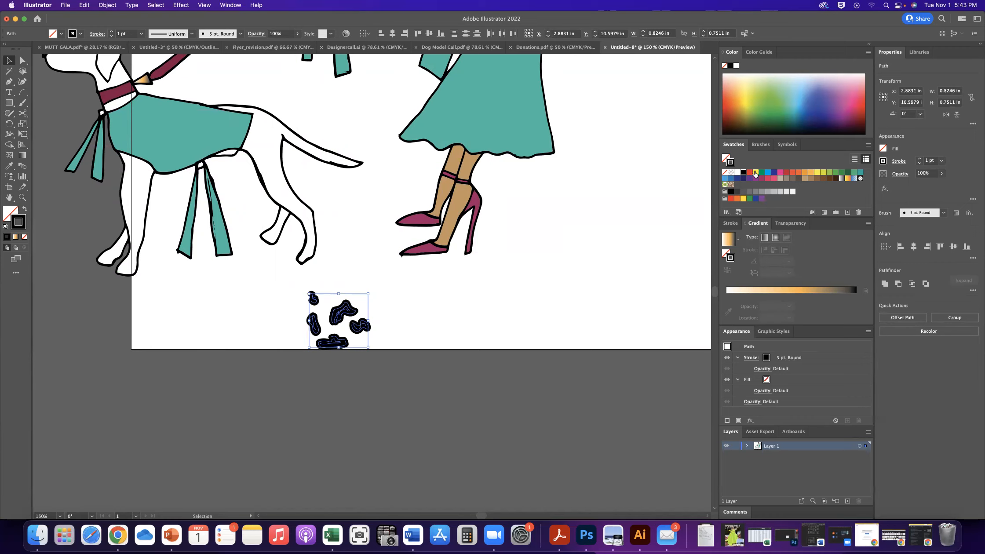
Step: Create a pattern swatch from the five spots and move the original spots aside, over the artboard's lower edge
left_click_drag(360, 313, 741, 189)
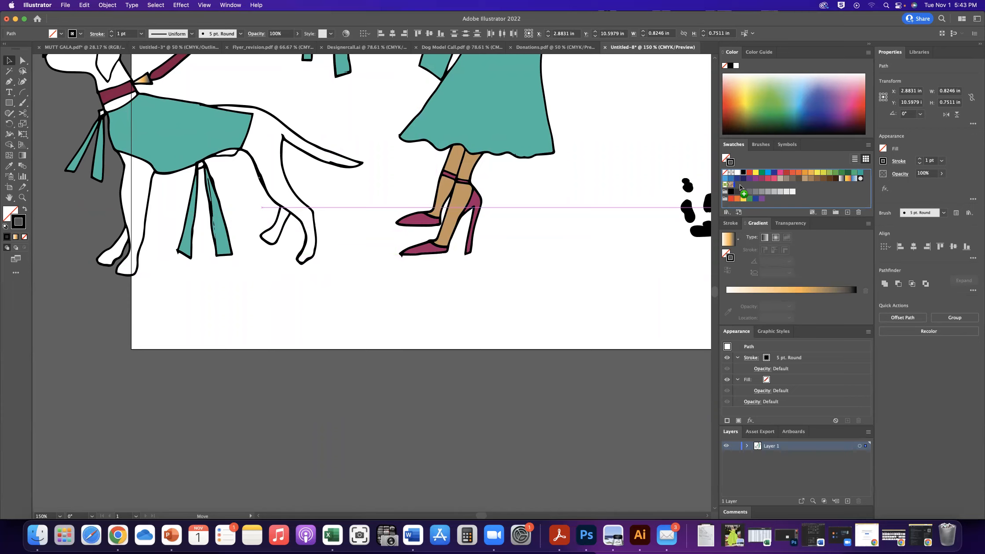
left_click_drag(740, 188, 739, 187)
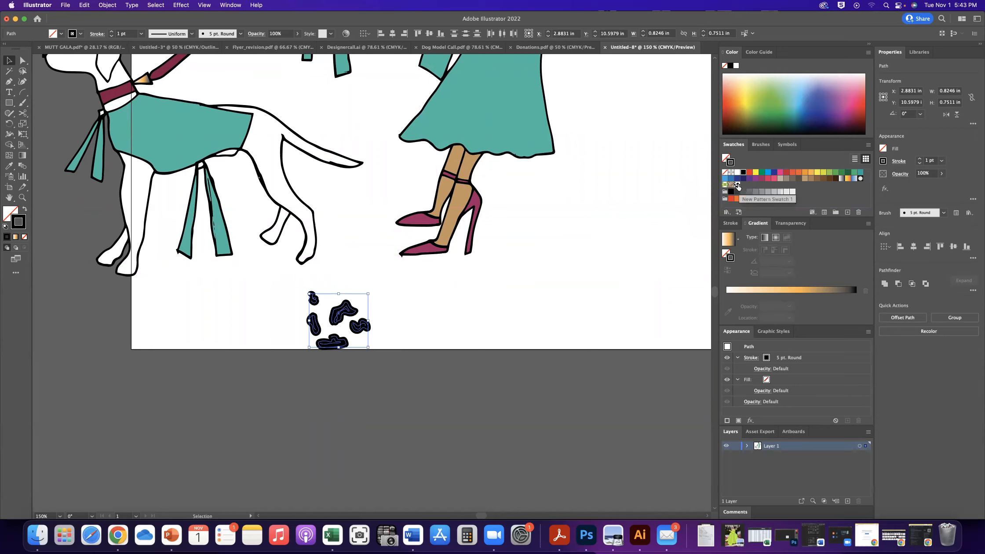
left_click_drag(347, 316, 636, 357)
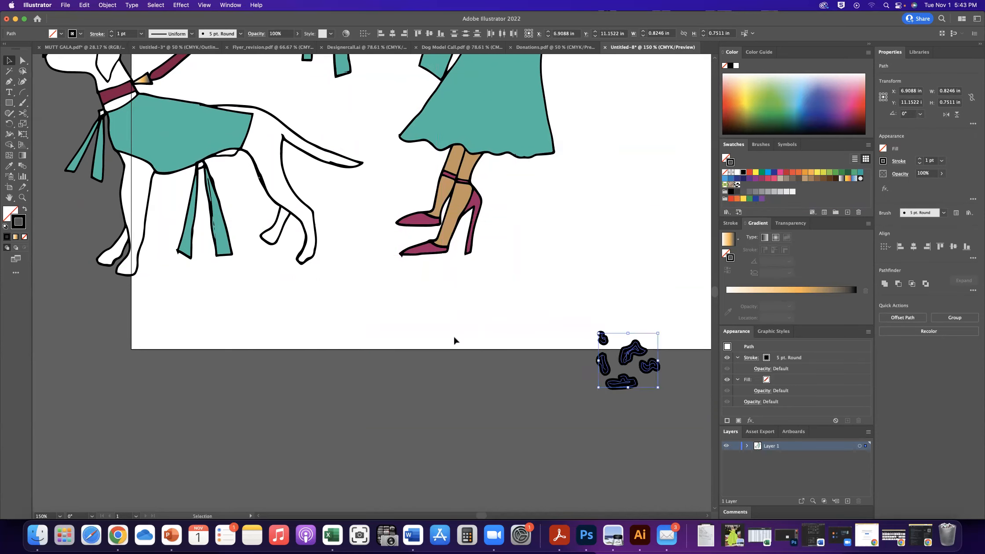
Step: Fill the dog's hindquarters, near hind leg and tail with the new spot pattern, leaving the shape without a stroke
scroll(413, 341, "up", 5)
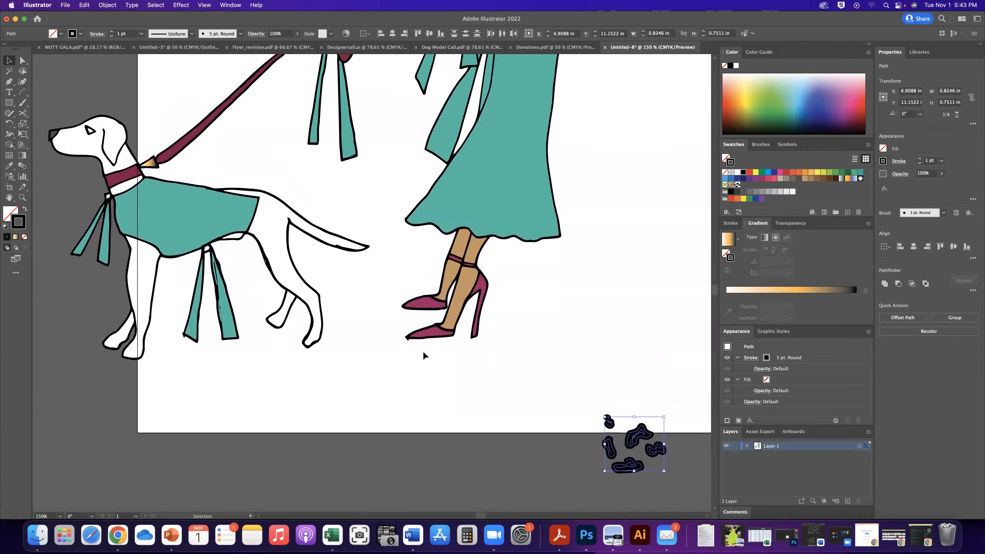
left_click(299, 219)
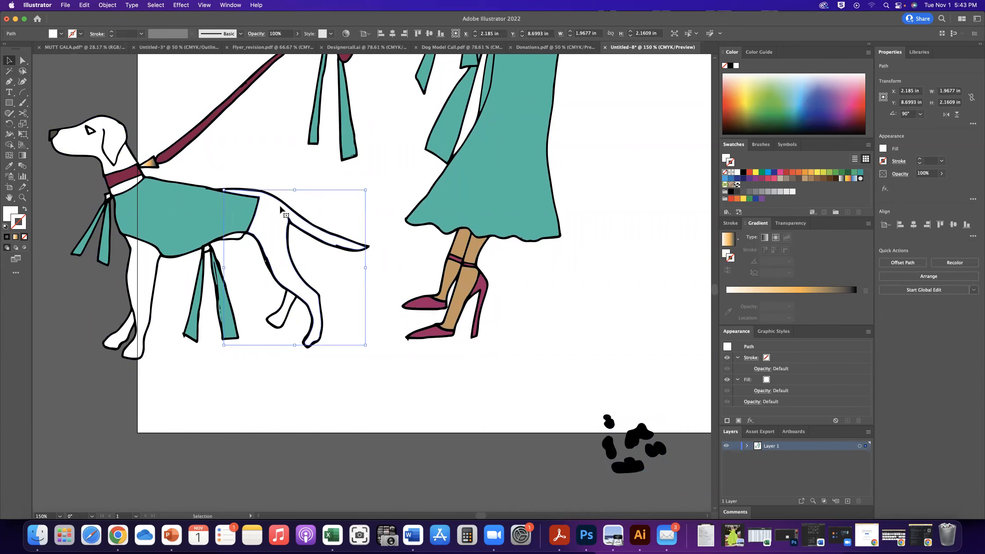
left_click(738, 185)
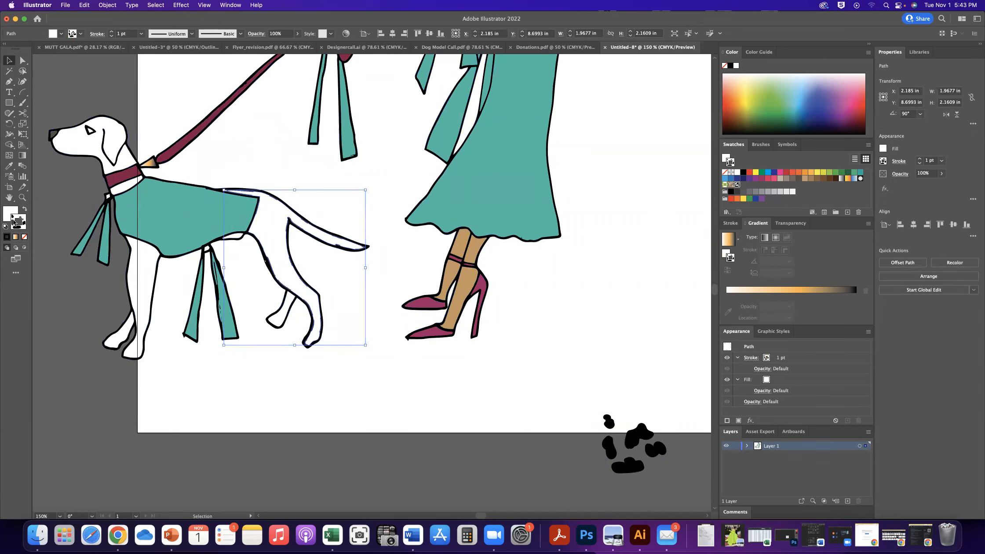
left_click(24, 236)
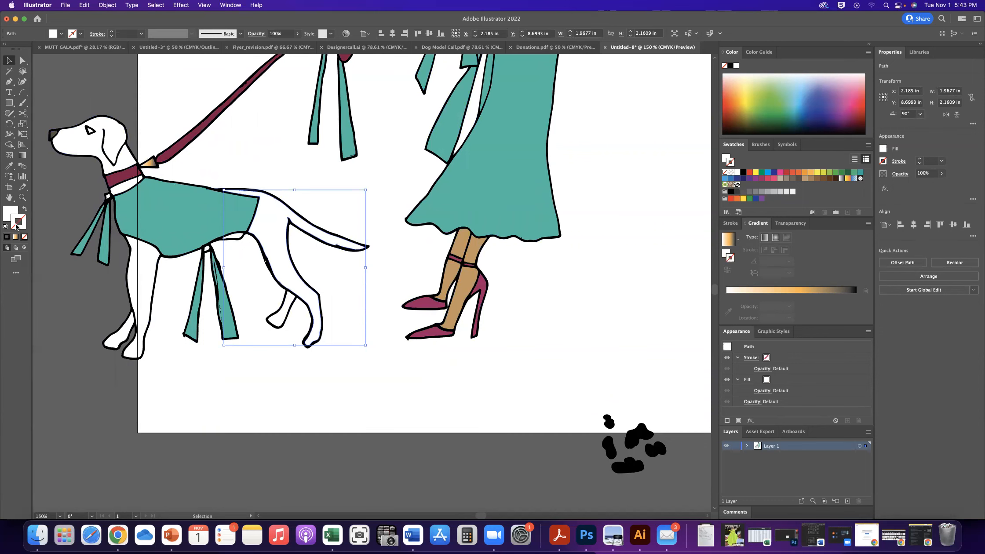
left_click(7, 213)
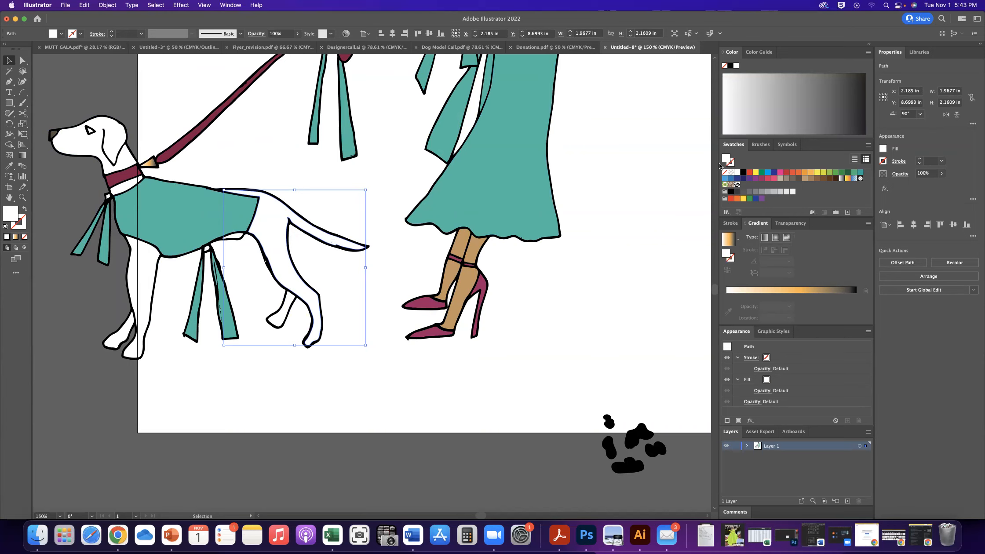
left_click(737, 185)
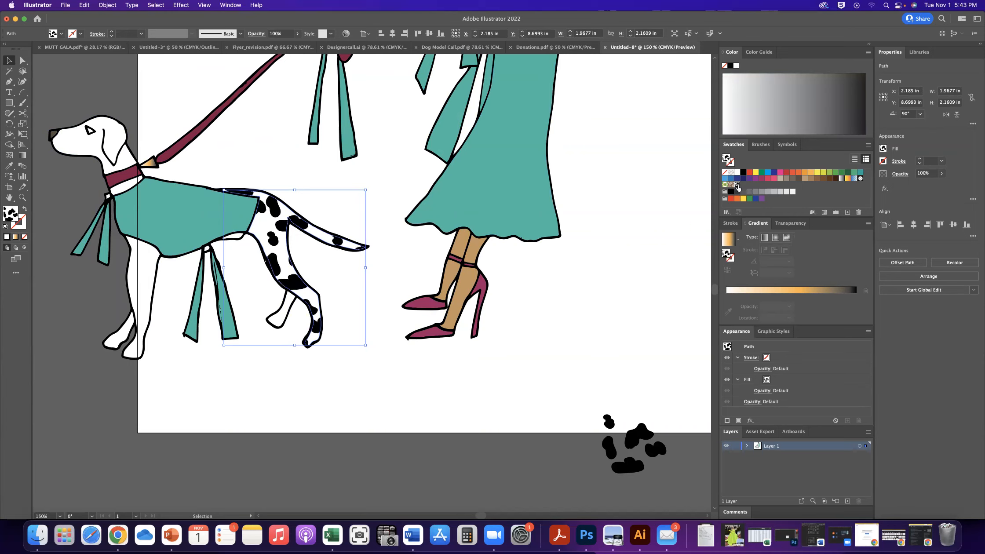
Step: Fill the dog's far hind leg and both front legs with the spot pattern
left_click(280, 321)
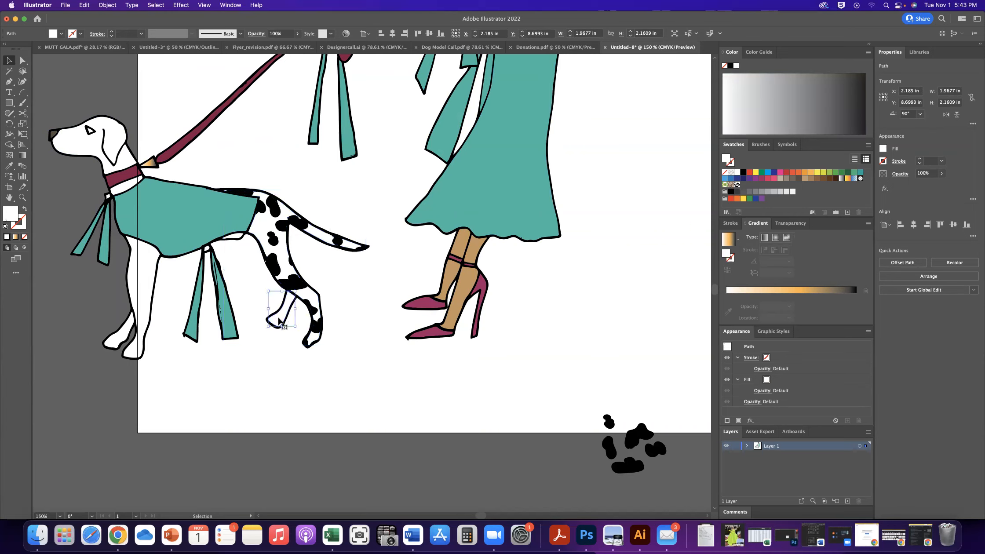
left_click(738, 185)
left_click(134, 291)
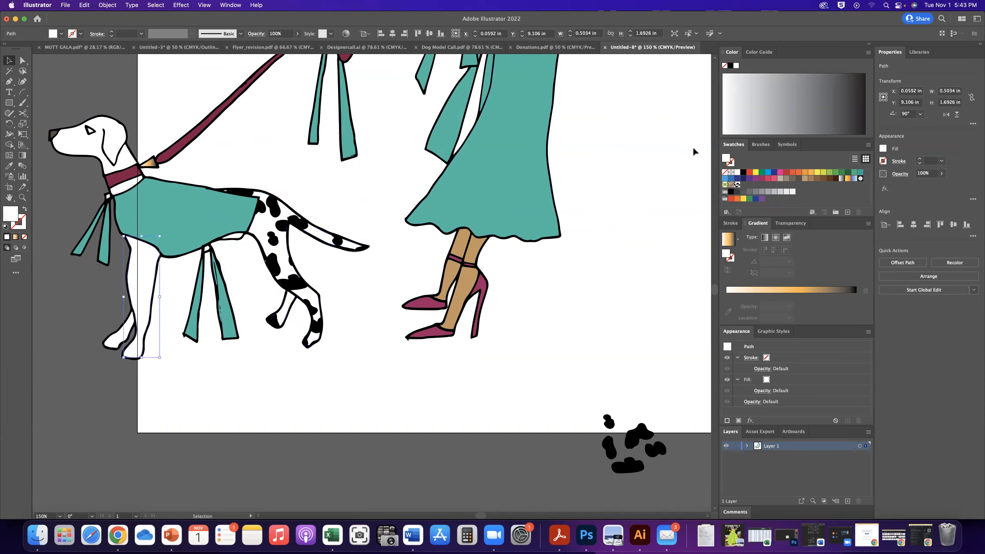
left_click(737, 185)
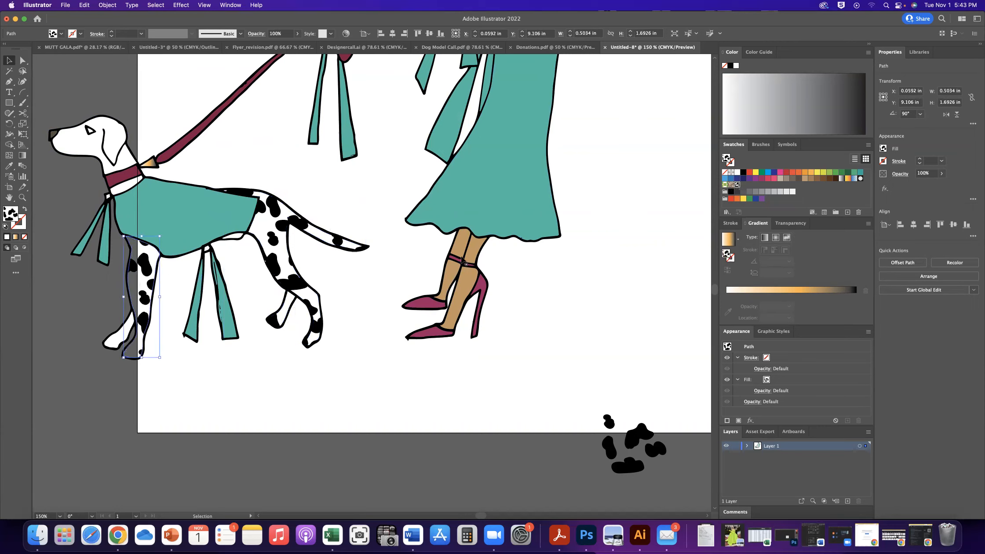
left_click(122, 335)
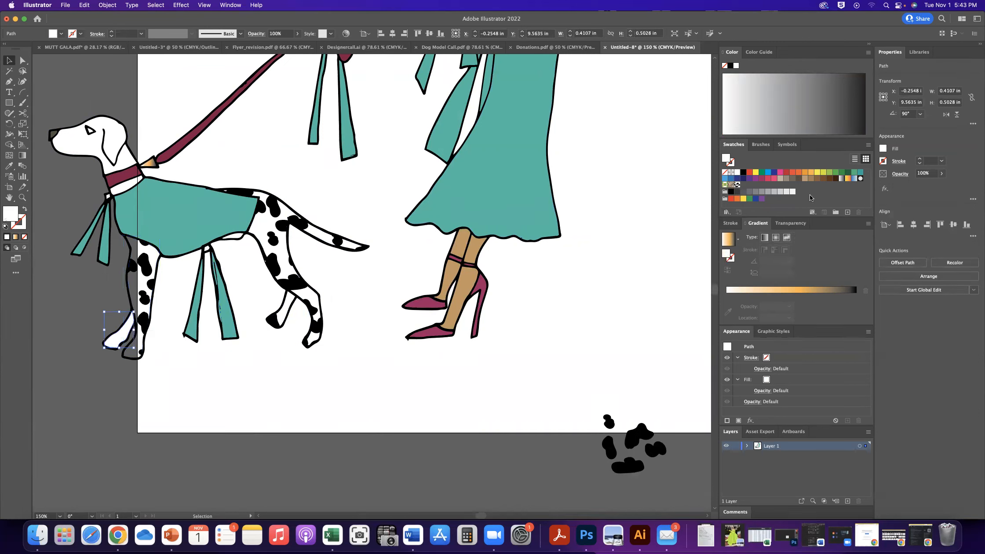
left_click(737, 185)
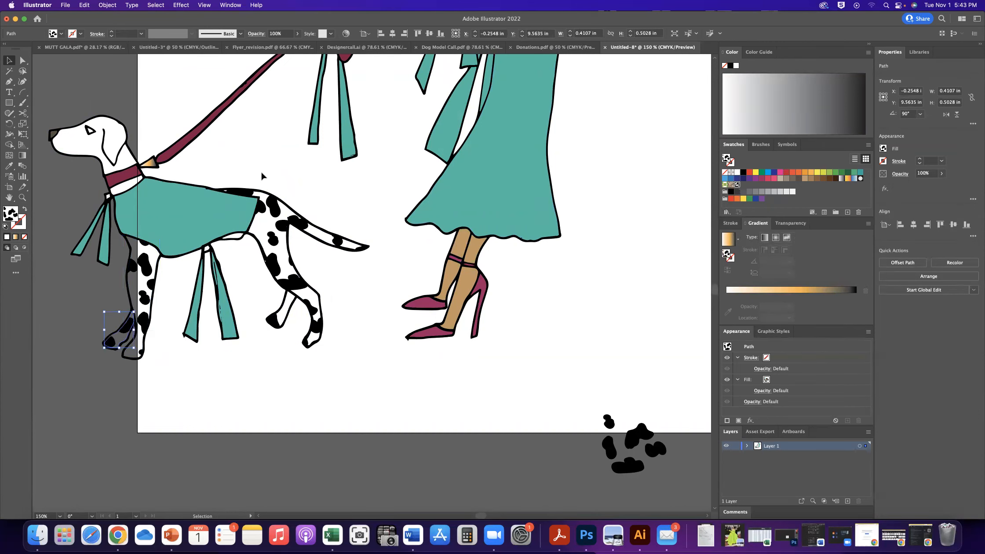
Step: Fill the dog's head and neck together with the spot pattern and deselect them
left_click(128, 162)
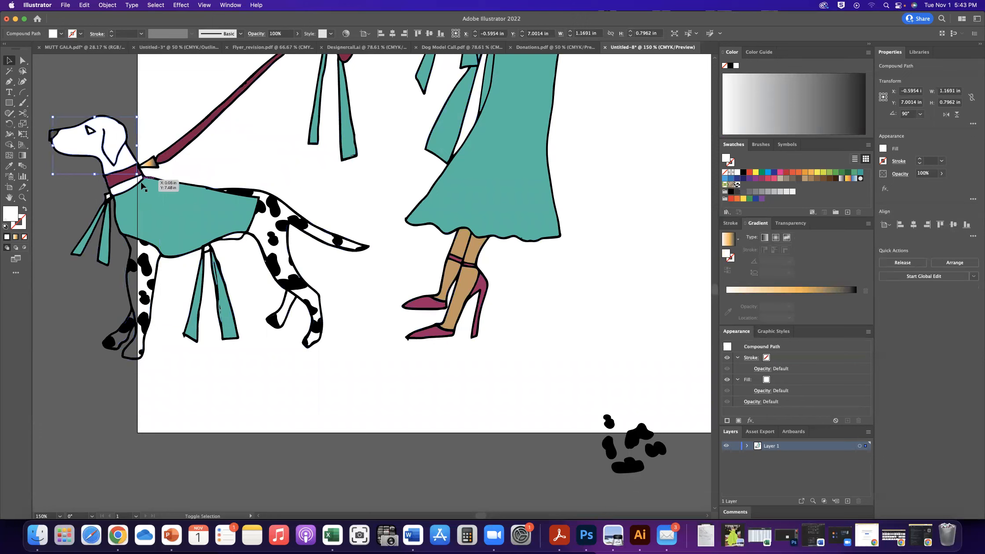
left_click(128, 186, "shift")
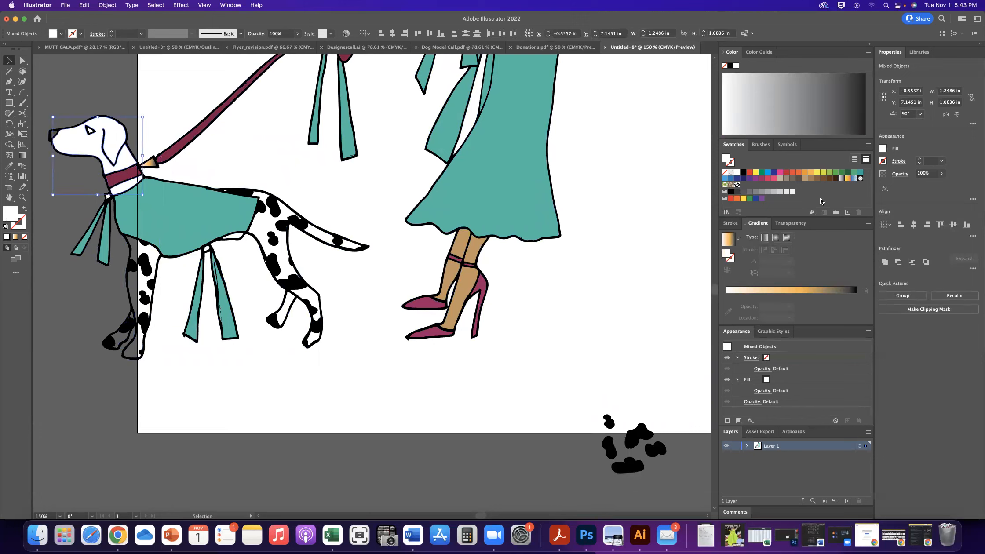
left_click(737, 186)
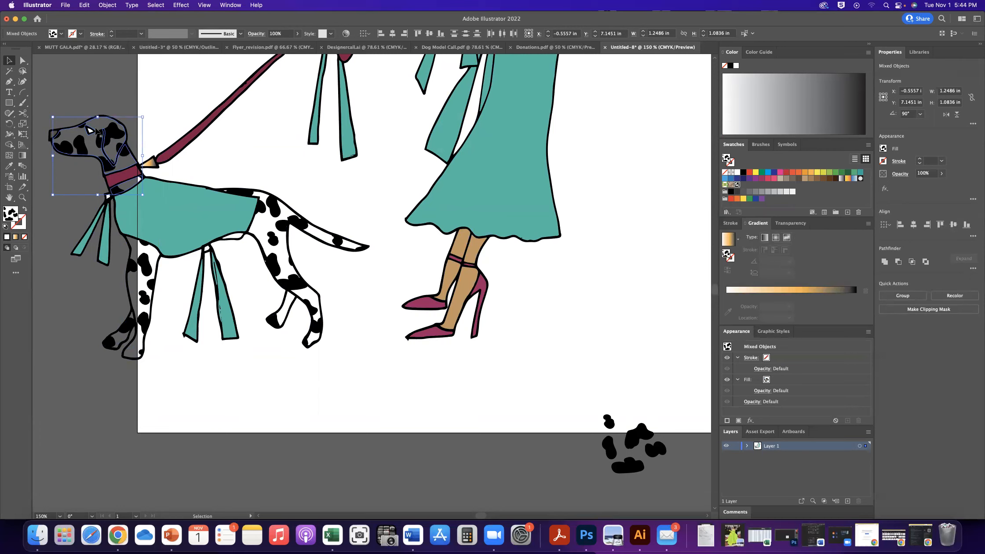
left_click(93, 95)
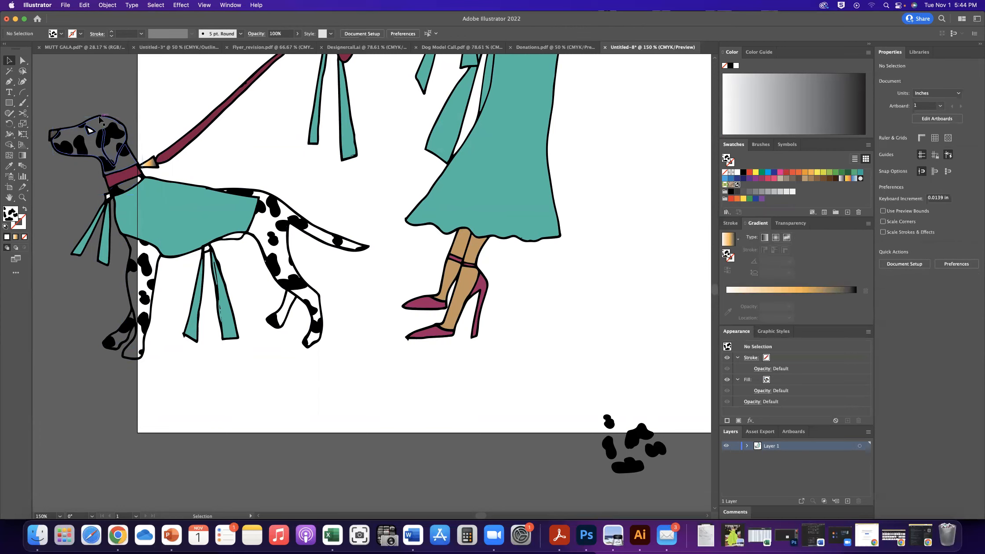
Step: Duplicate the dog's patterned head shape onto empty artboard space and fill the copy with near-white FCFCFC
left_click(100, 119)
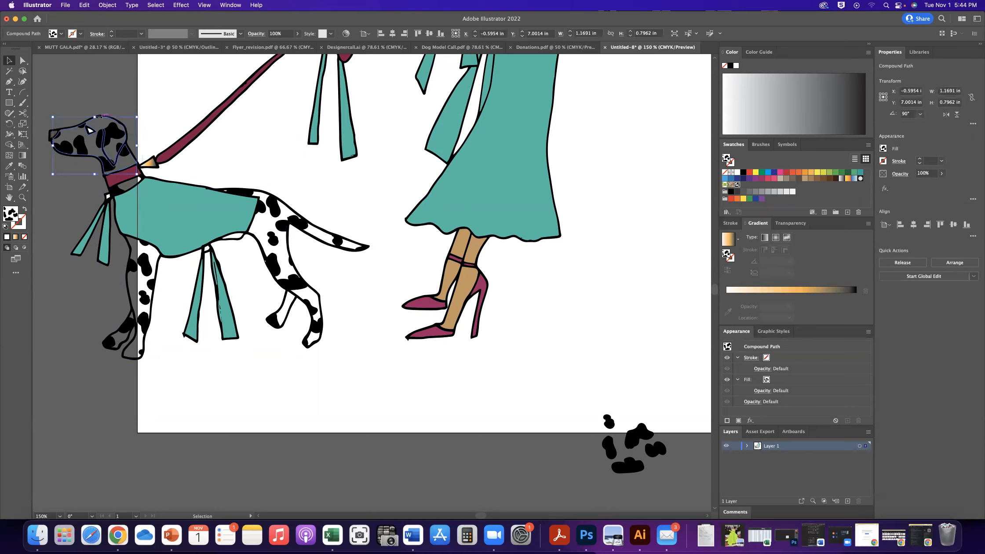
key("a")
key("super+v")
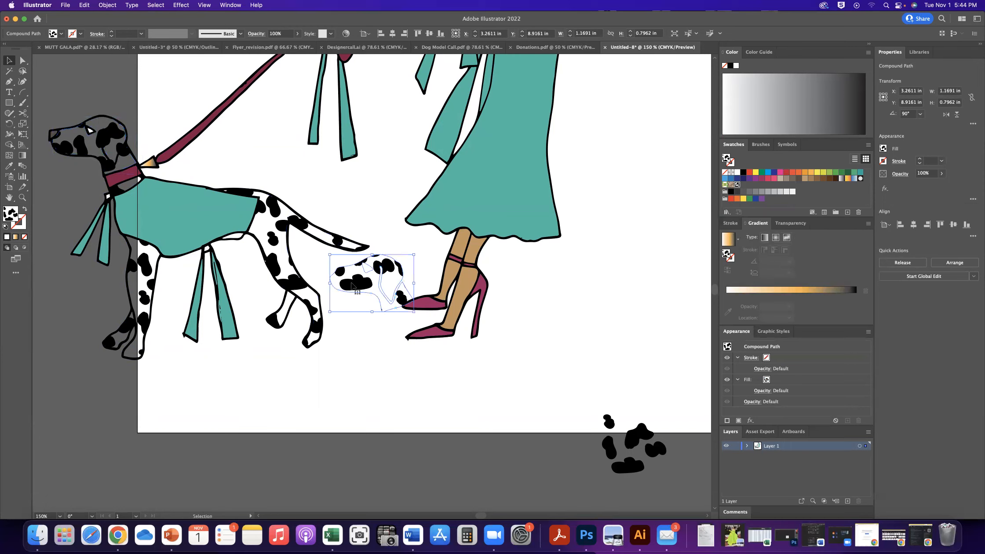
double_click(9, 215)
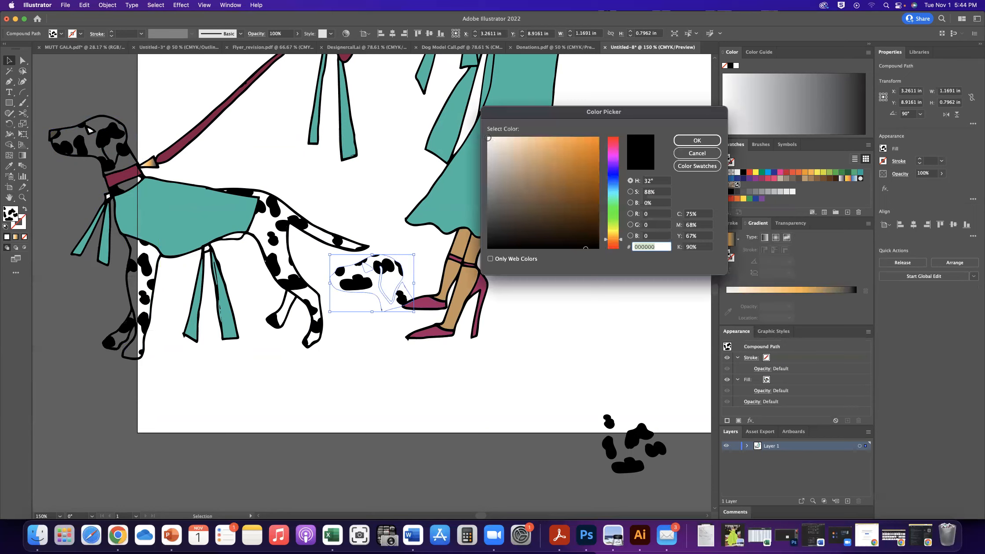
left_click(487, 137)
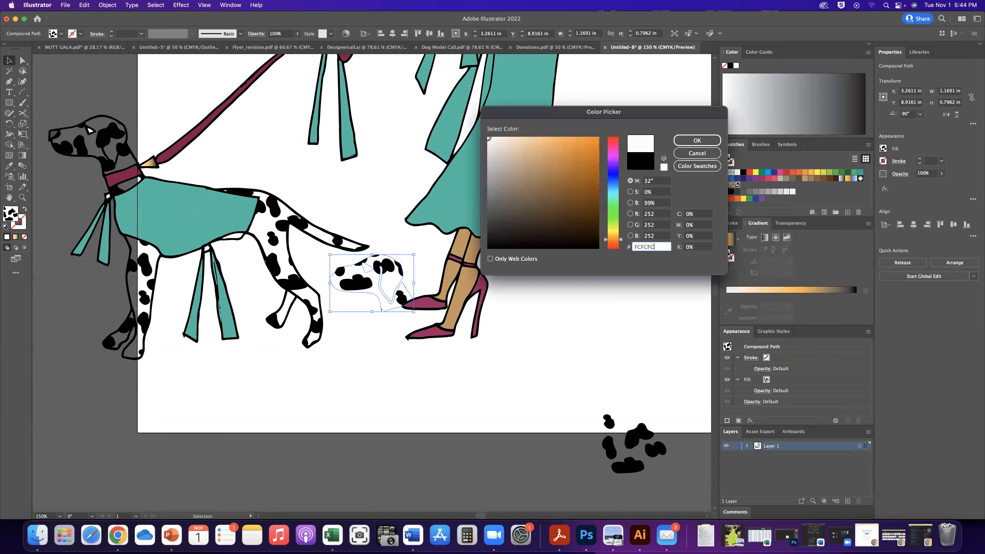
left_click(696, 140)
Step: Send the white head copy to the back and align it beneath the dog's spotted head
left_click_drag(364, 288, 83, 130)
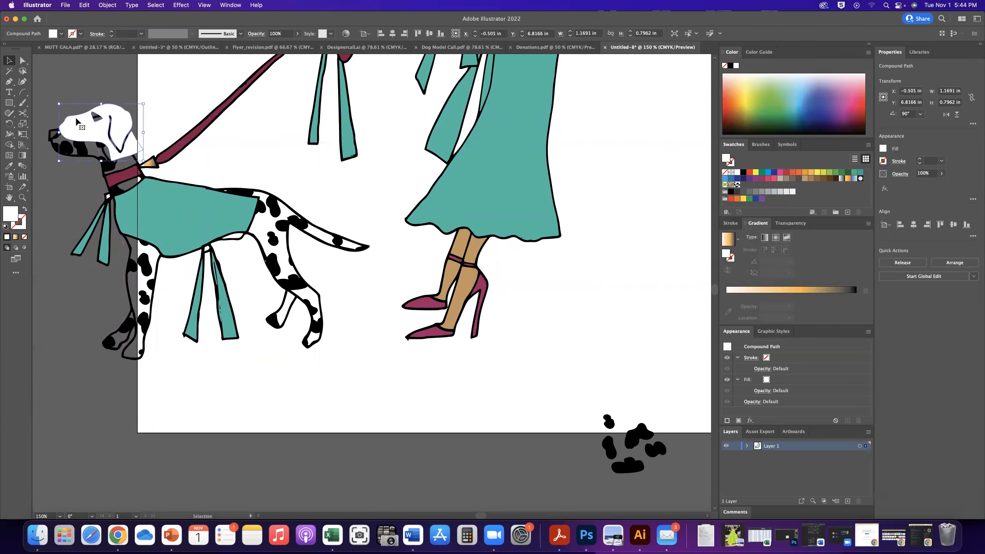
left_click(106, 5)
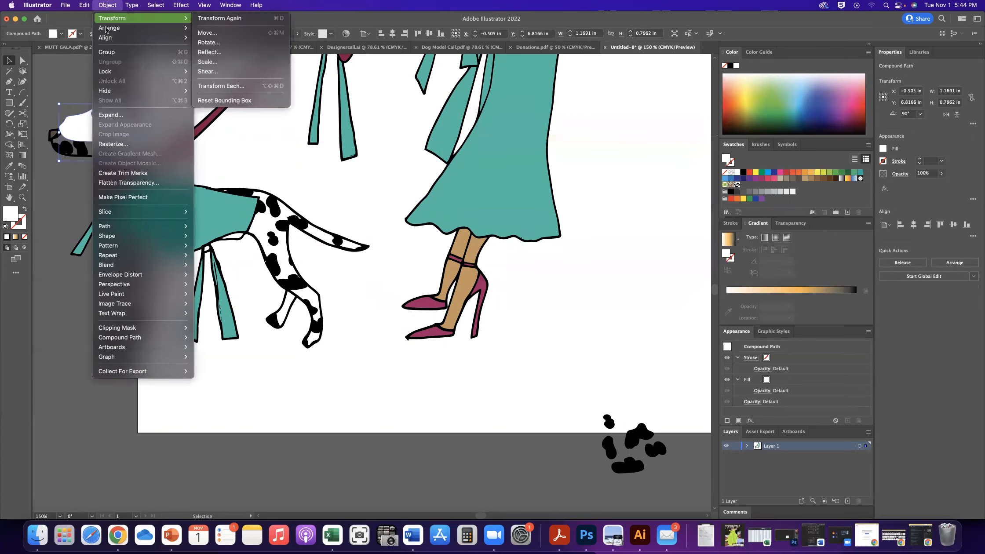
mouse_move(107, 29)
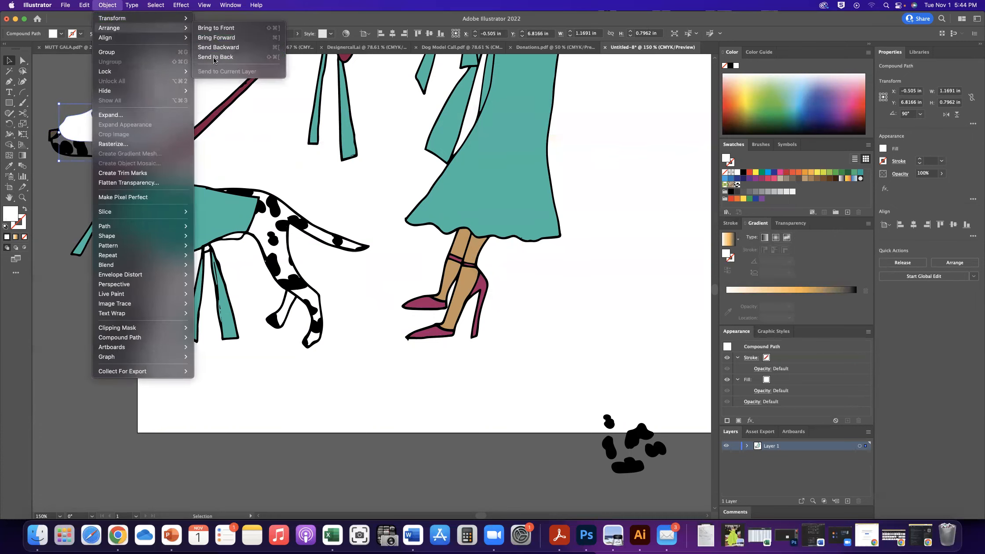
left_click(215, 57)
left_click_drag(121, 115, 115, 129)
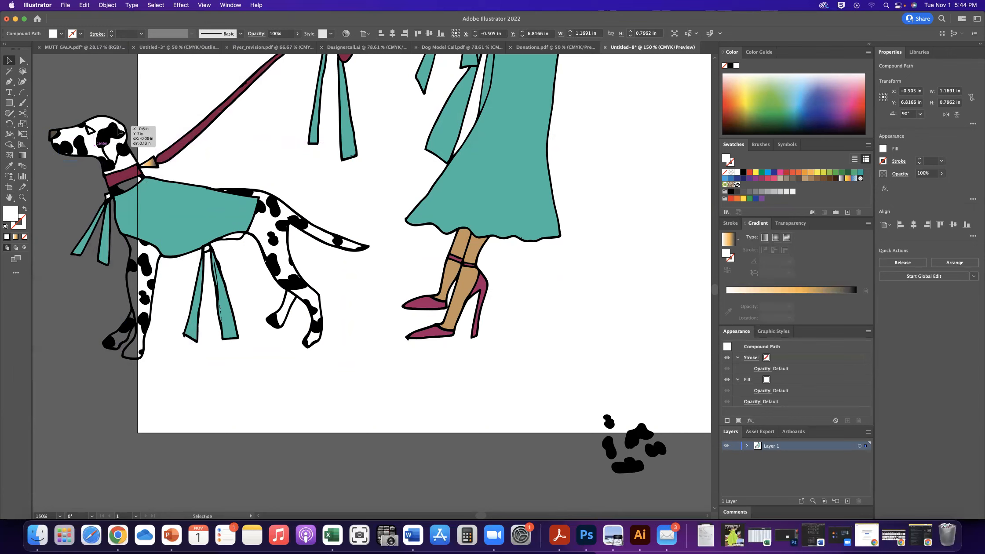
Step: Duplicate the dog's spotted neck, legs, hindquarters and tail together off to the side and group the copies
left_click(131, 187)
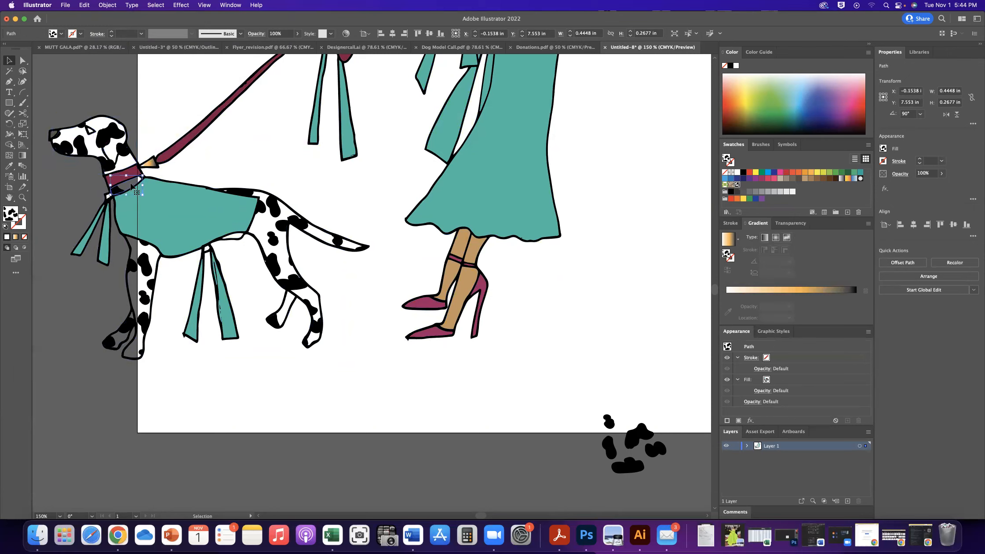
left_click(134, 299, "shift")
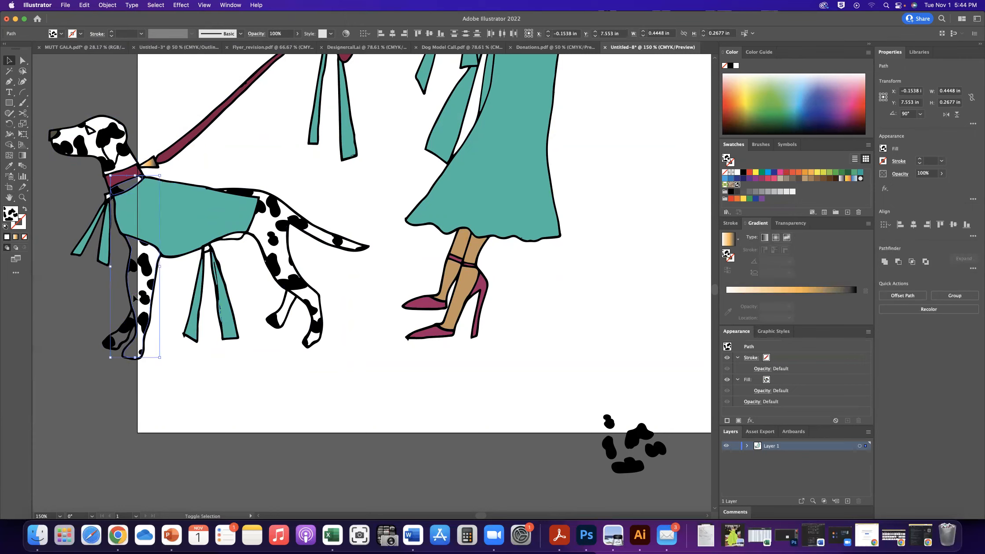
left_click(121, 343, "shift")
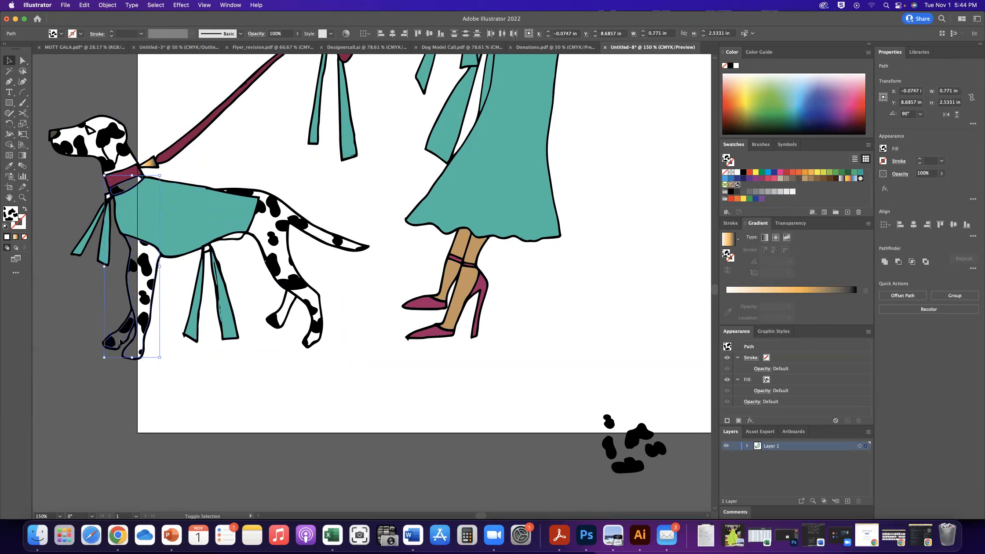
left_click(286, 261, "shift")
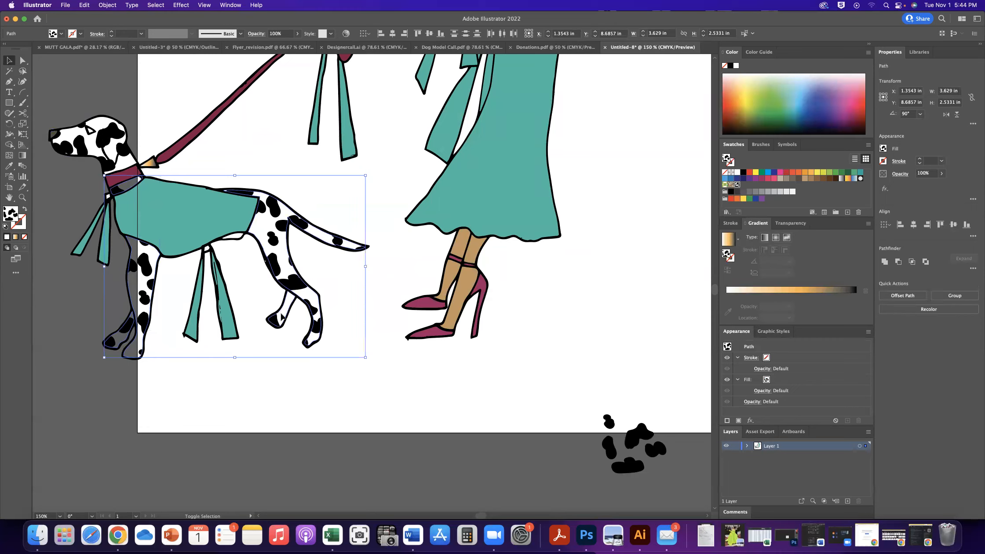
left_click(236, 237, "shift")
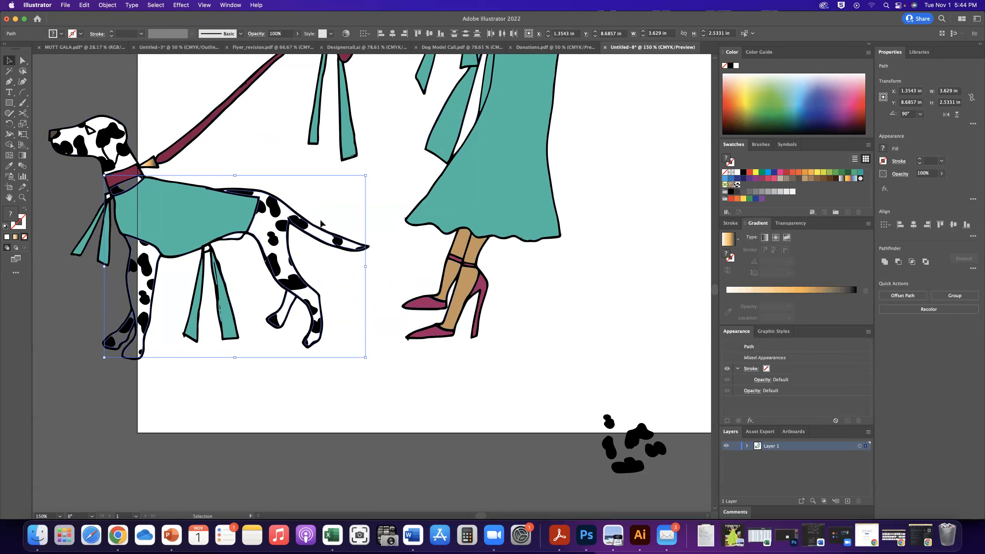
left_click_drag(321, 223, 458, 239)
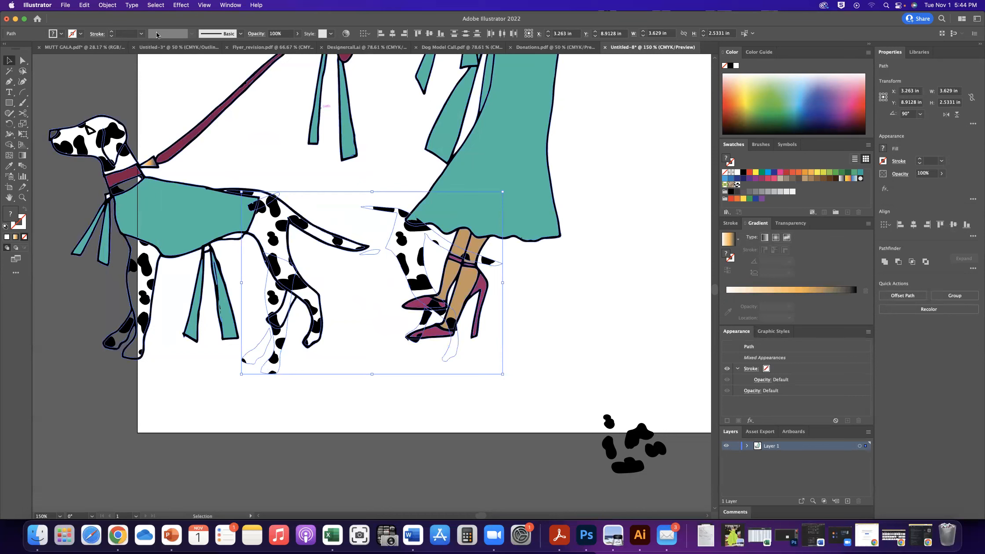
left_click(106, 5)
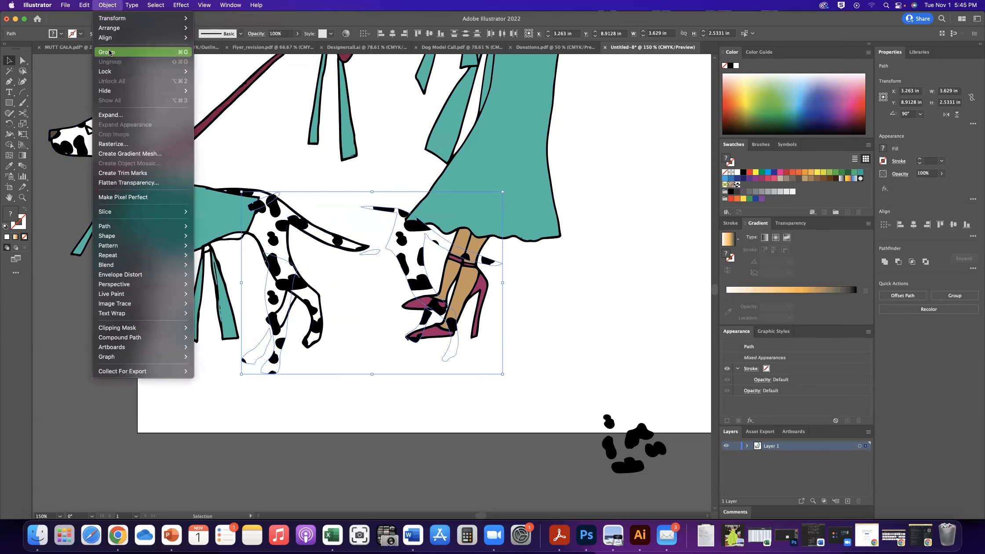
left_click(123, 53)
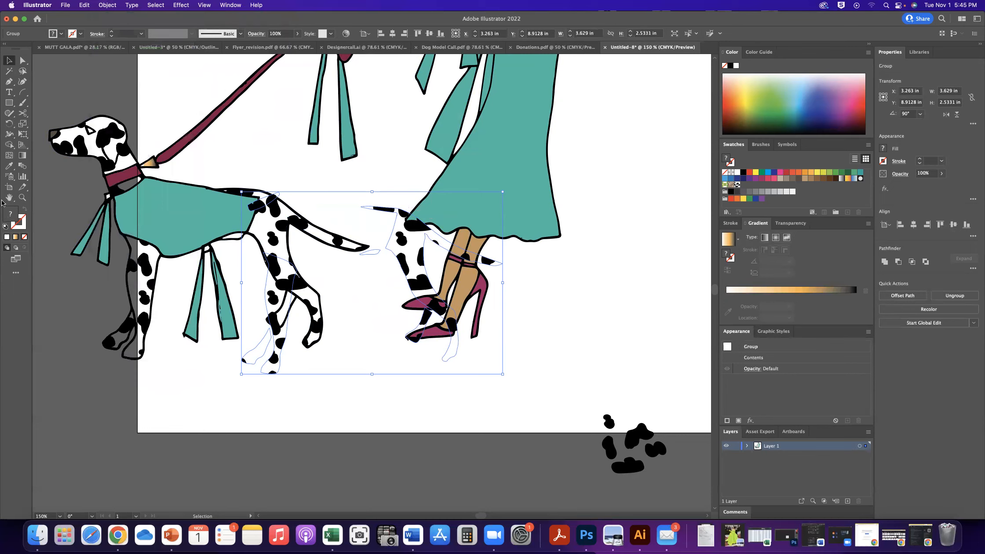
Step: Try to sample the dog's head fill onto the grouped copies with the Eyedropper, denying the screen recording request
left_click(9, 166)
left_click(79, 128)
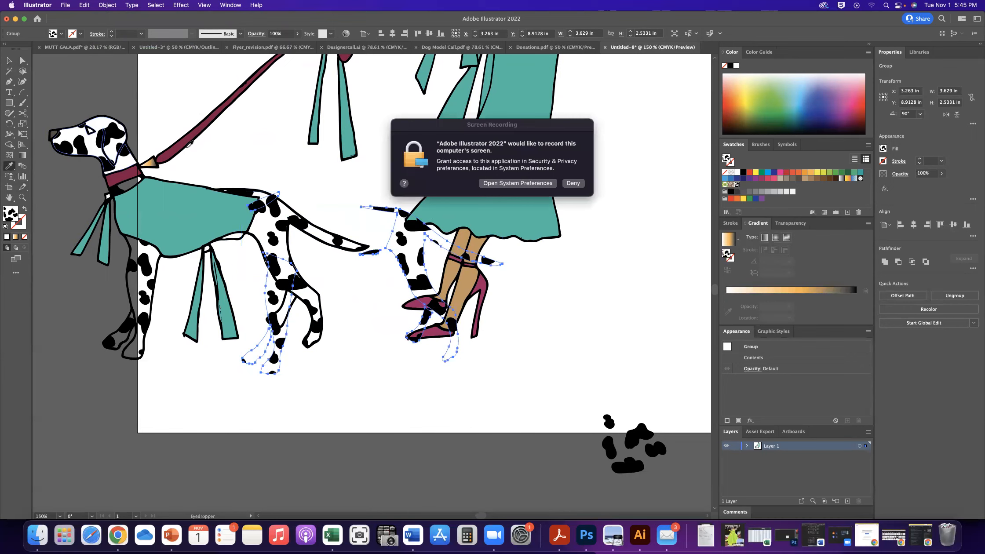
left_click(573, 183)
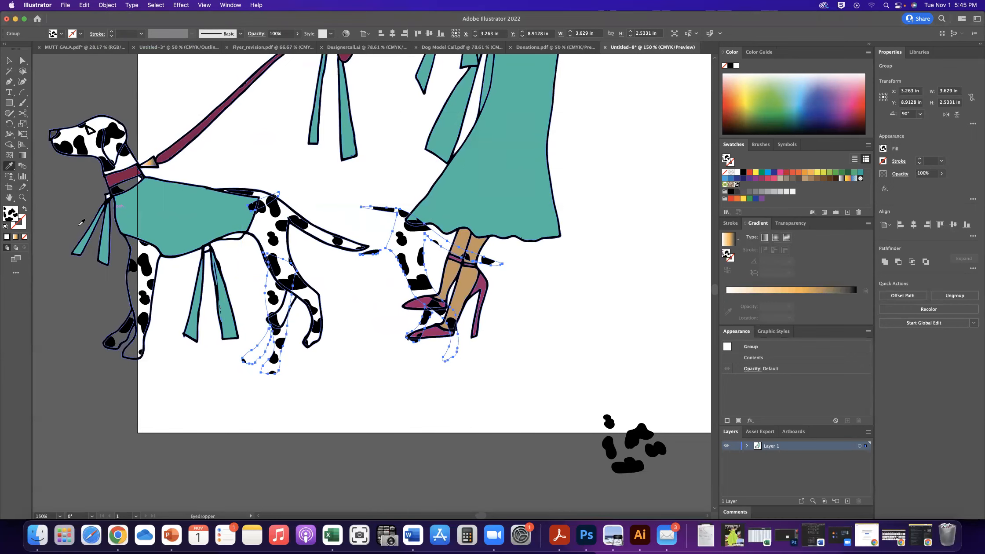
Step: Fill the grouped body copies with near-white FCFBFA
double_click(9, 215)
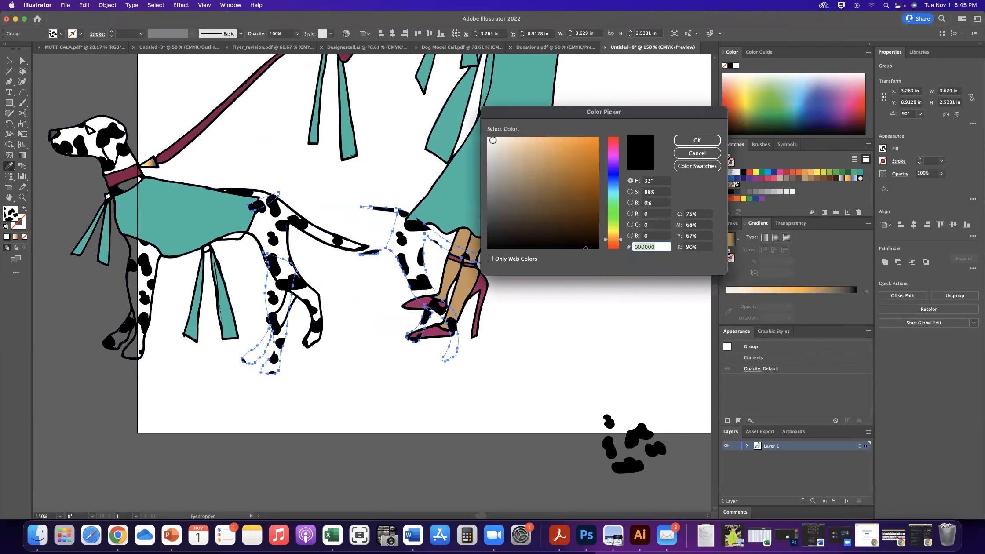
left_click(488, 138)
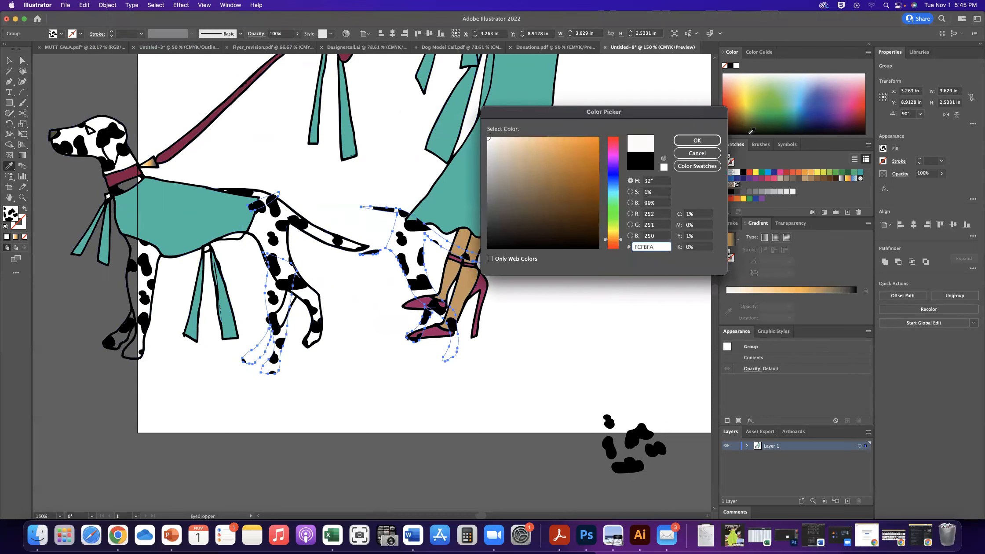
left_click(714, 141)
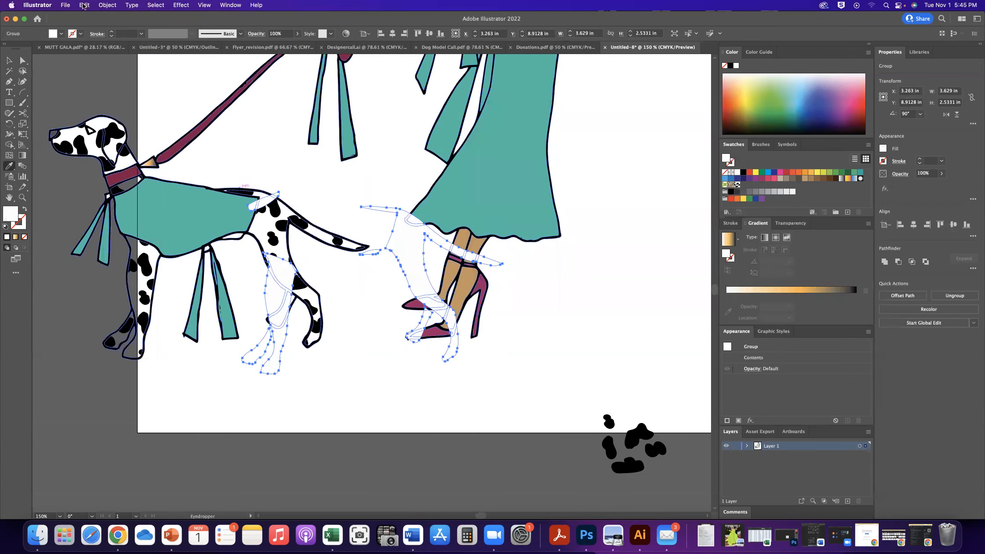
Step: Send the white body group to the back, align it beneath the dog's spotted body and deselect it
left_click(107, 5)
mouse_move(132, 28)
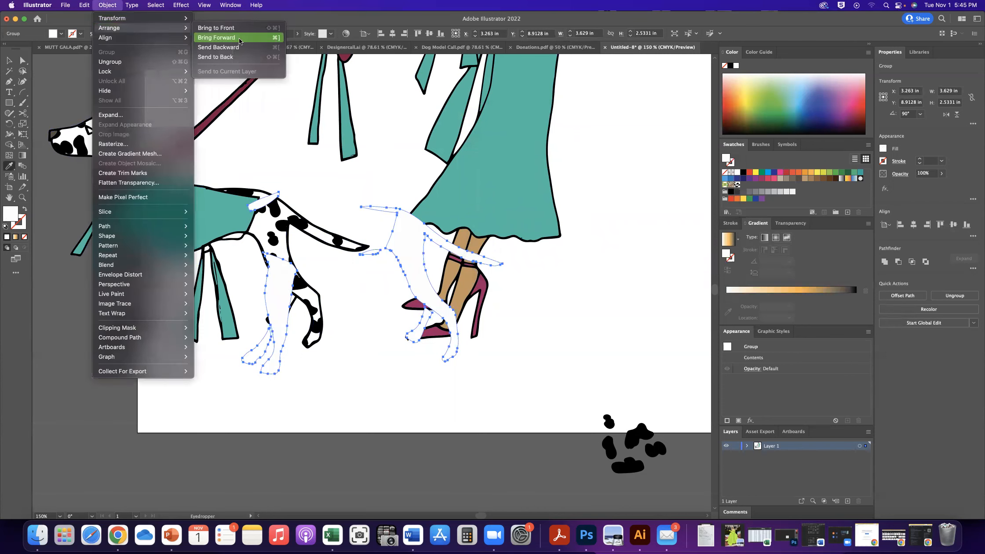
left_click(229, 57)
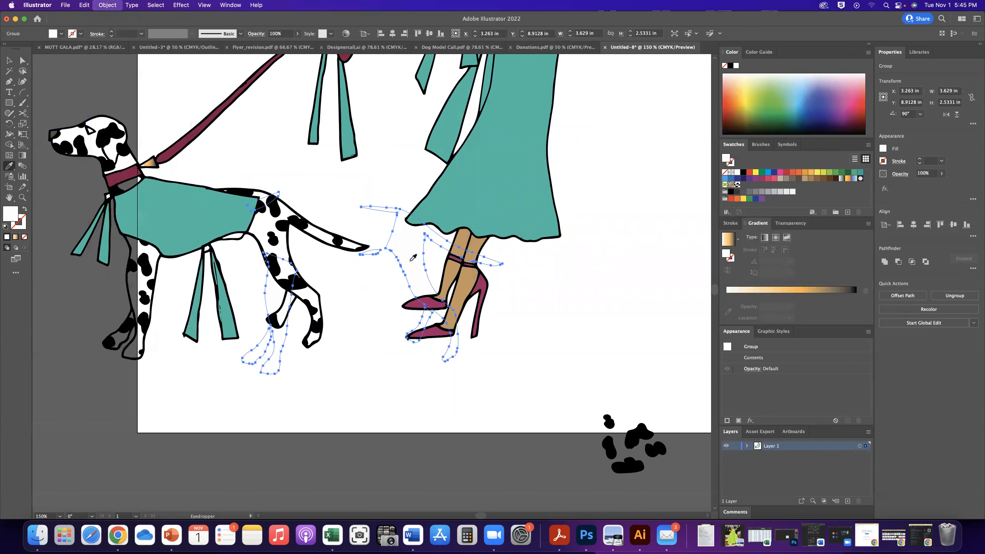
key("v")
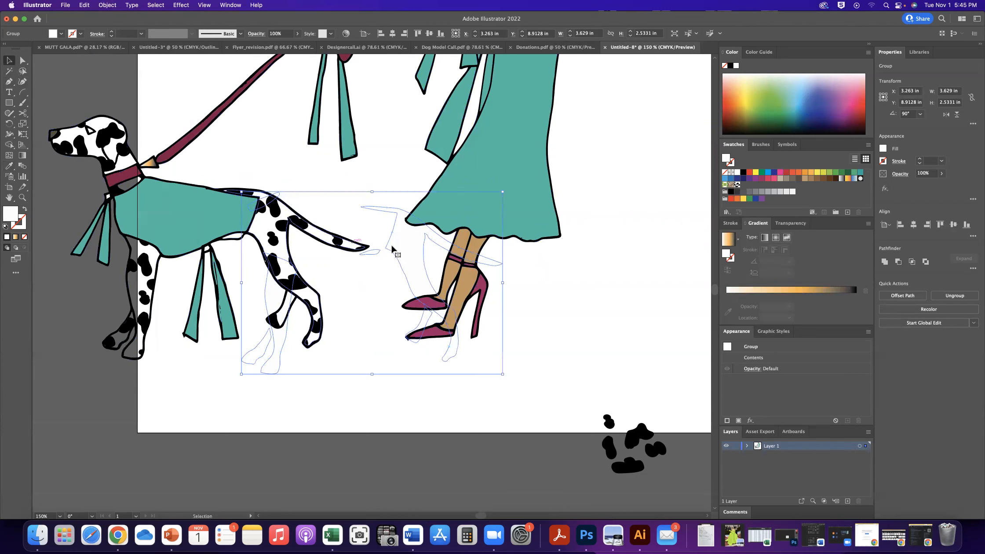
left_click_drag(394, 246, 267, 238)
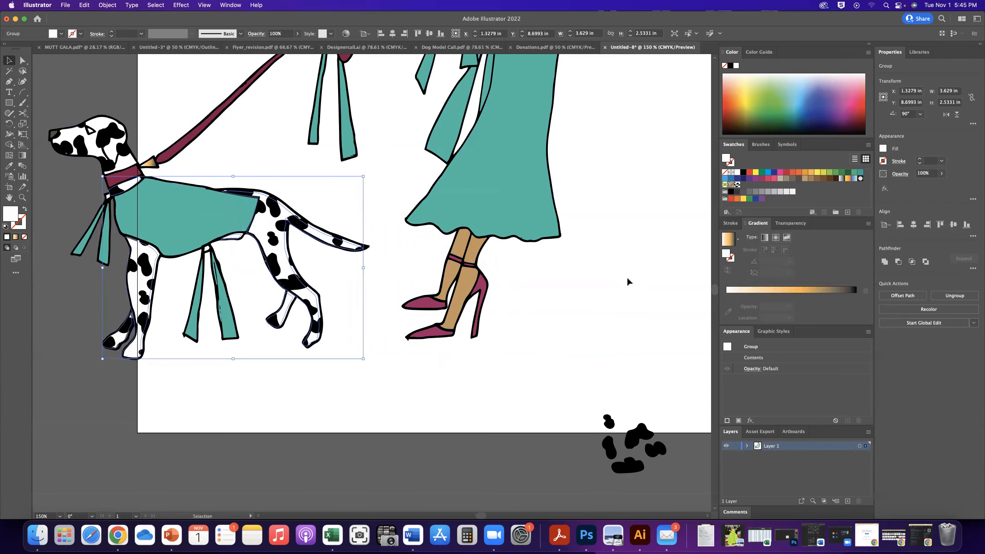
scroll(626, 276, "up", 3)
scroll(630, 277, "down", 2)
left_click(630, 277)
Step: Delete all five original spots at the artboard's lower edge
left_click(638, 453)
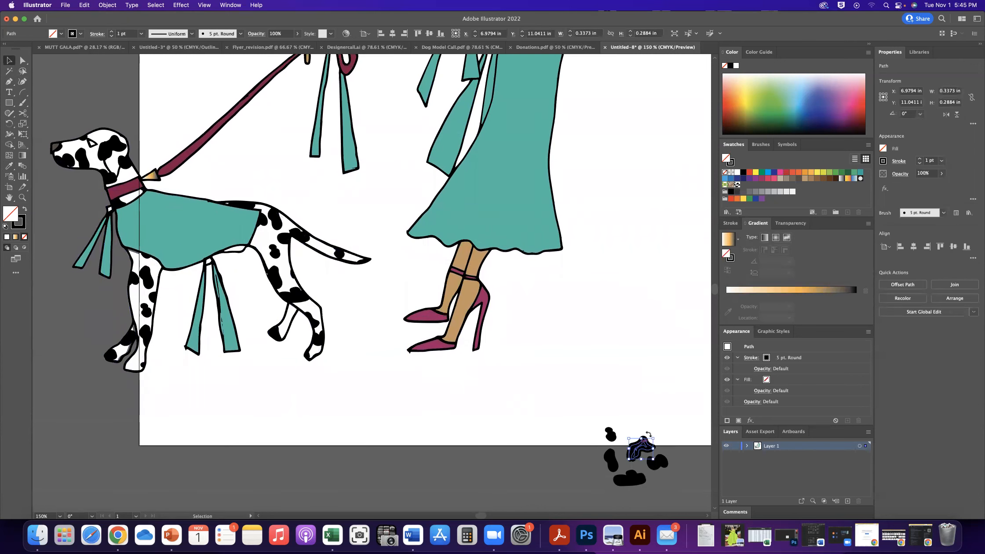
left_click_drag(590, 429, 668, 478)
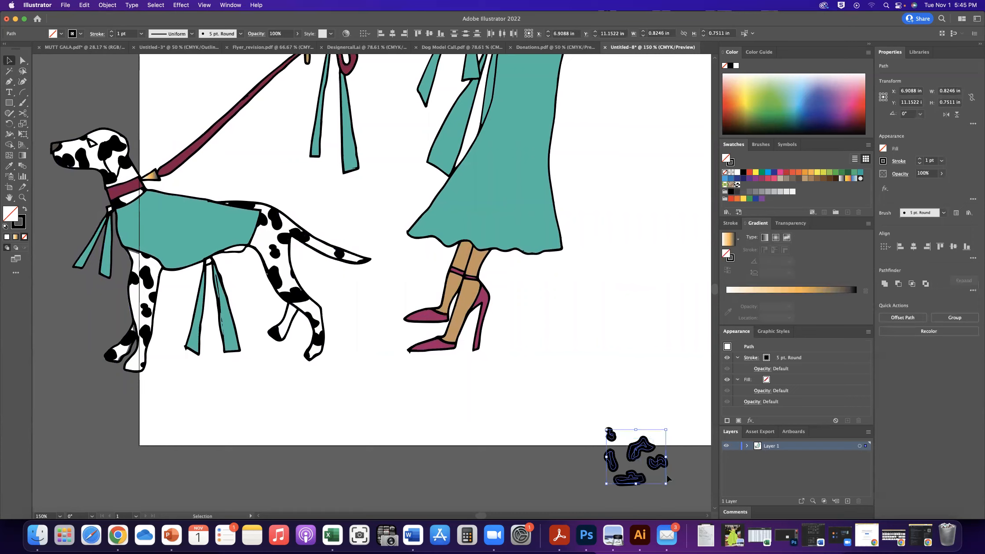
key("Delete")
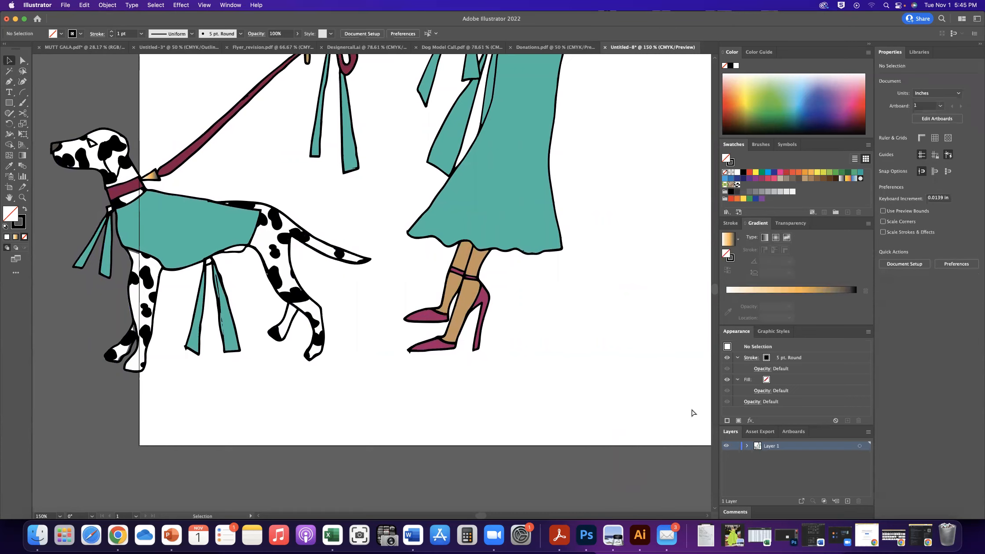
Step: Select the whole illustration of the woman, leash and dog and group it
key("super+minus")
key("super+minus")
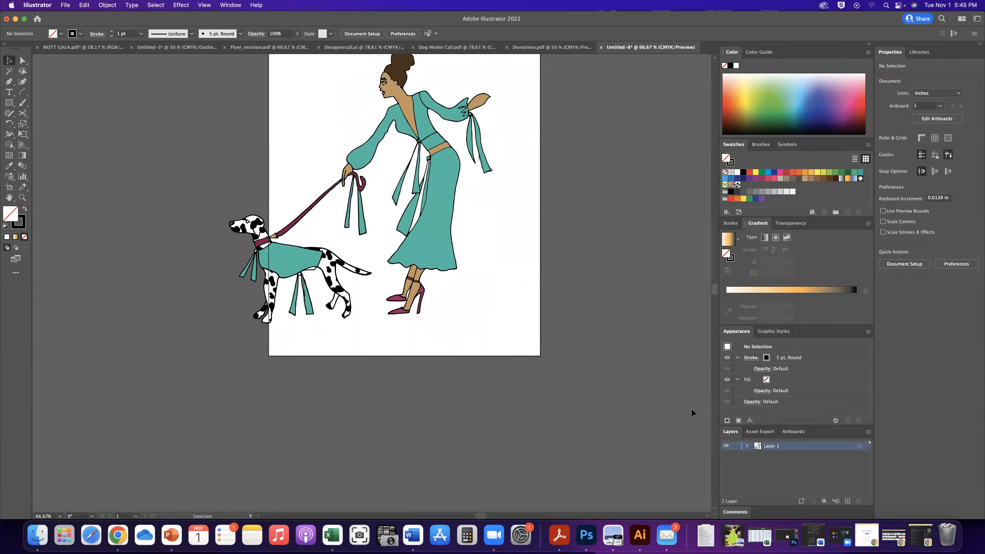
scroll(471, 280, "down", 2)
scroll(471, 280, "up", 5)
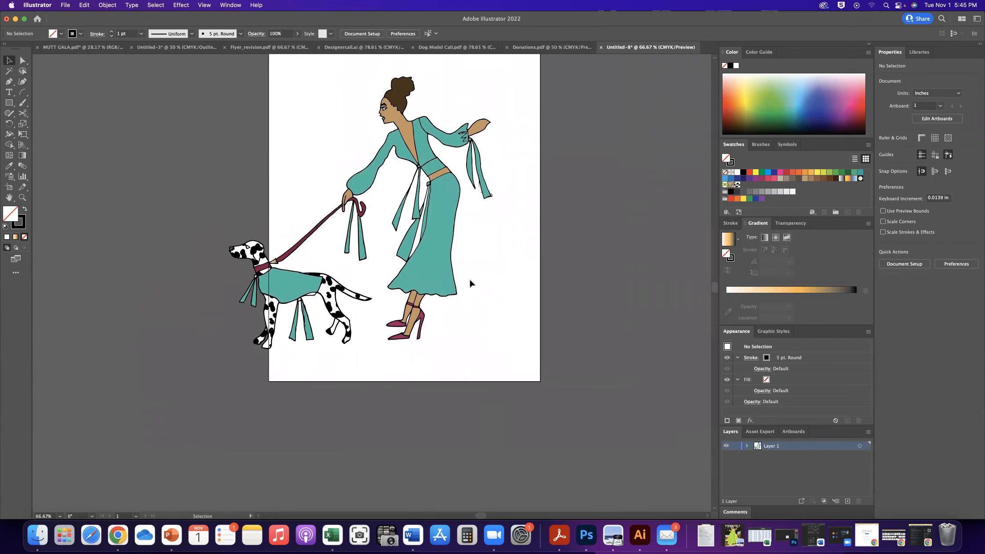
scroll(471, 281, "right", 1)
scroll(455, 281, "up", 1)
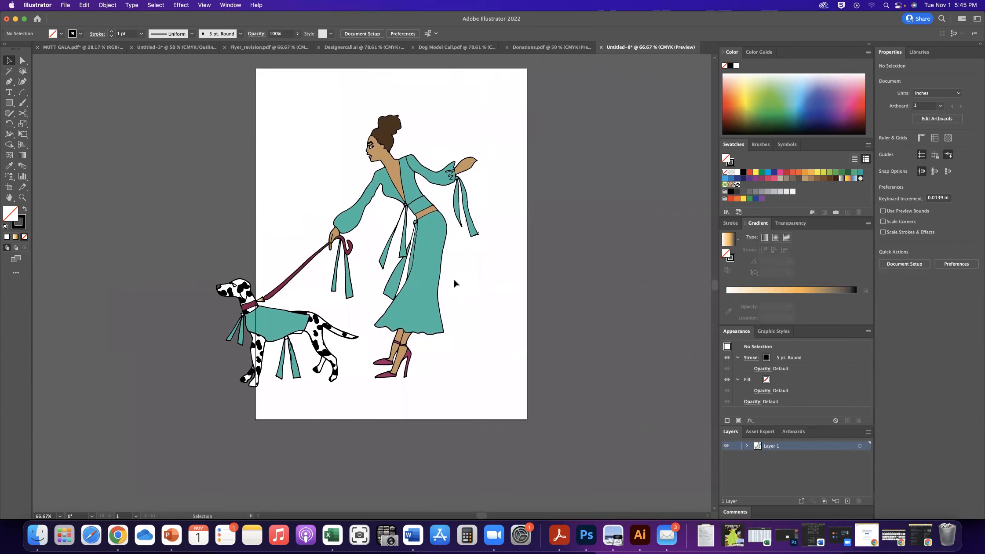
left_click_drag(183, 91, 534, 423)
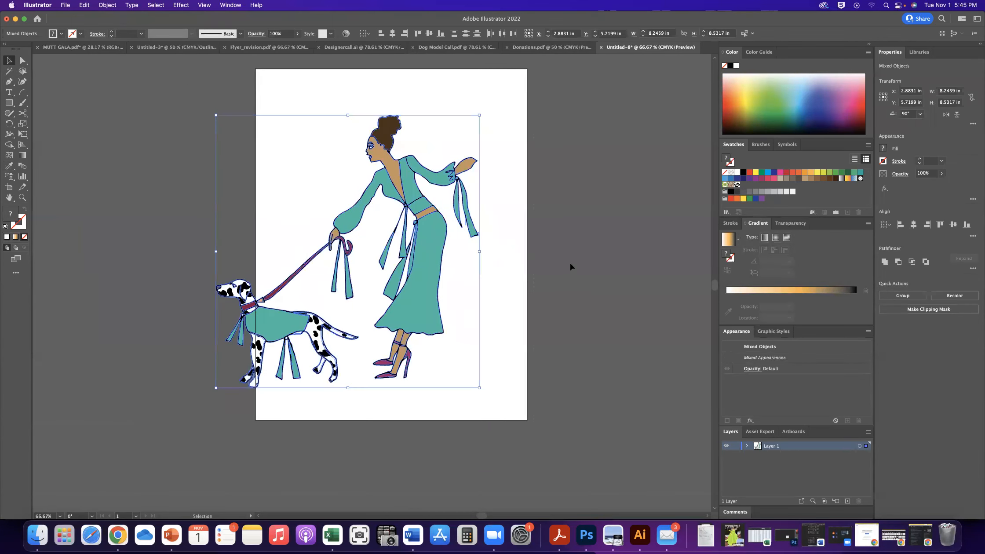
left_click(107, 5)
mouse_move(112, 32)
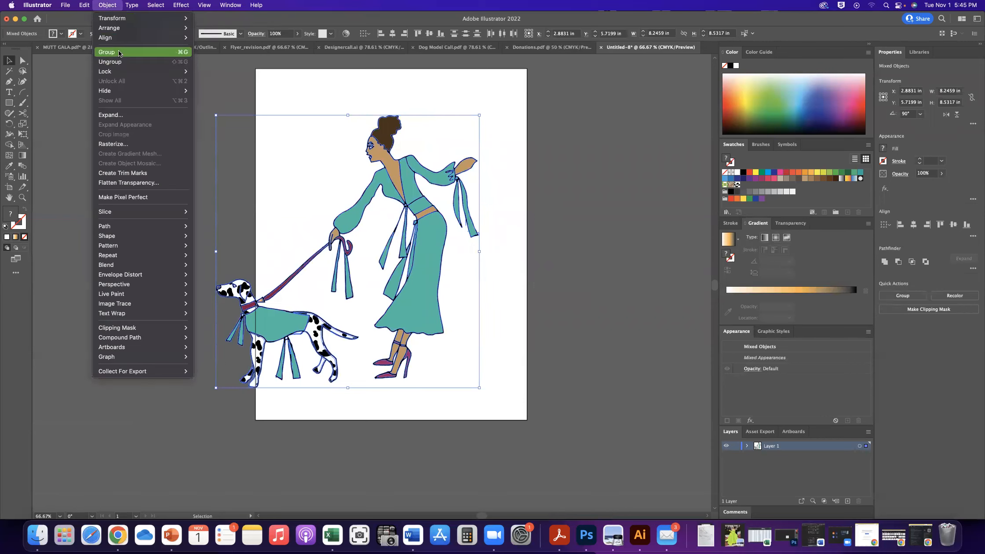
left_click(119, 51)
Step: Move the grouped illustration fully onto the artboard, scale it down slightly, reposition it within the page and deselect it
left_click_drag(433, 250, 467, 270)
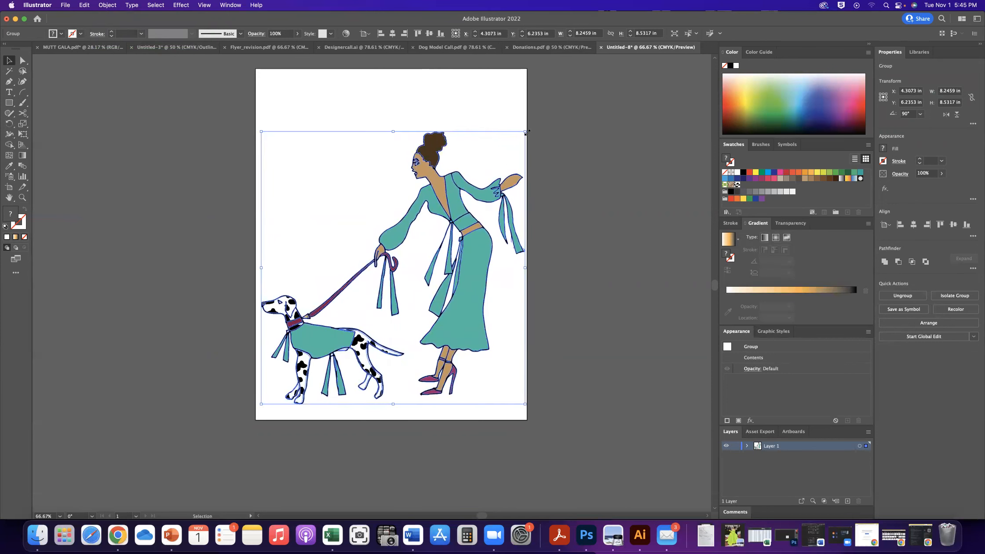
left_click_drag(525, 131, 514, 143)
left_click_drag(449, 315, 456, 299)
left_click(559, 224)
left_click(546, 282)
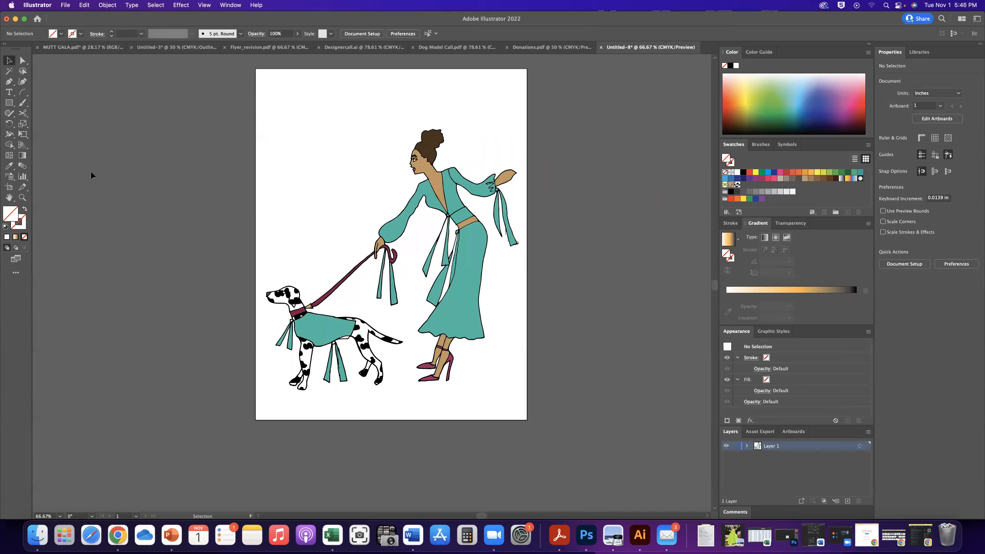
Step: Draw a black rectangle with no stroke, about 8.07 by 10.46 in, just inside the artboard's edges
left_click(25, 228)
left_click(111, 34)
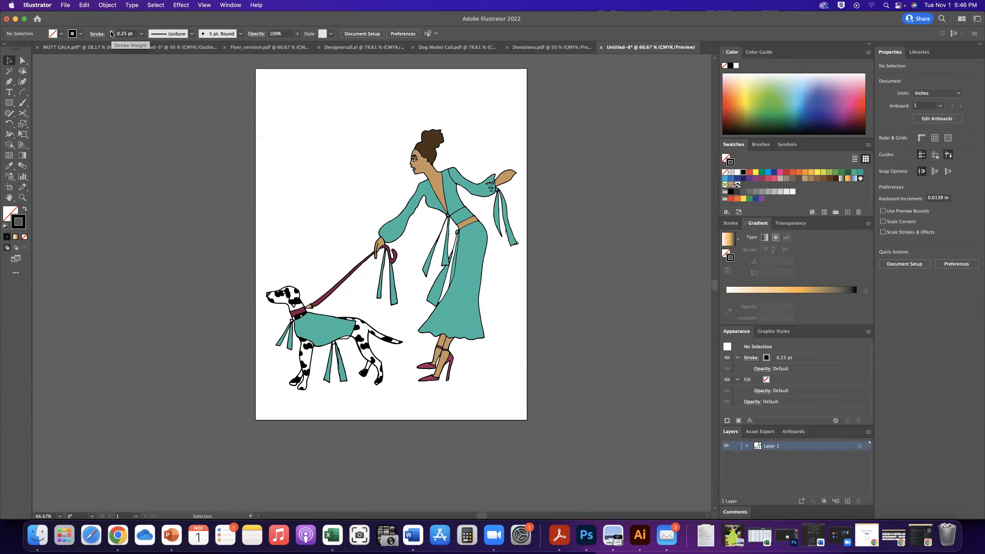
left_click(11, 215)
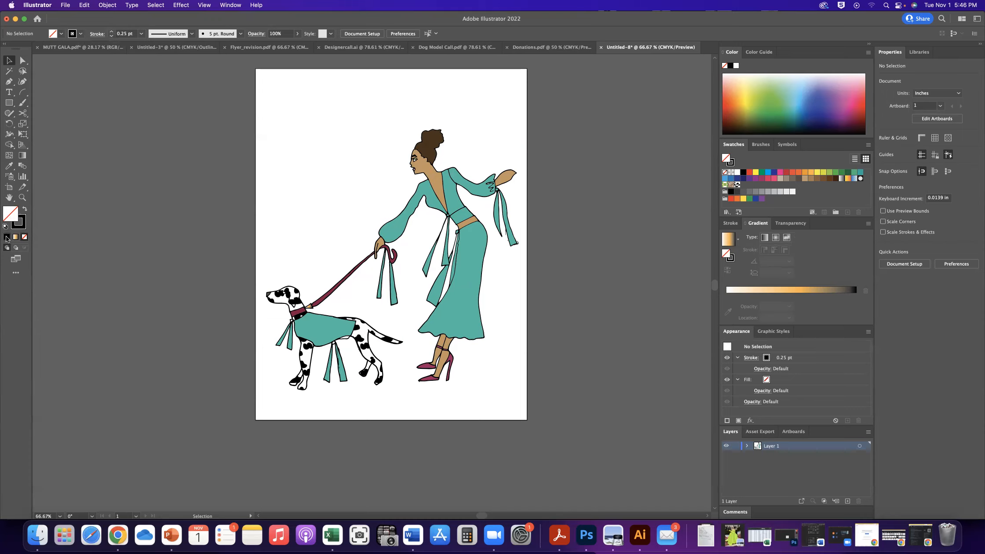
left_click(6, 237)
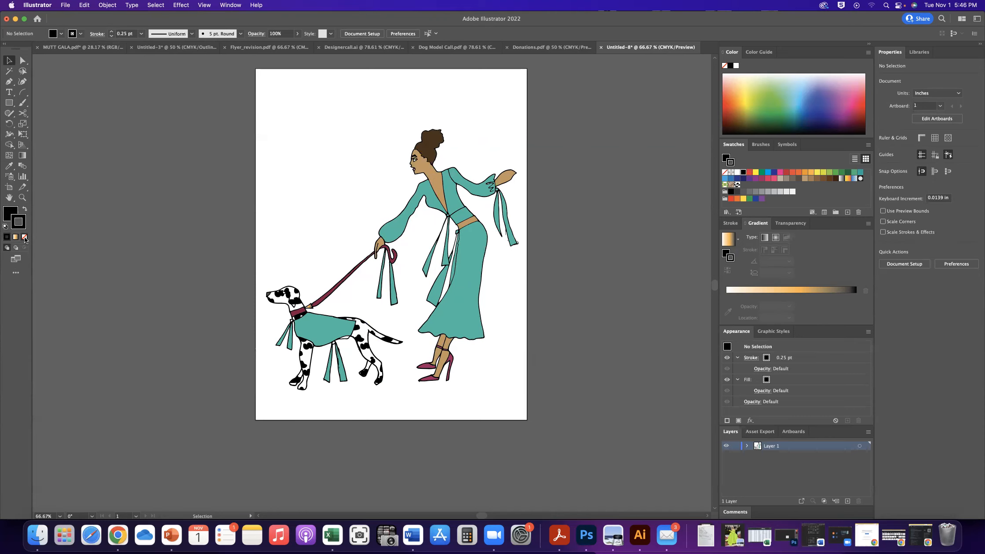
left_click(24, 237)
left_click(9, 103)
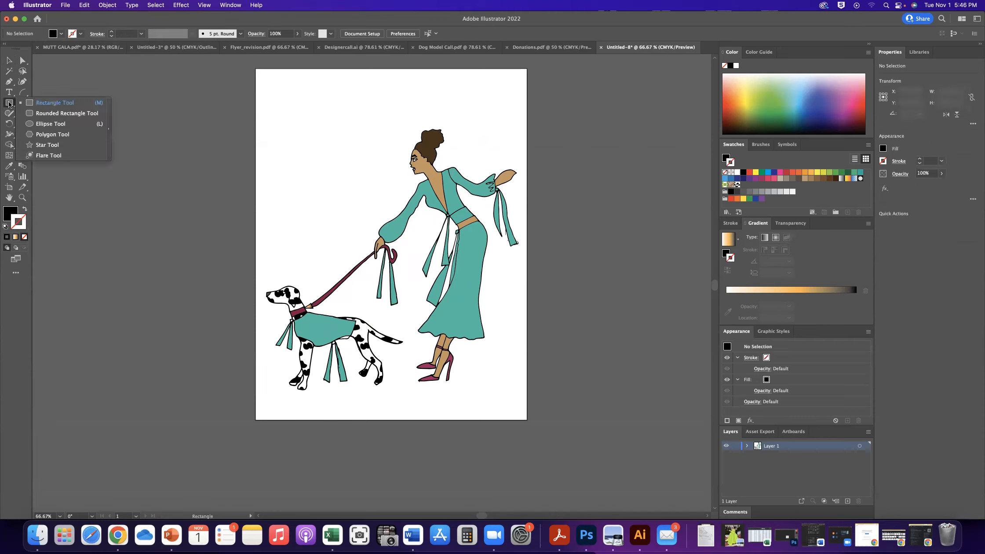
left_click(56, 105)
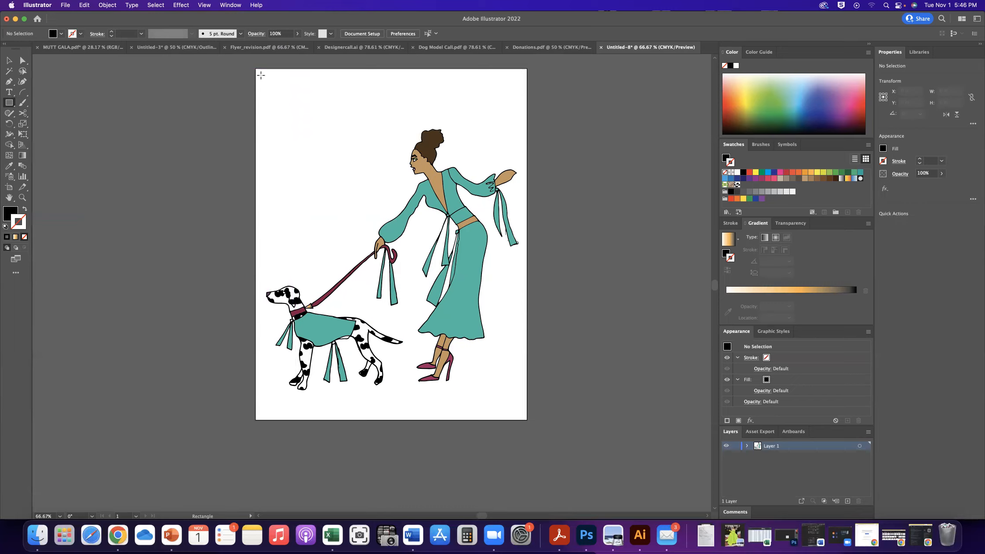
left_click_drag(261, 75, 519, 409)
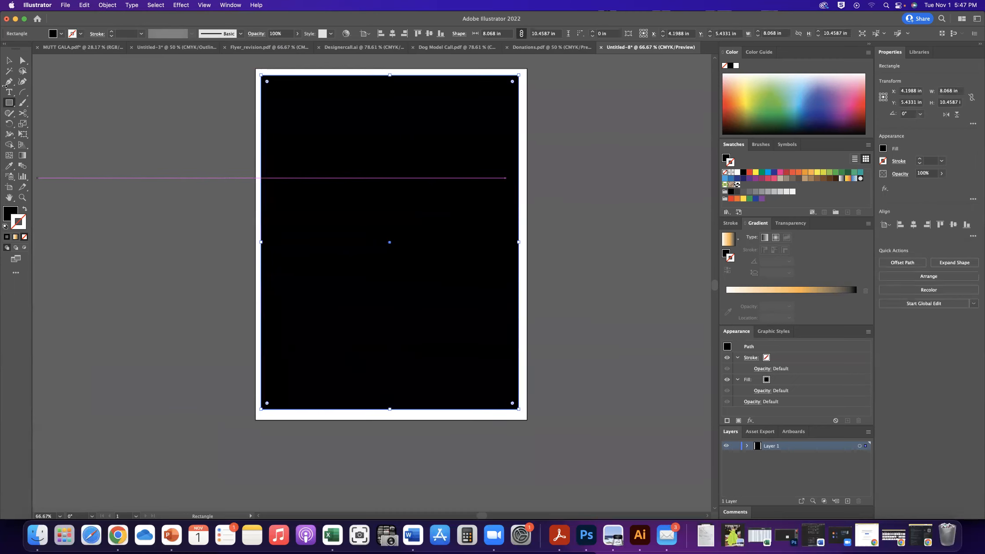
Step: Fill the black rectangle with the Dalmatian spot pattern swatch and keep its stroke set to none
left_click(8, 62)
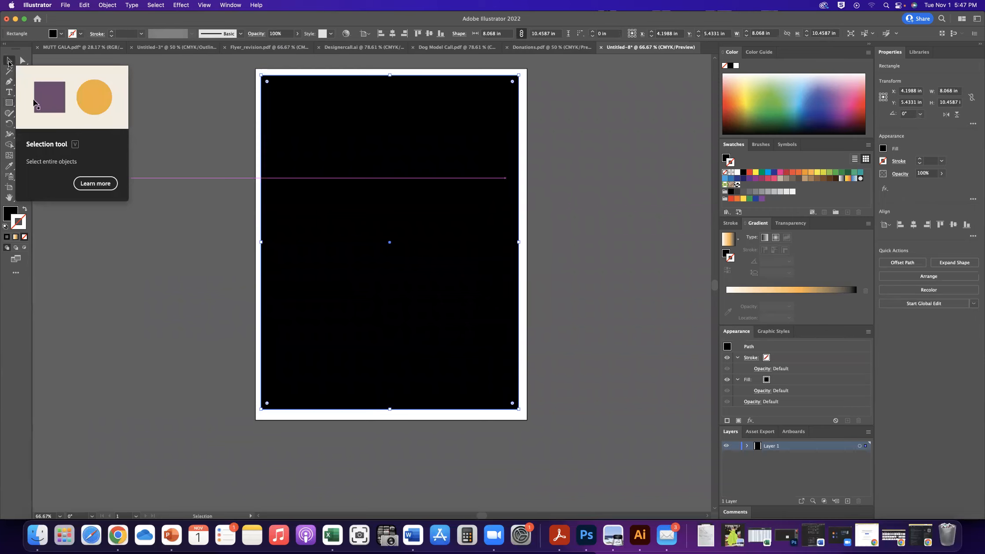
left_click(738, 184)
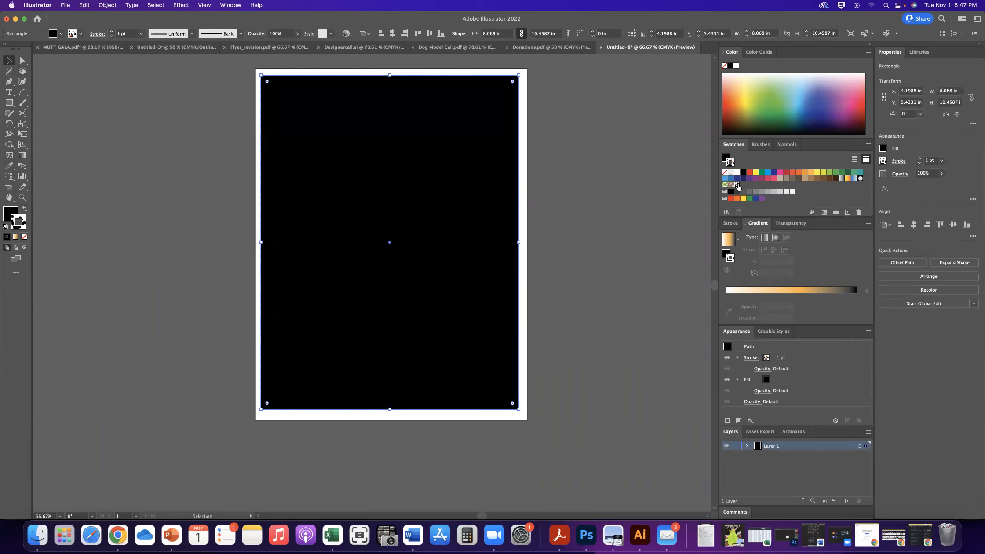
left_click(12, 214)
left_click(22, 226)
left_click(25, 237)
left_click(7, 212)
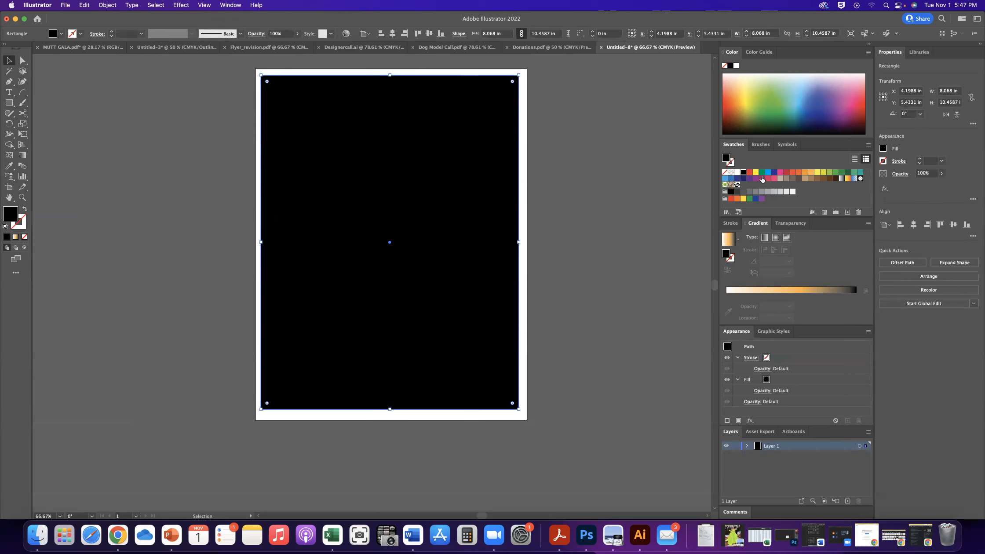
left_click(737, 184)
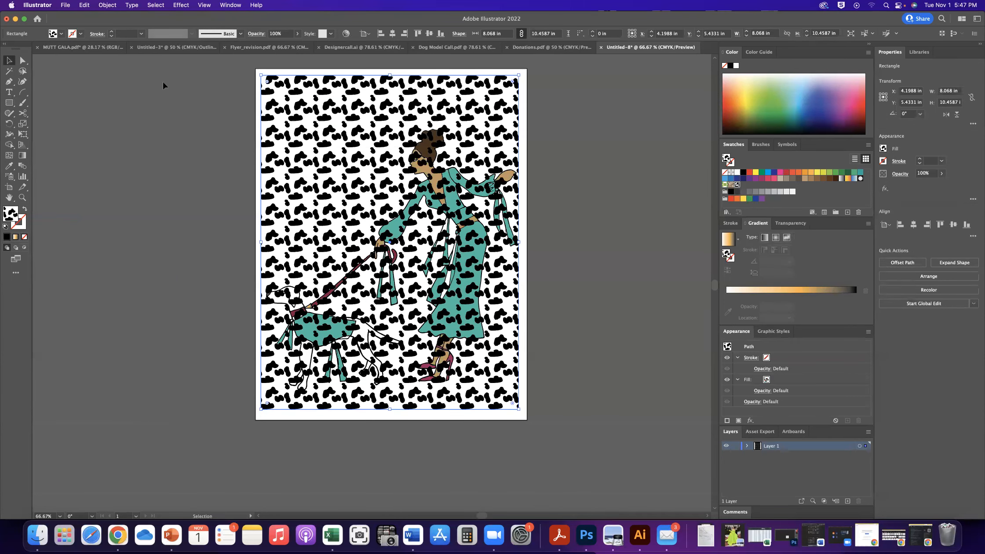
Step: Send the spot-patterned rectangle to the back, behind the woman, leash and dog
left_click(107, 5)
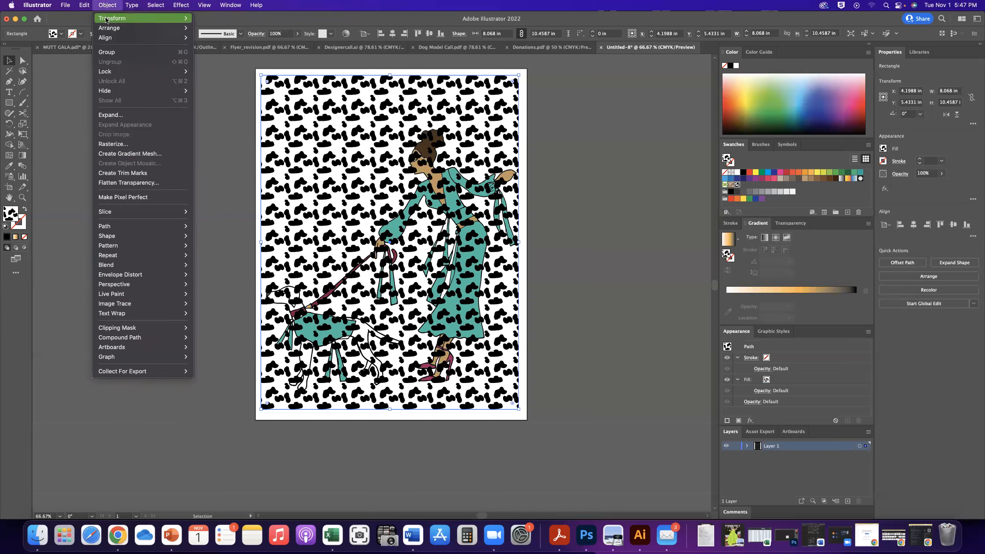
mouse_move(107, 28)
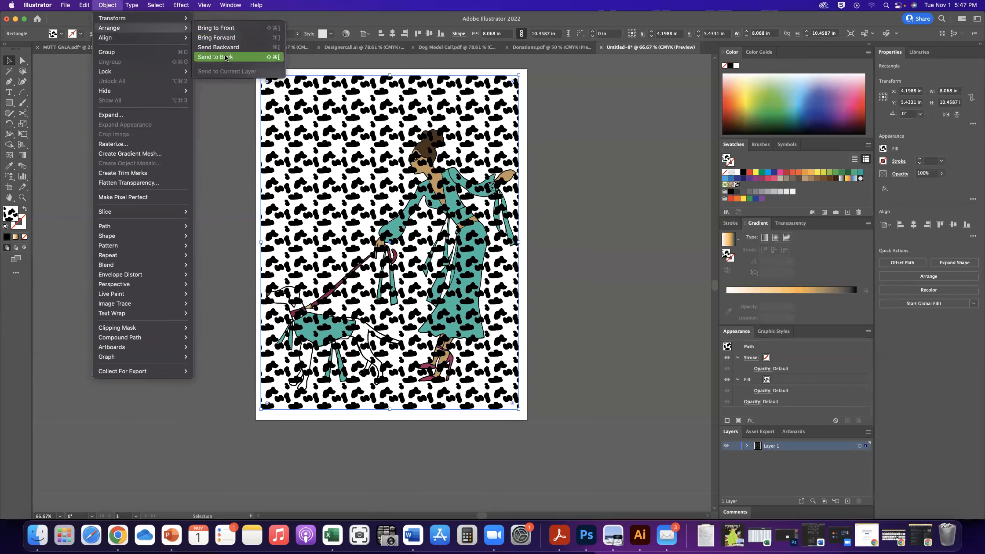
left_click(224, 57)
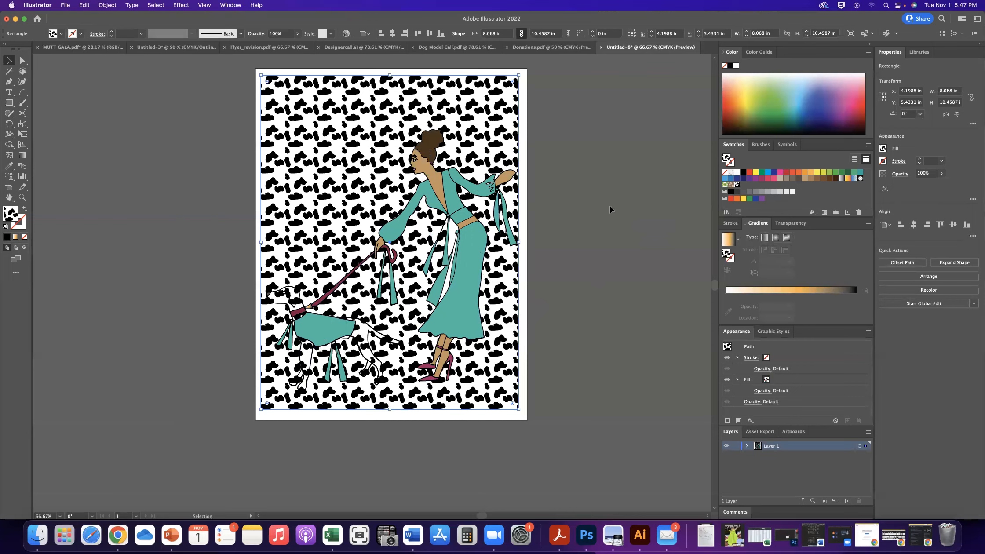
Step: Reduce the patterned background rectangle's opacity to 26%, shift it horizontally to X 4.2829 in and deselect it
left_click(793, 225)
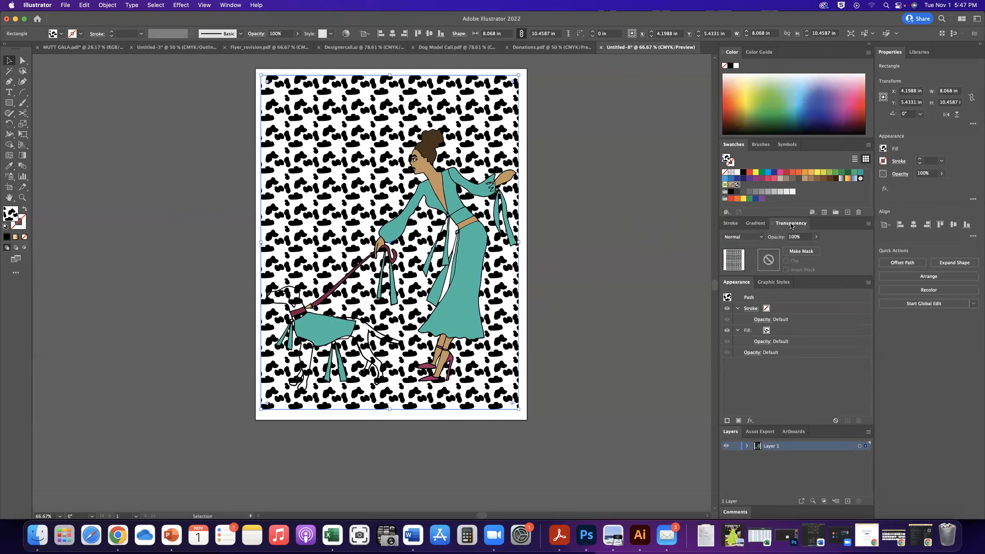
left_click(816, 240)
left_click_drag(816, 249, 804, 254)
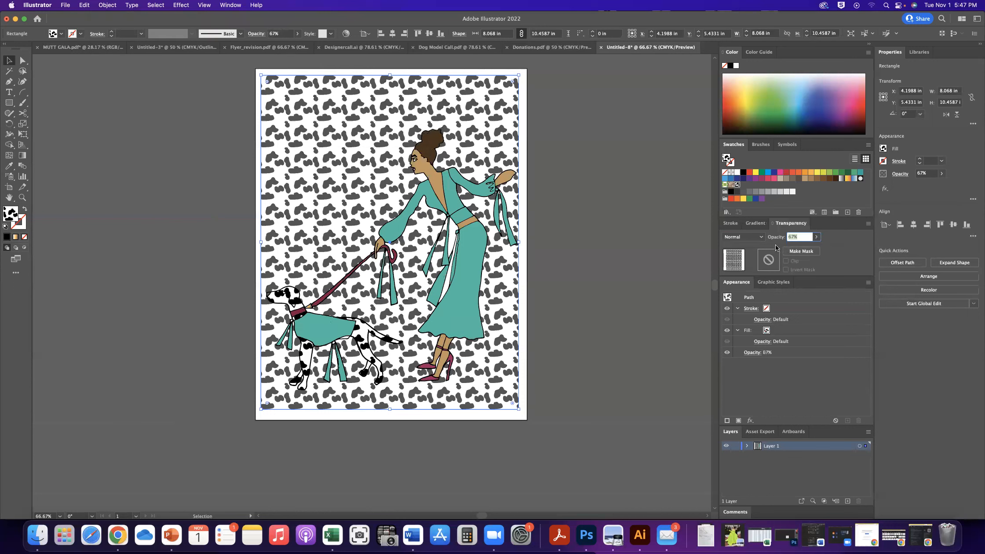
left_click(816, 239)
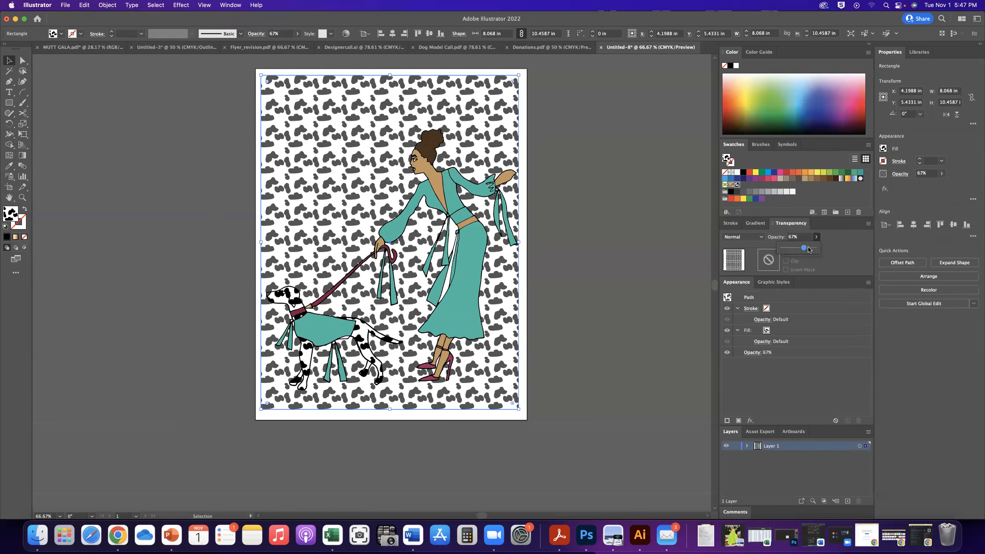
left_click_drag(805, 249, 794, 252)
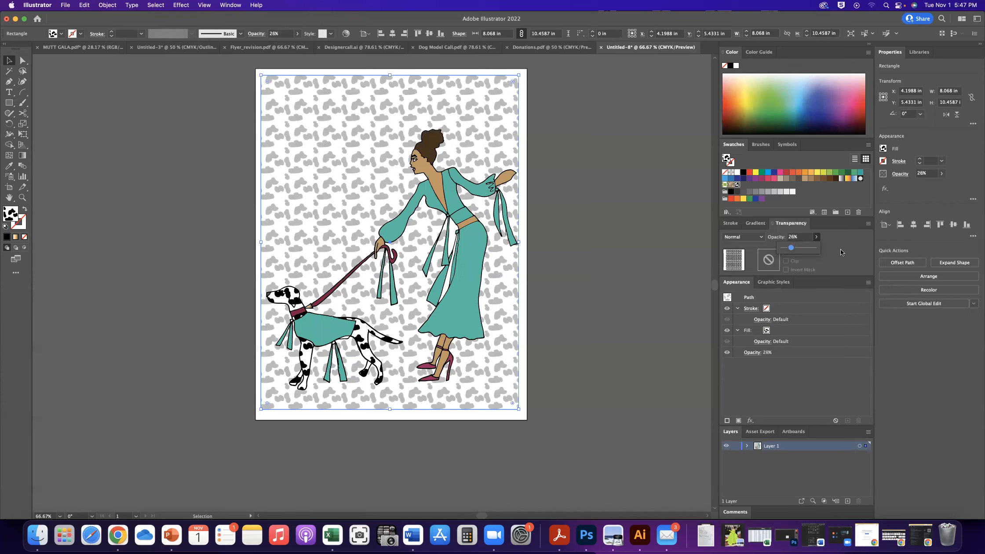
left_click(670, 259)
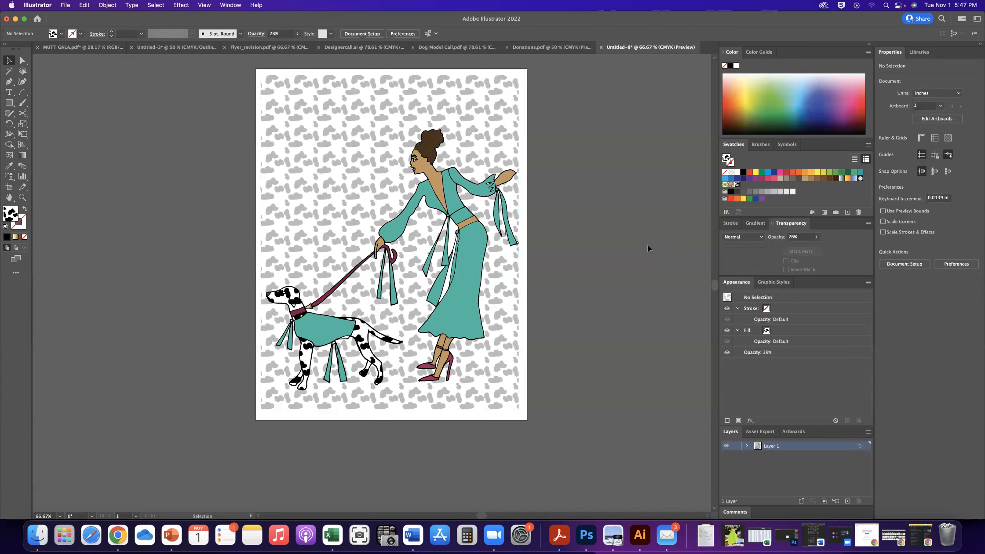
left_click_drag(503, 337, 496, 336)
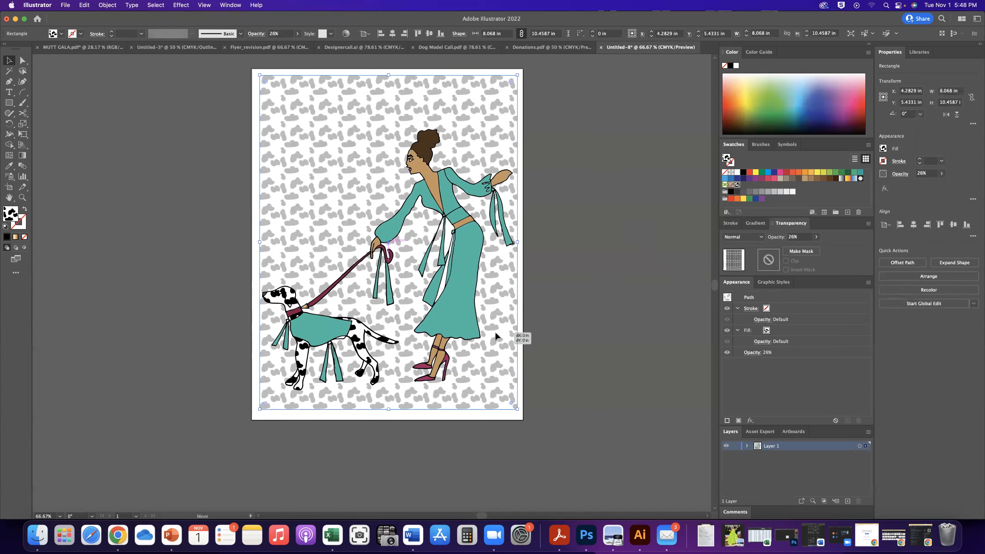
left_click(576, 327)
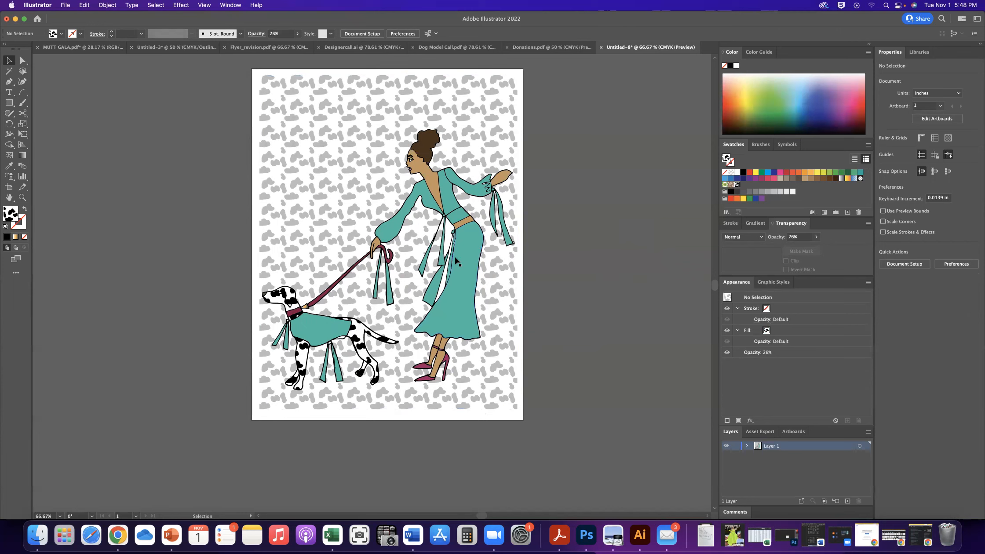
Step: Ungroup the illustration and delete the white shape between the ribbons at the woman's waist
left_click(451, 242)
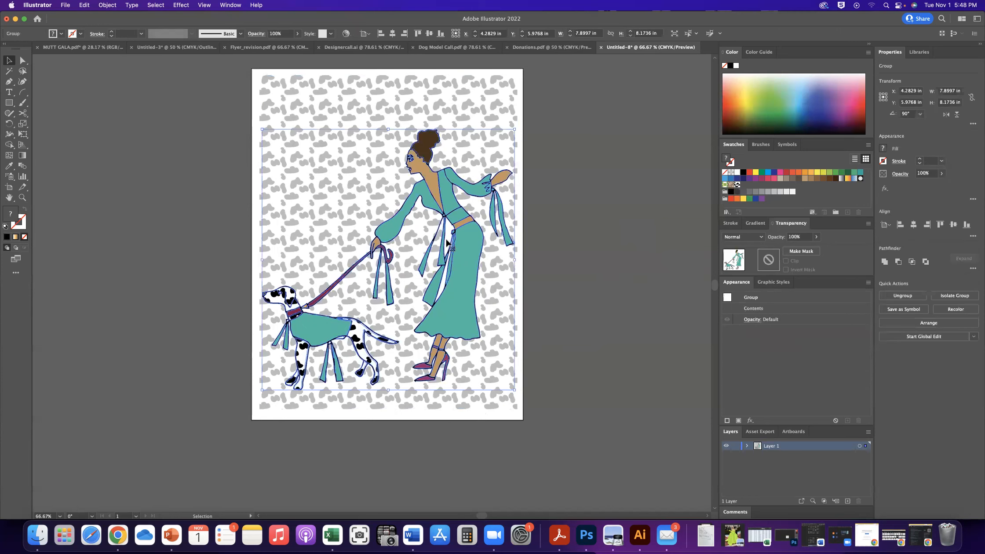
left_click(107, 5)
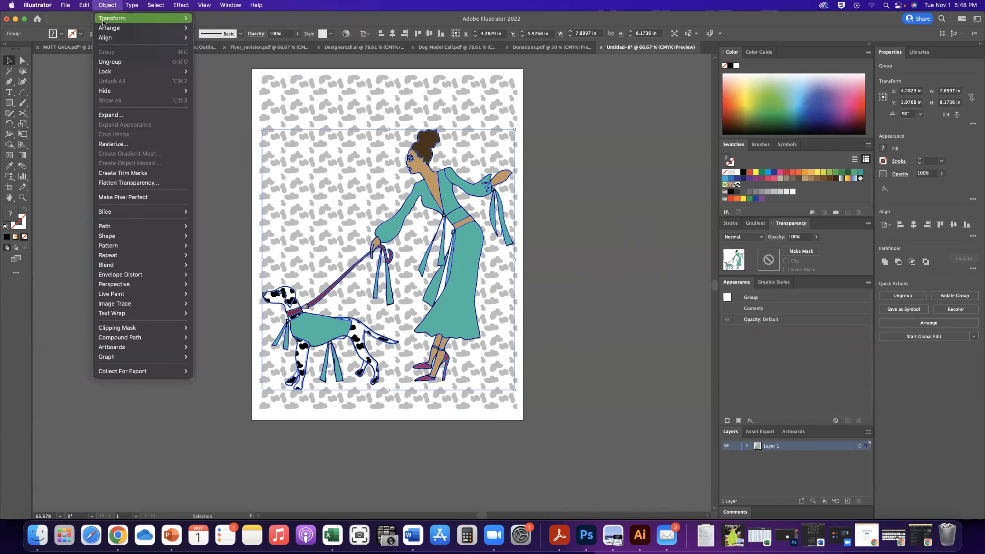
mouse_move(104, 28)
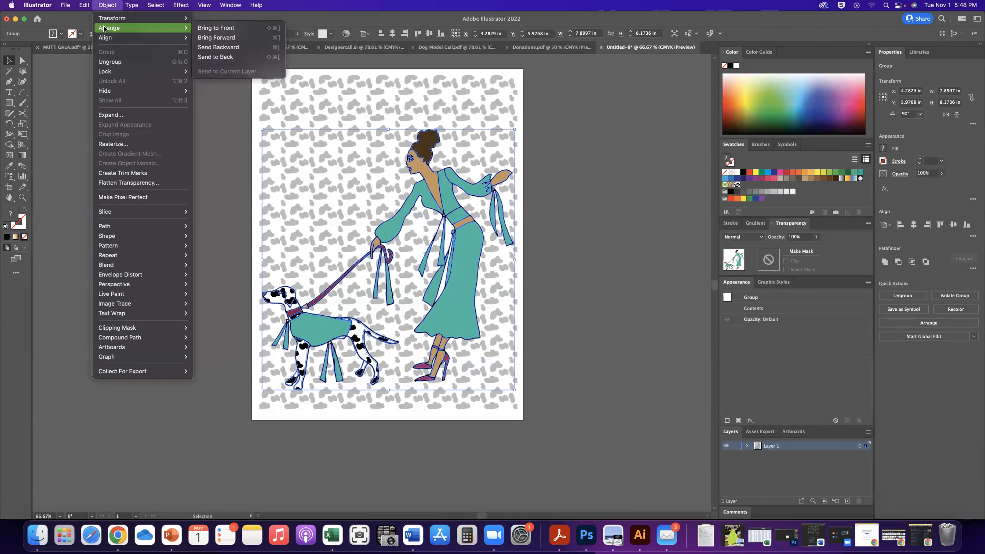
left_click(113, 62)
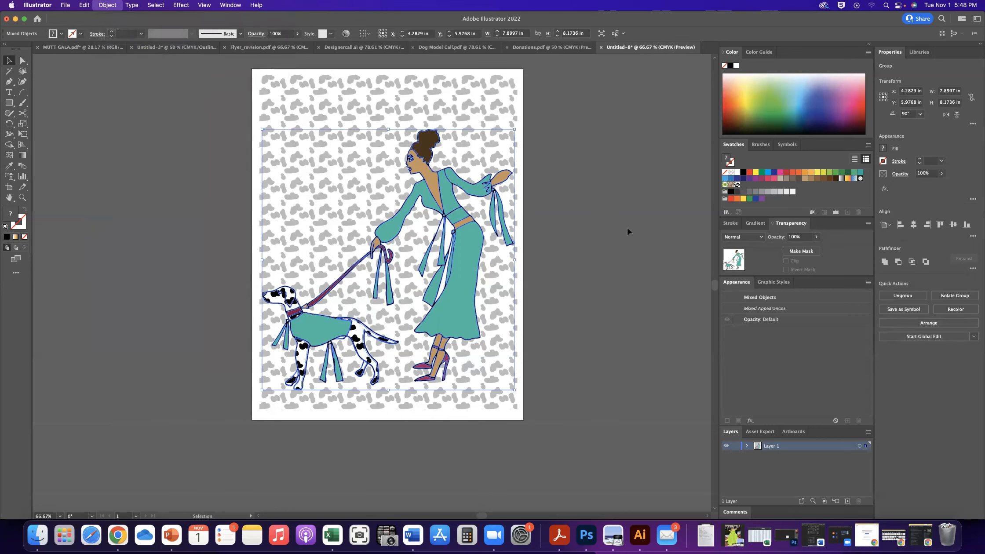
left_click(450, 237)
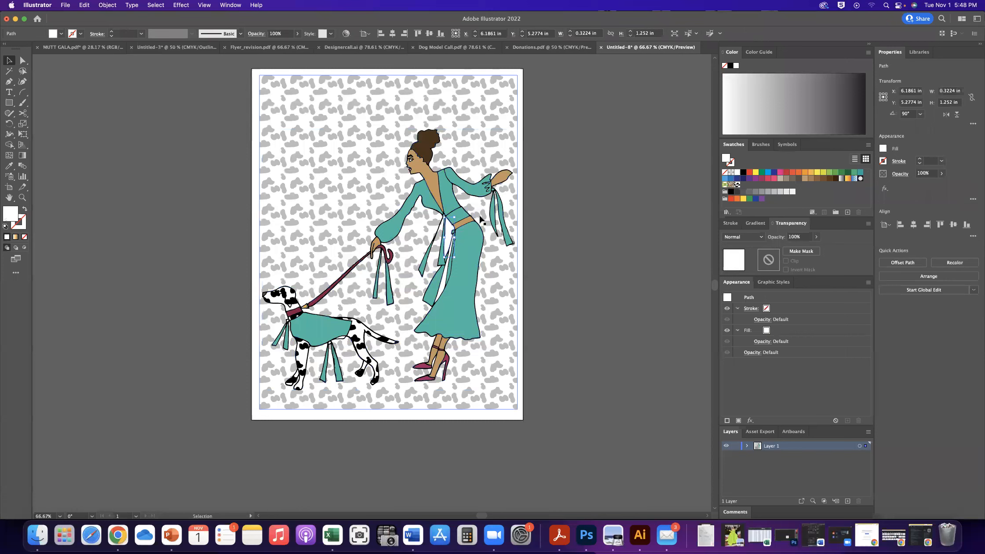
key("Delete")
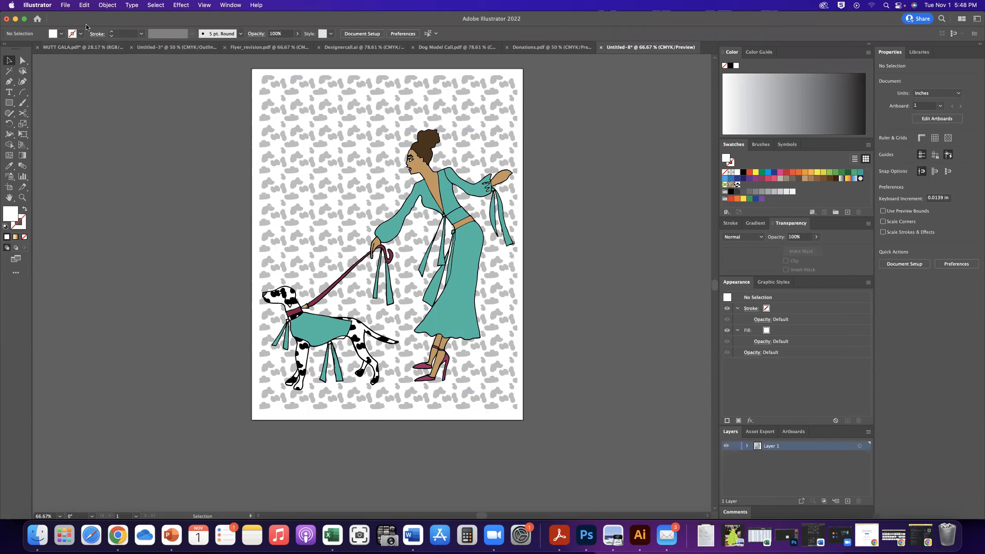
Step: Save the artwork on the computer in Documents as Dalmation in Adobe Illustrator format, with the Illustrator 2020 version option
left_click(67, 6)
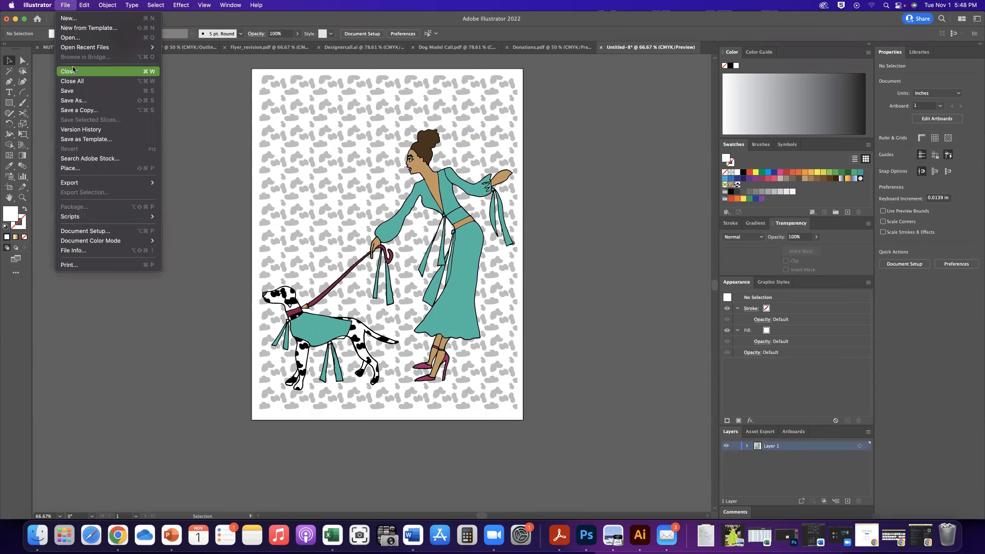
left_click(86, 100)
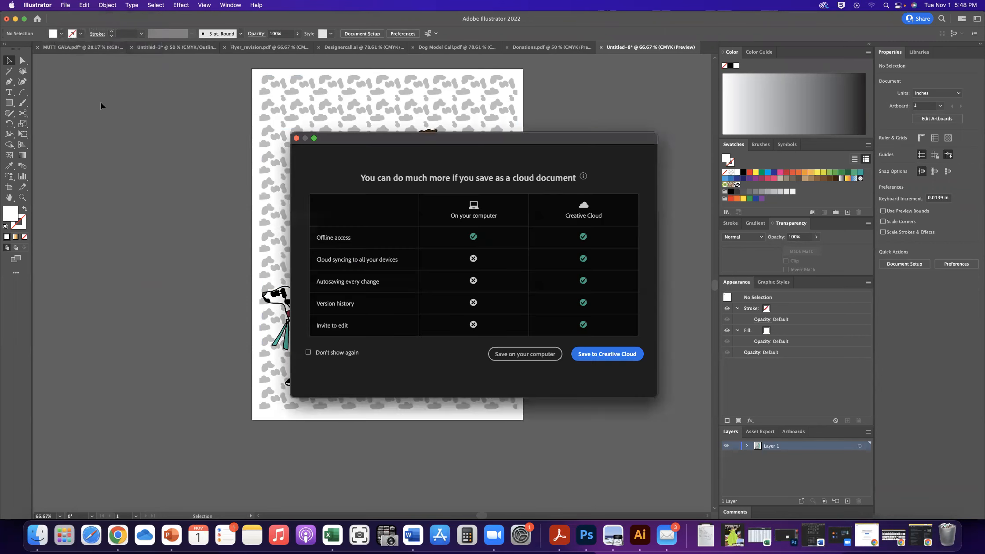
left_click(550, 354)
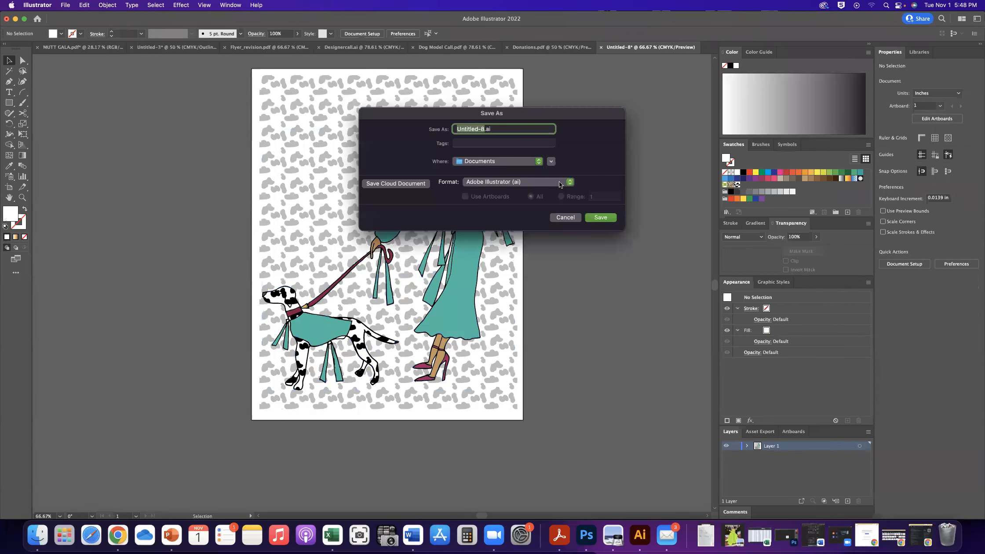
left_click_drag(486, 129, 456, 129)
type("Dalmation")
left_click(601, 218)
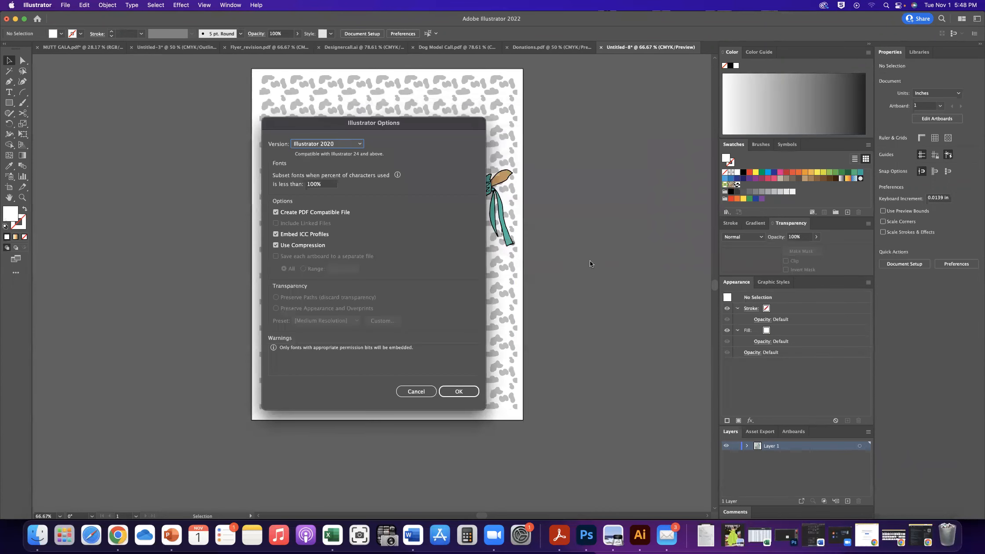
left_click(460, 391)
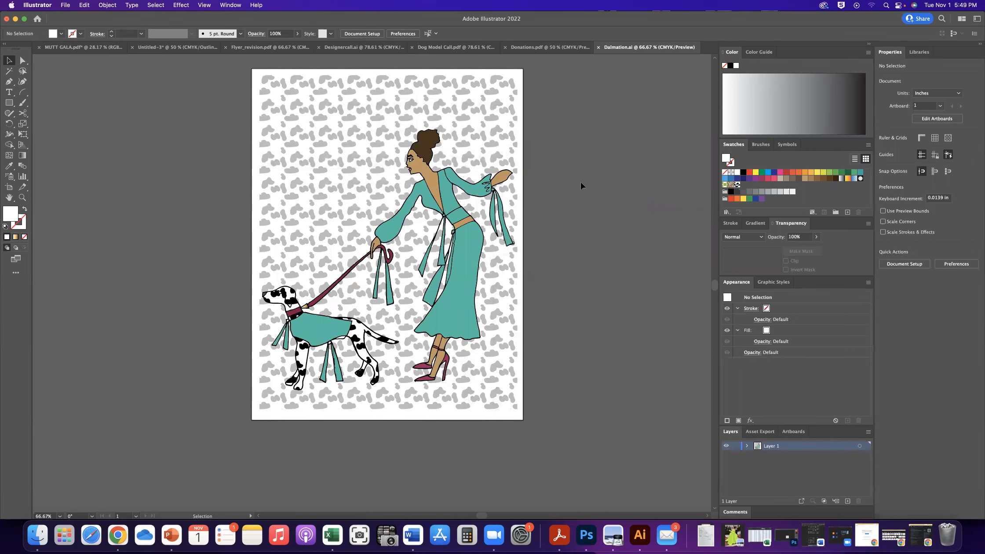
Step: Save the artwork on the computer again as an Adobe PDF named Dalmation, using the Illustrator Default preset
scroll(580, 186, "left", 1)
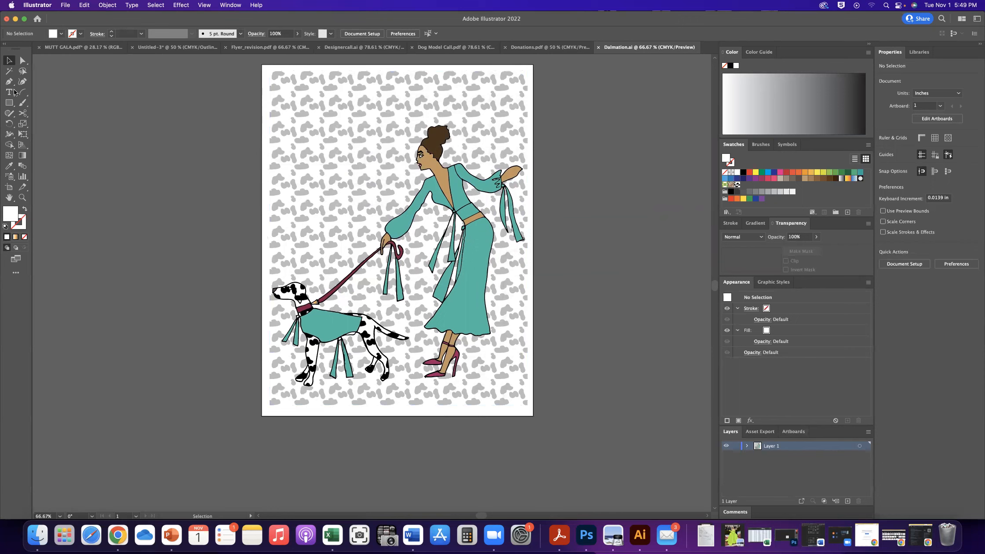
left_click(62, 5)
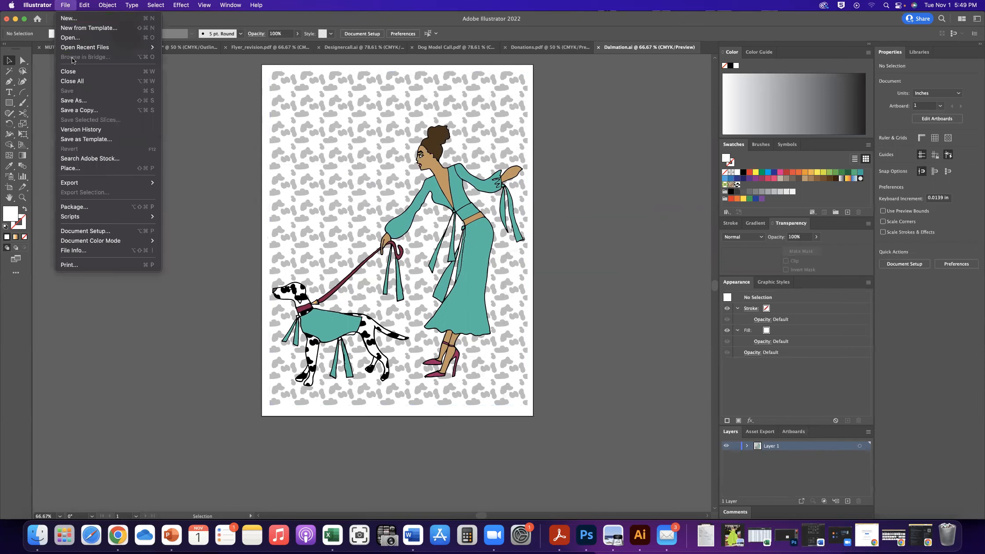
left_click(72, 100)
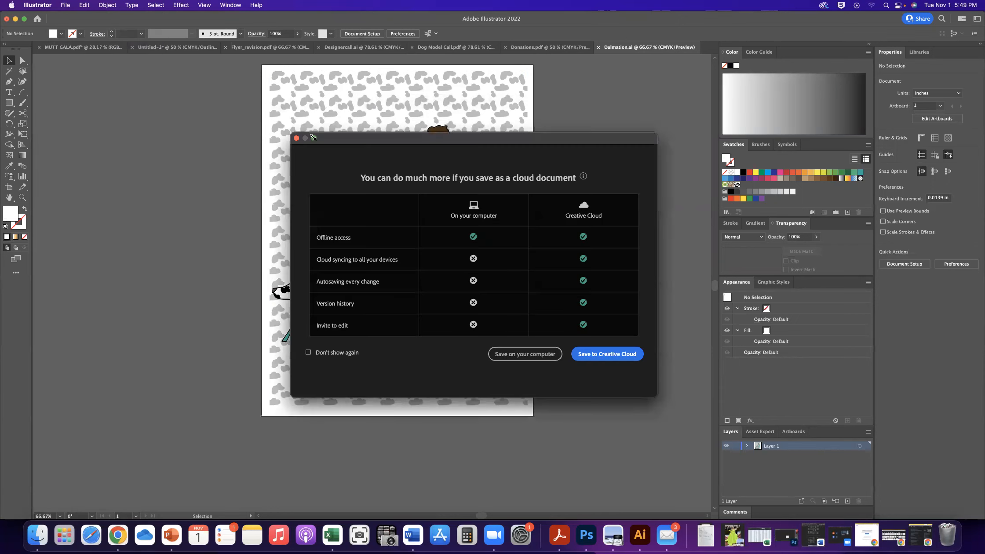
left_click(523, 355)
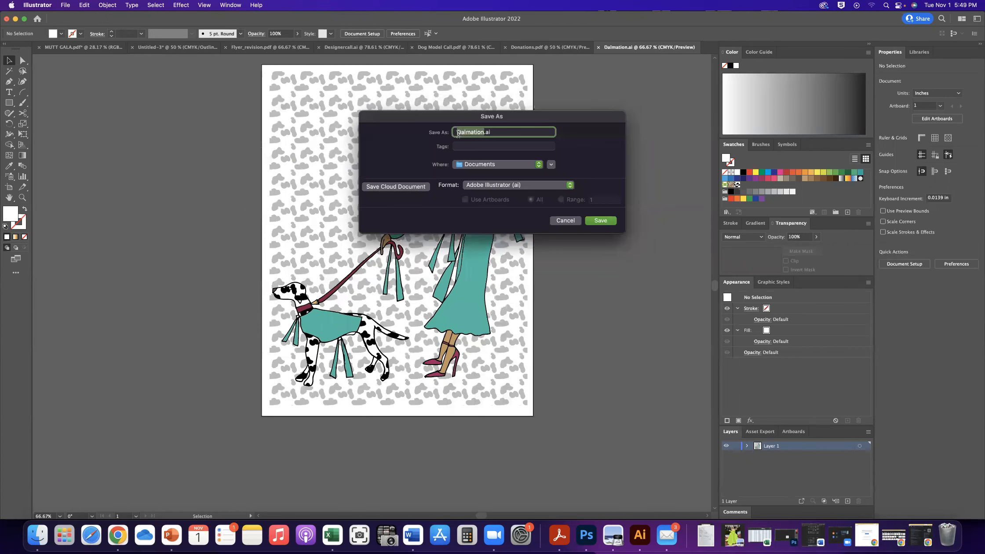
left_click(538, 186)
left_click(539, 214)
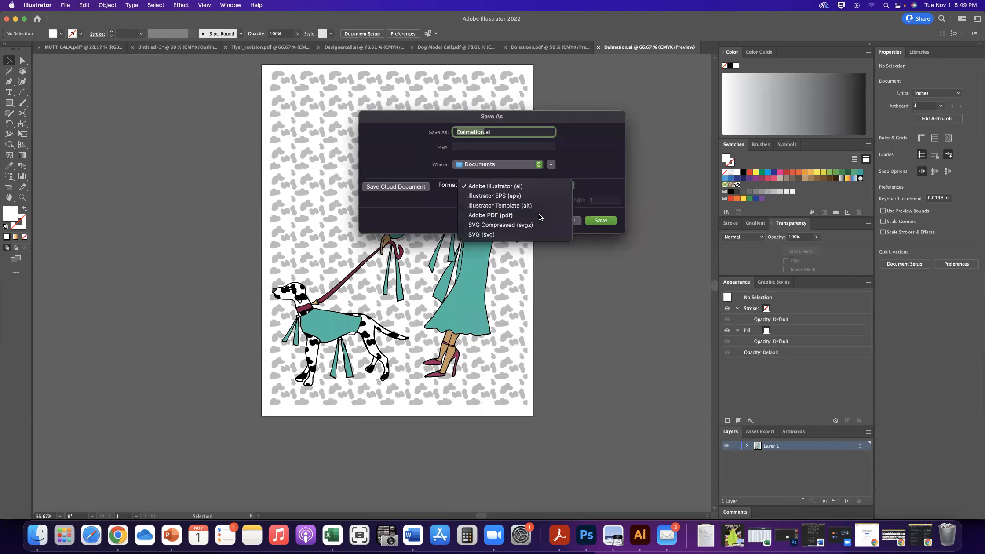
left_click(605, 221)
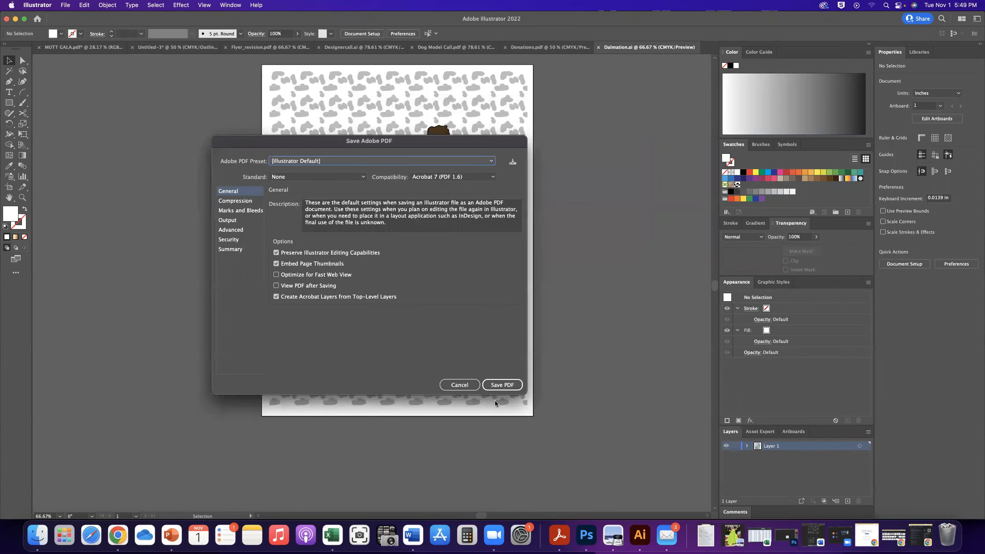
left_click(502, 384)
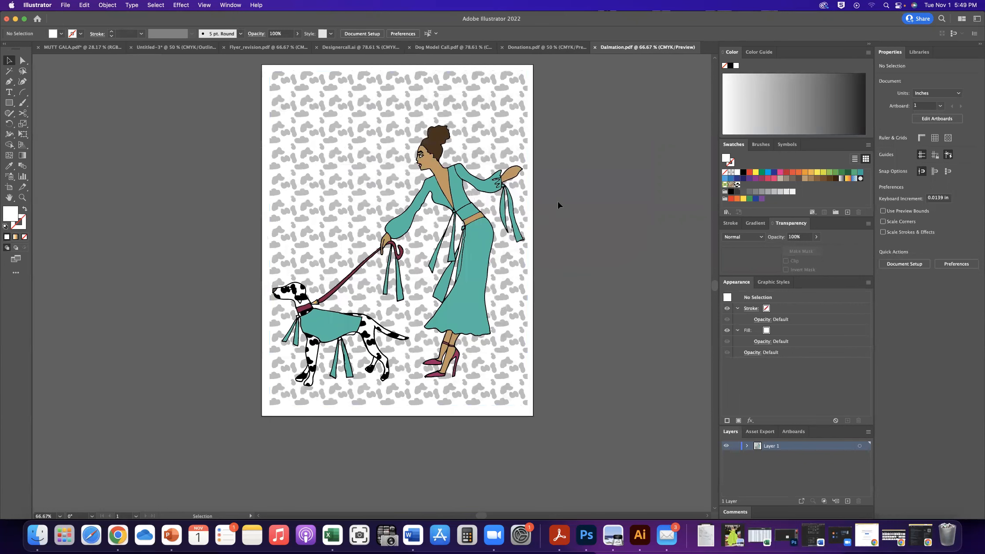